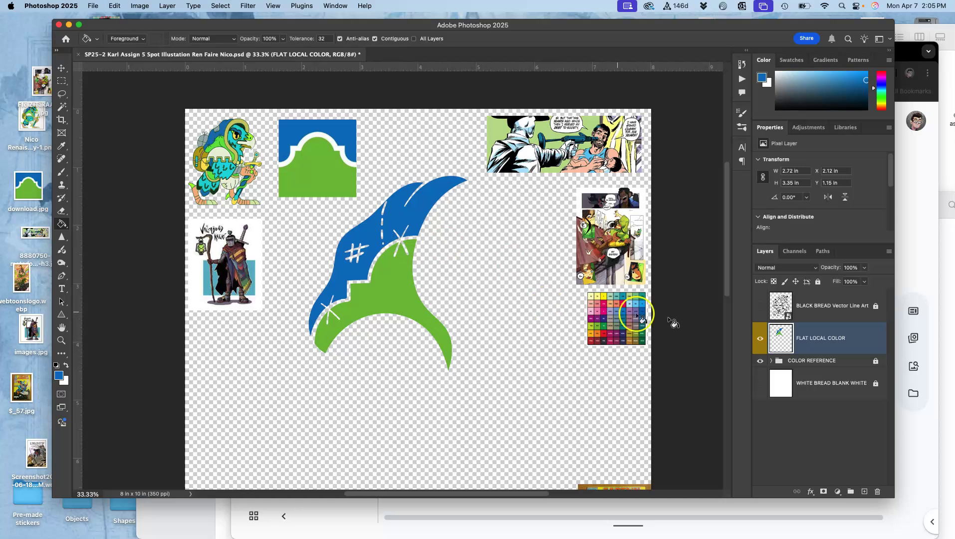
Step: Show the BLACK BREAD Vector Line Art layer over the flat colors and toggle its visibility to compare
left_click(760, 306)
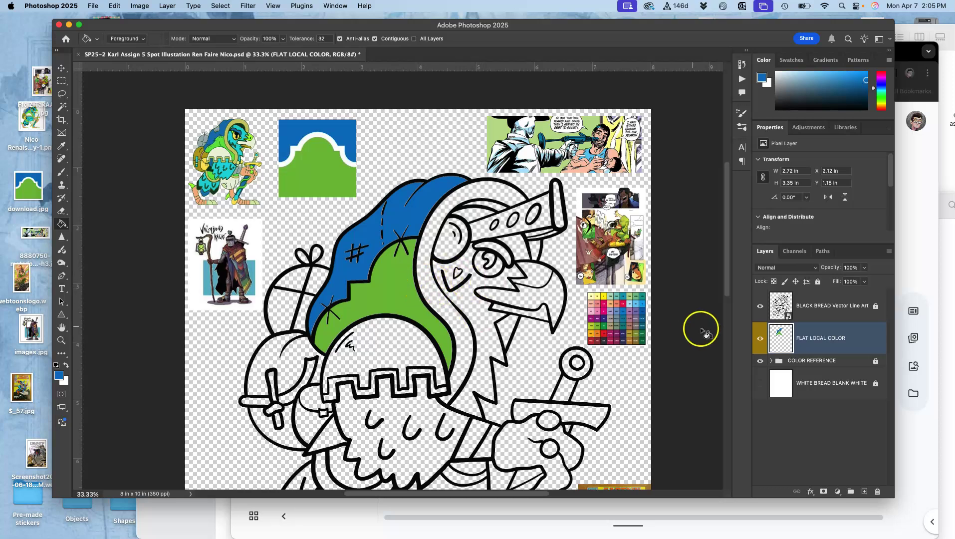
left_click(807, 303)
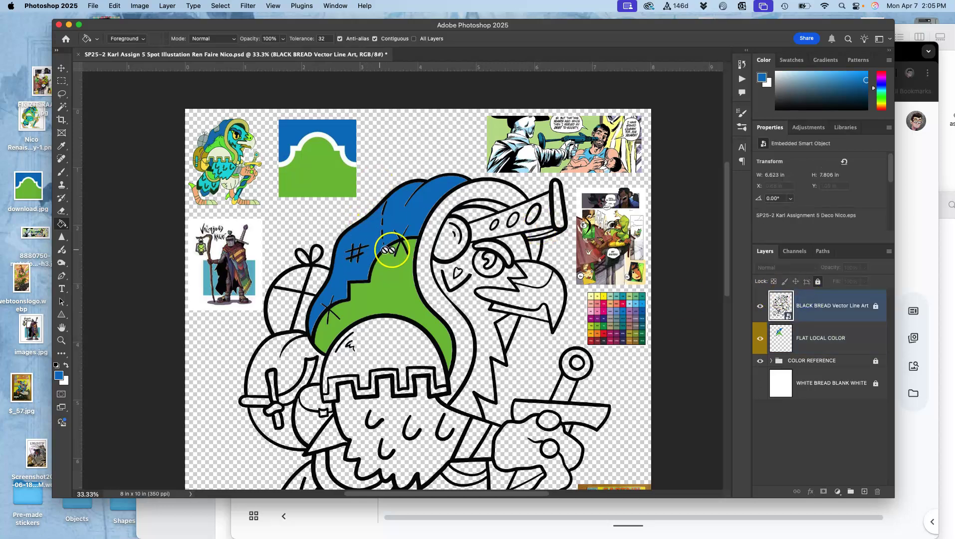
left_click(760, 306)
left_click(760, 307)
Step: On the FLAT LOCAL COLOR layer, fill the center of the hood's hash-shaped stitch with lavender sampled from the color chart
key("super+1")
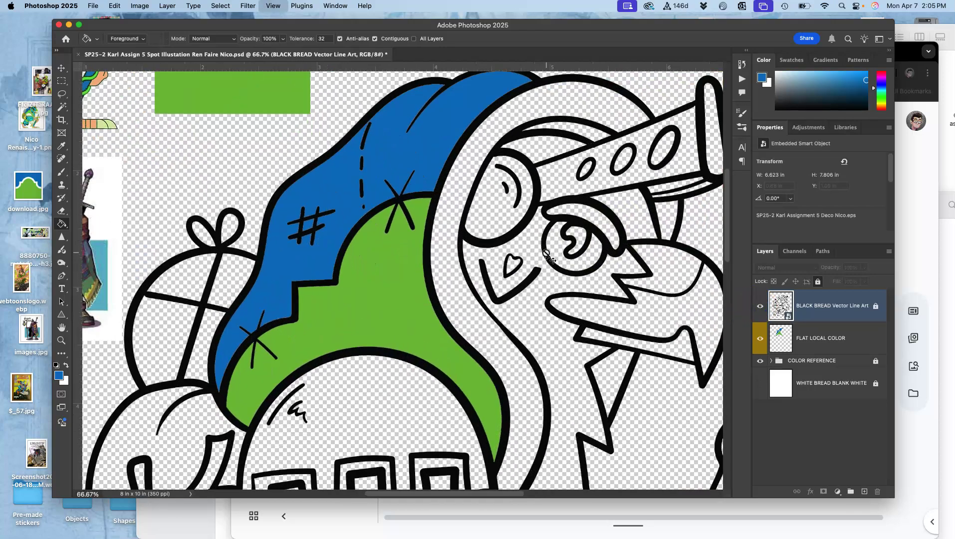
scroll(465, 266, "left", 5)
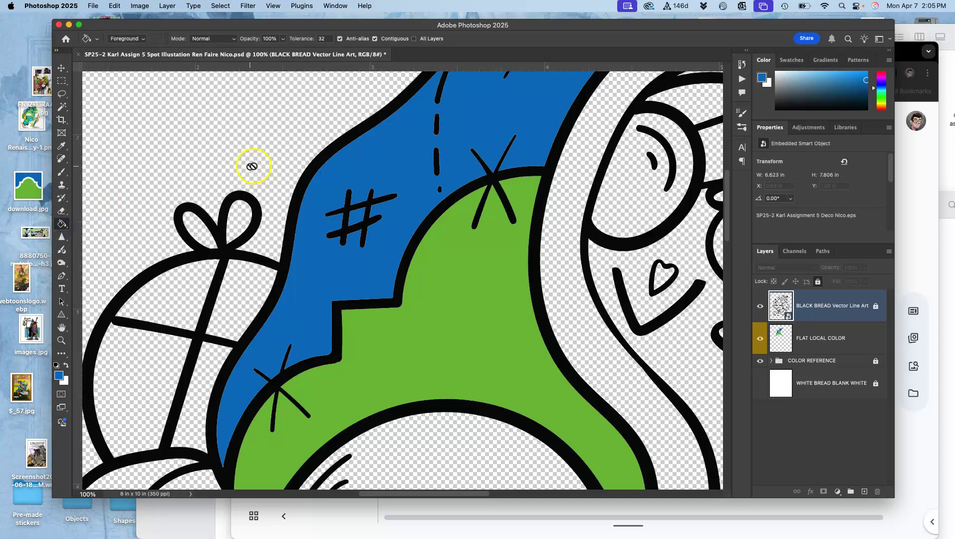
scroll(437, 183, "up", 5)
scroll(437, 183, "down", 10)
scroll(437, 184, "up", 2)
scroll(437, 184, "up", 3)
scroll(437, 183, "down", 1)
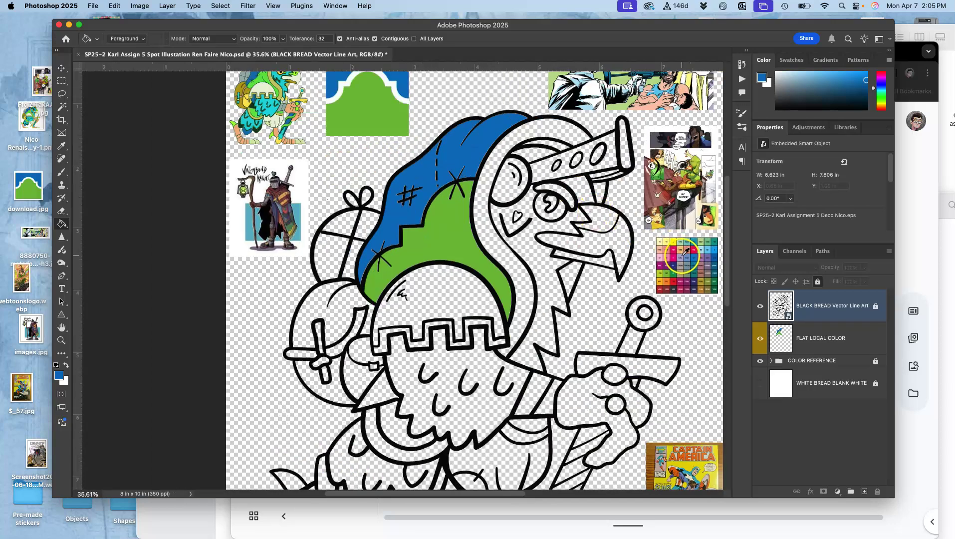
left_click(683, 255, "alt")
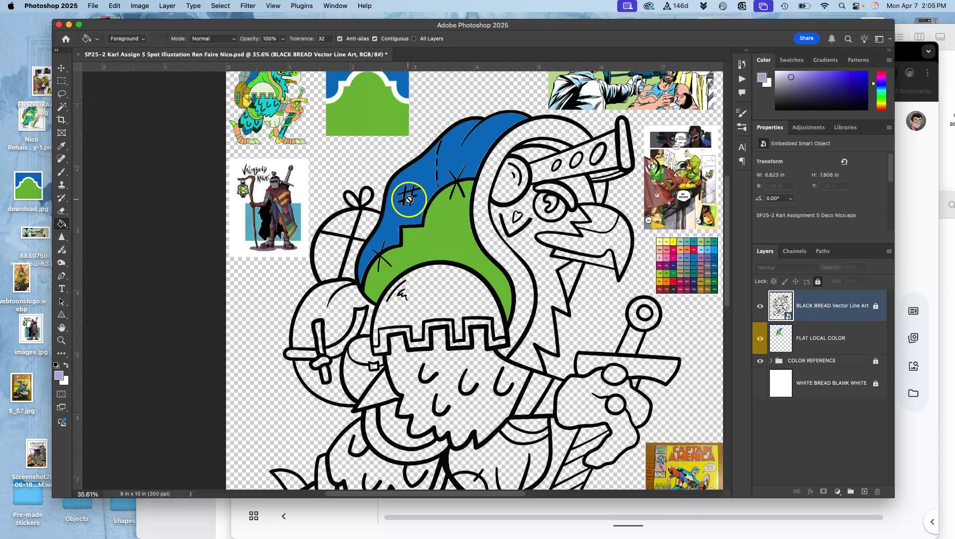
left_click(823, 341)
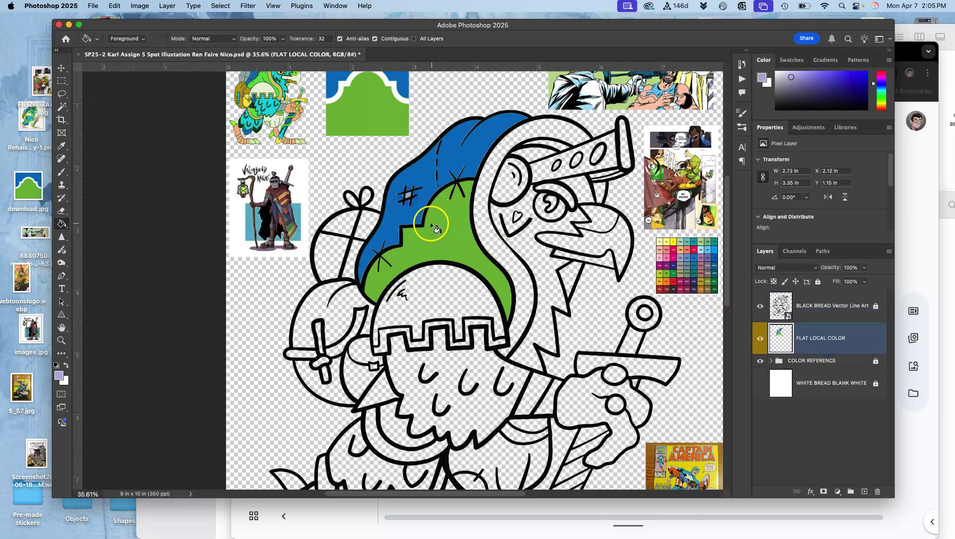
scroll(430, 223, "up", 5)
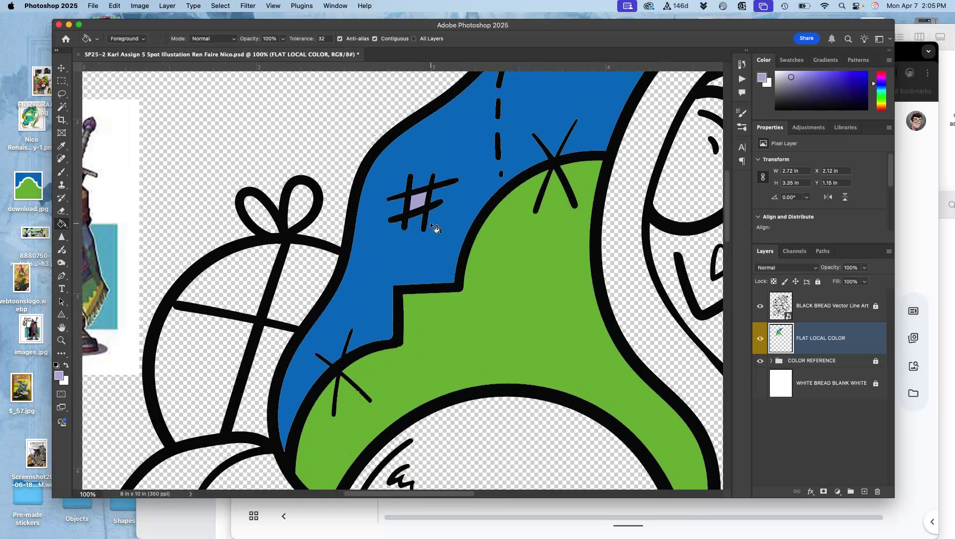
left_click(418, 204)
Step: Refill the center of the hash-shaped stitch with the muted gray Y2R2B2 swatch from the color chart
scroll(423, 214, "right", 15)
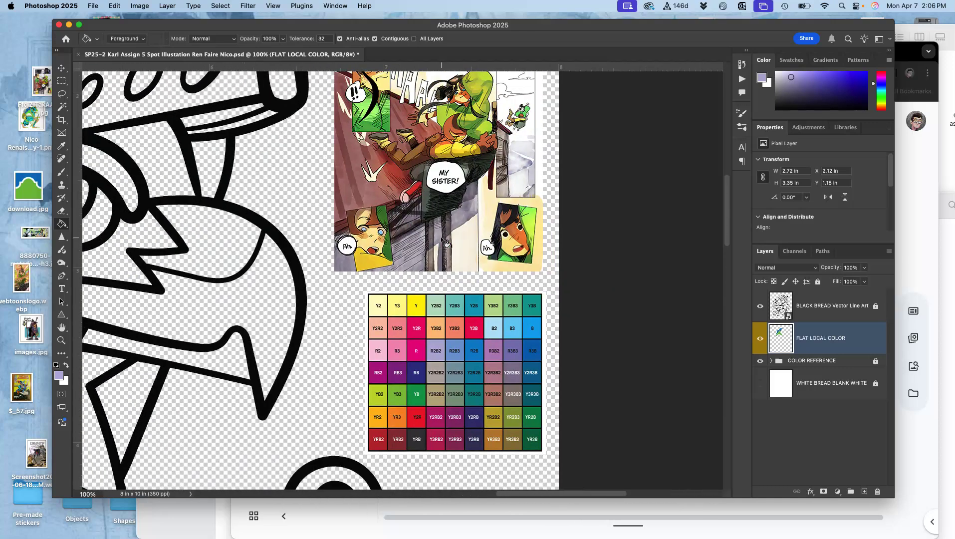
left_click(437, 379, "alt")
scroll(329, 367, "left", 4)
scroll(329, 367, "left", 16)
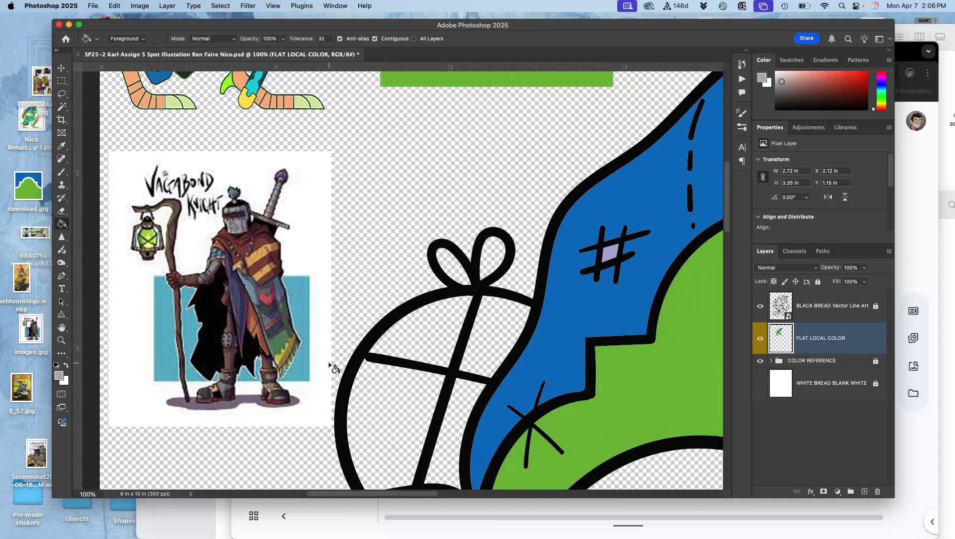
left_click(554, 252)
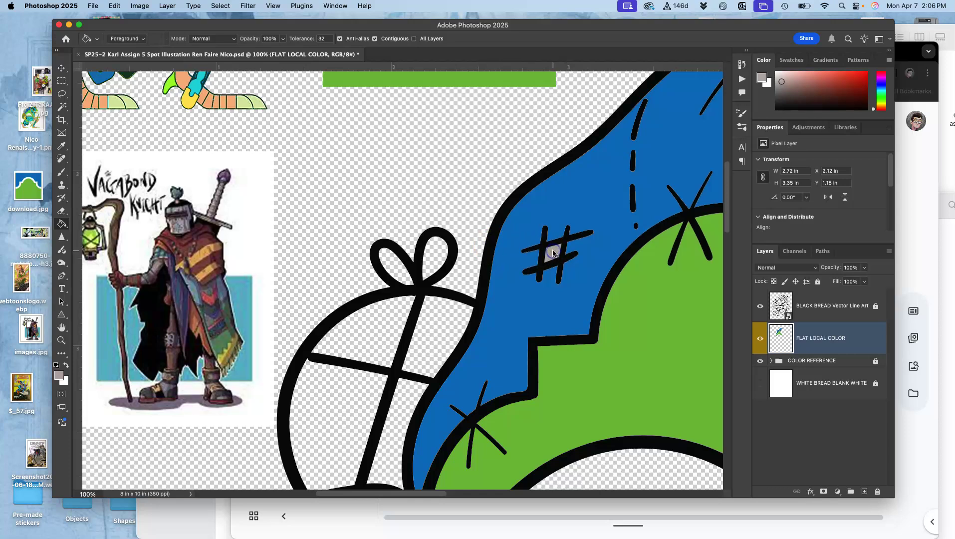
Step: With the line art temporarily hidden, lasso the blue hood's front section from the dashed seam to its tip
scroll(556, 273, "right", 5)
key("super+minus")
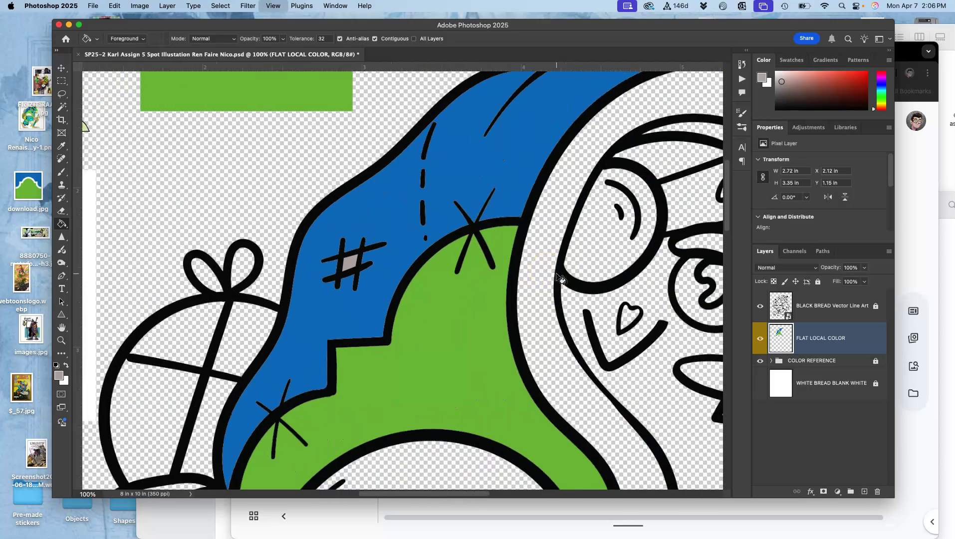
scroll(559, 277, "right", 3)
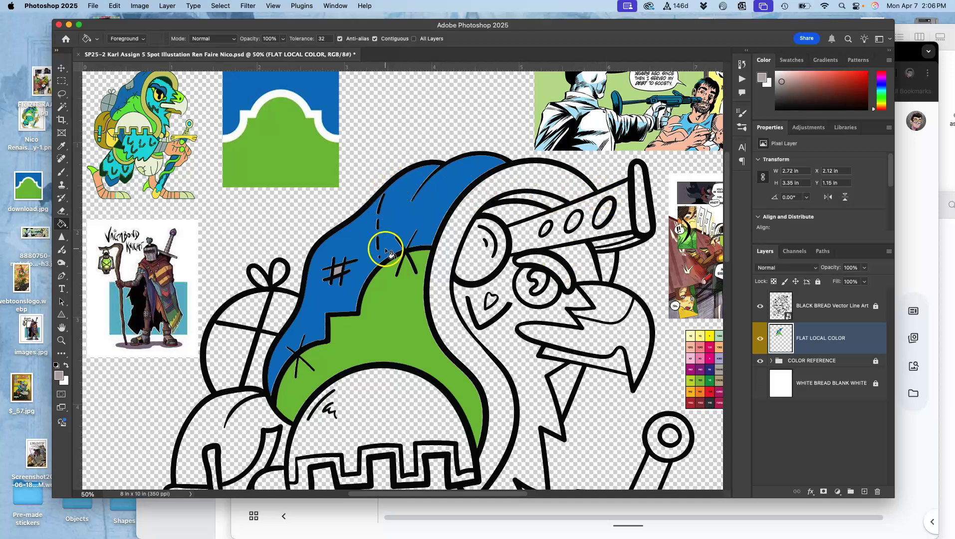
left_click(61, 94)
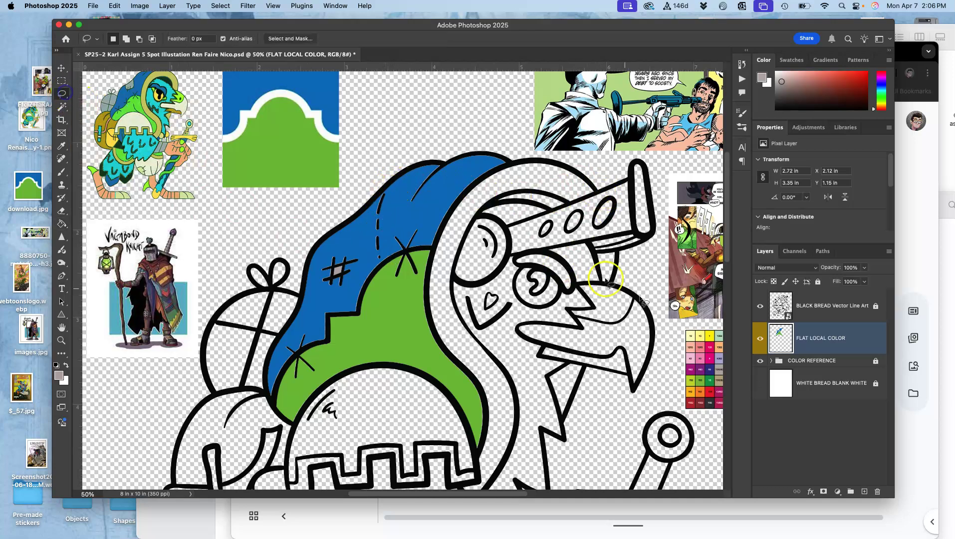
left_click(760, 306)
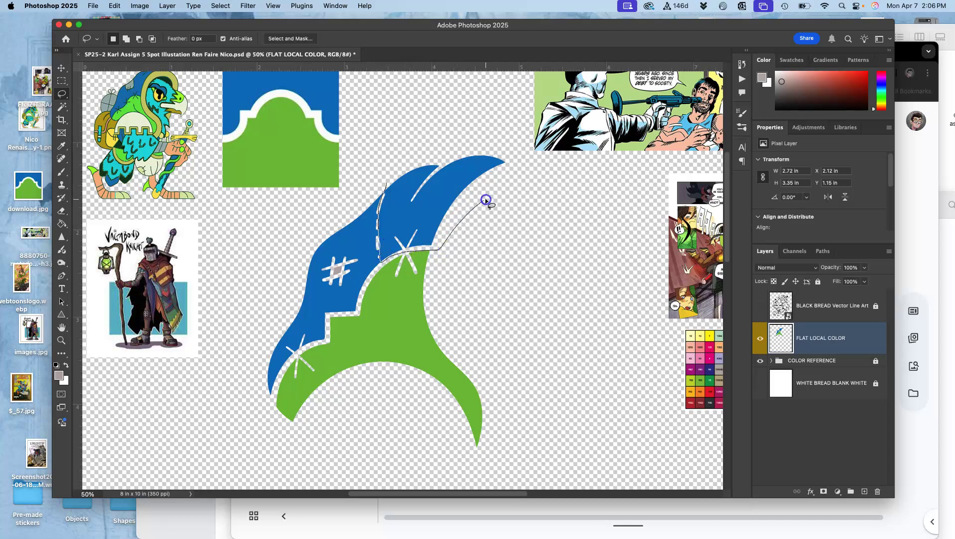
mouse_move(466, 140)
left_mouse_down()
mouse_move(391, 169)
mouse_move(388, 180)
left_mouse_up()
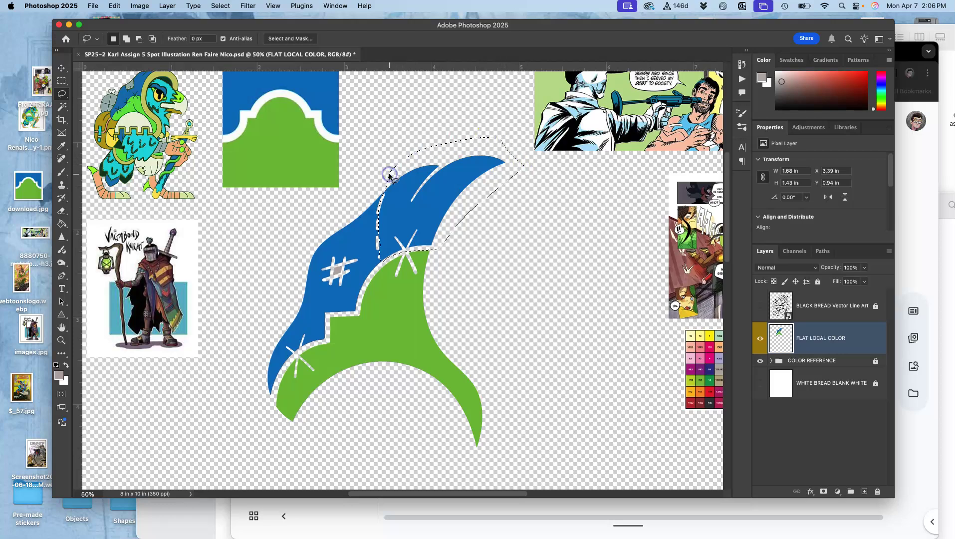
left_click(760, 311)
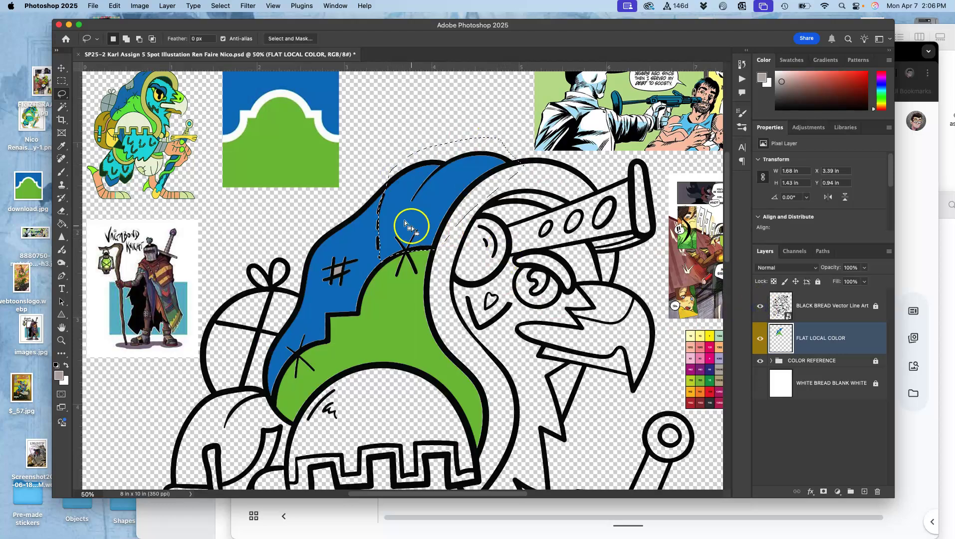
Step: Fill the lassoed hood section with the bright blue B swatch from the color chart, and deselect
scroll(487, 245, "right", 5)
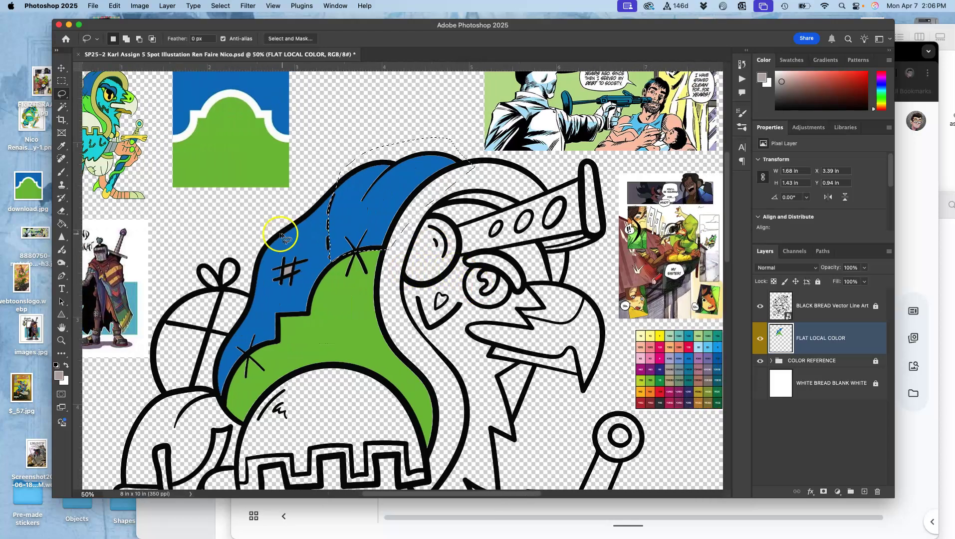
left_click(61, 224)
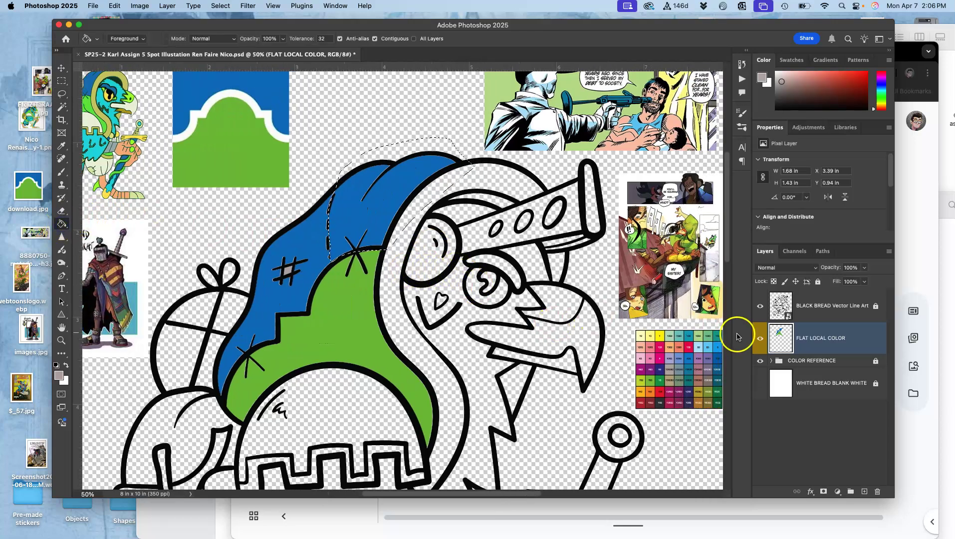
left_click(721, 341, "alt")
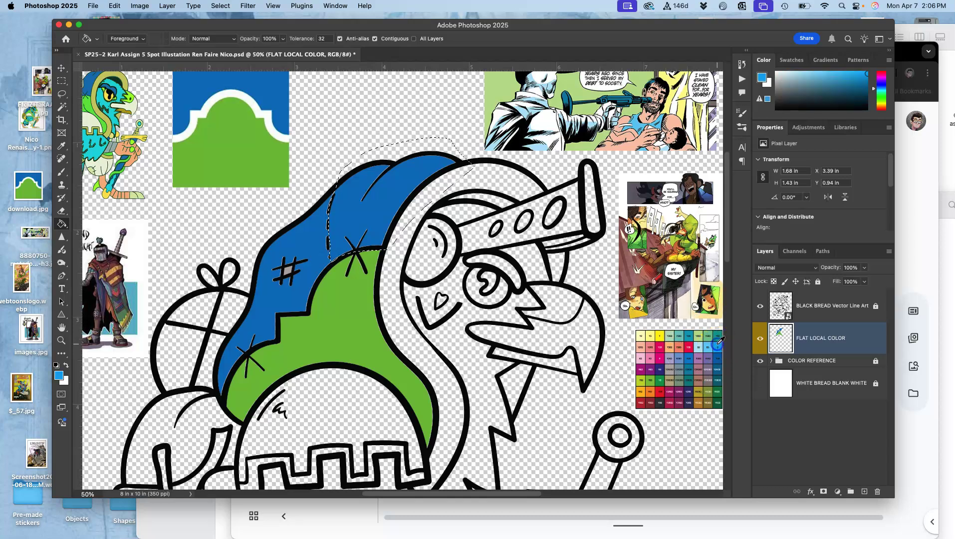
left_click(393, 189)
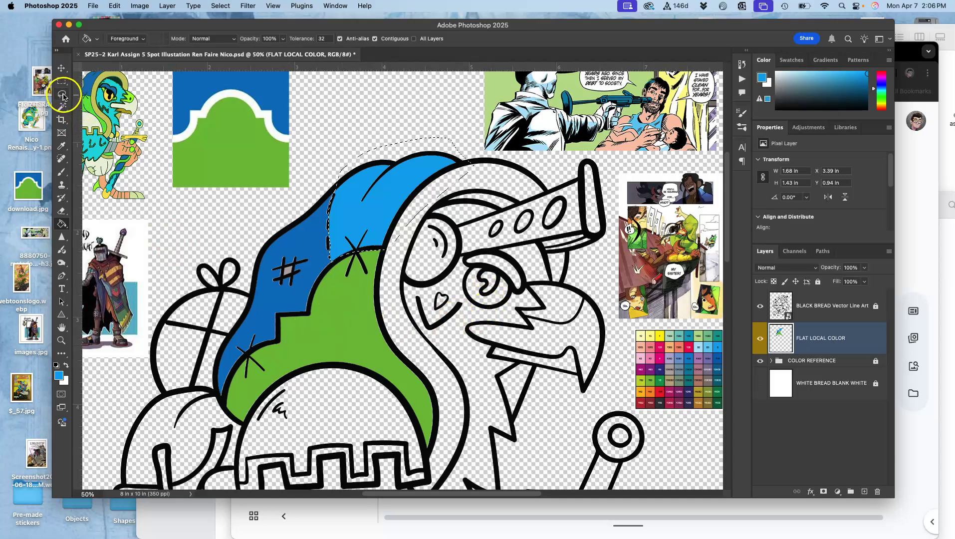
left_click(62, 94)
left_click(223, 224)
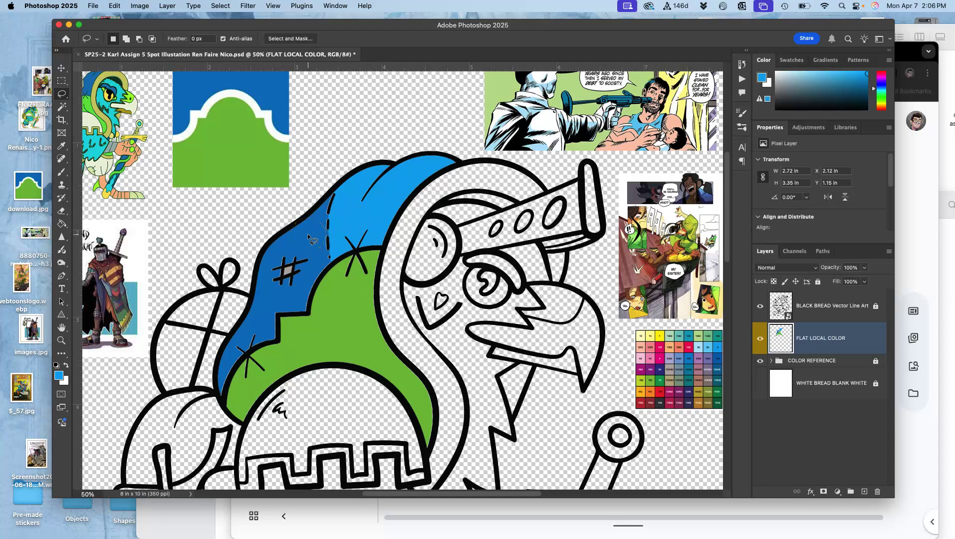
Step: Try filling the hood's green band with light green sampled from the comic panel's background, and undo it
scroll(309, 238, "down", 3)
scroll(309, 239, "left", 2)
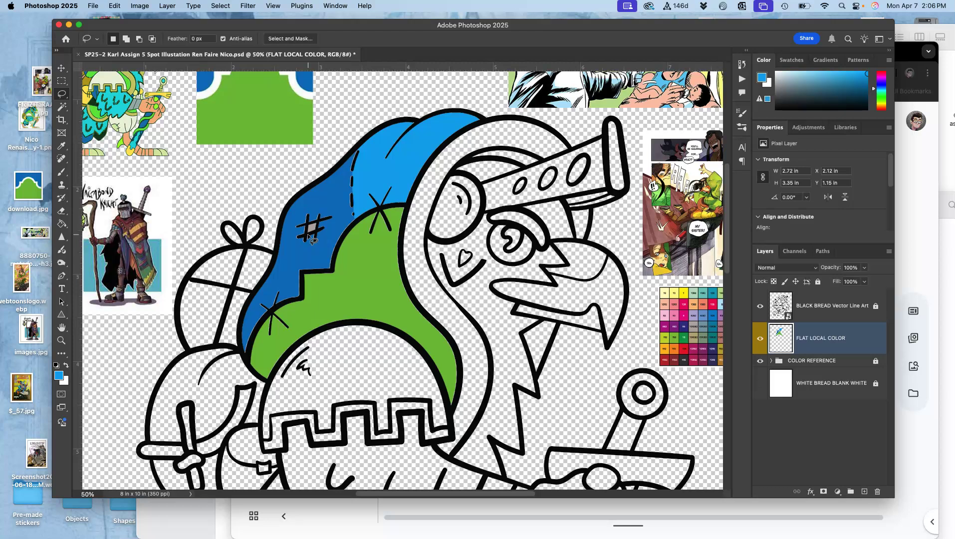
scroll(312, 241, "up", 1)
scroll(312, 241, "left", 2)
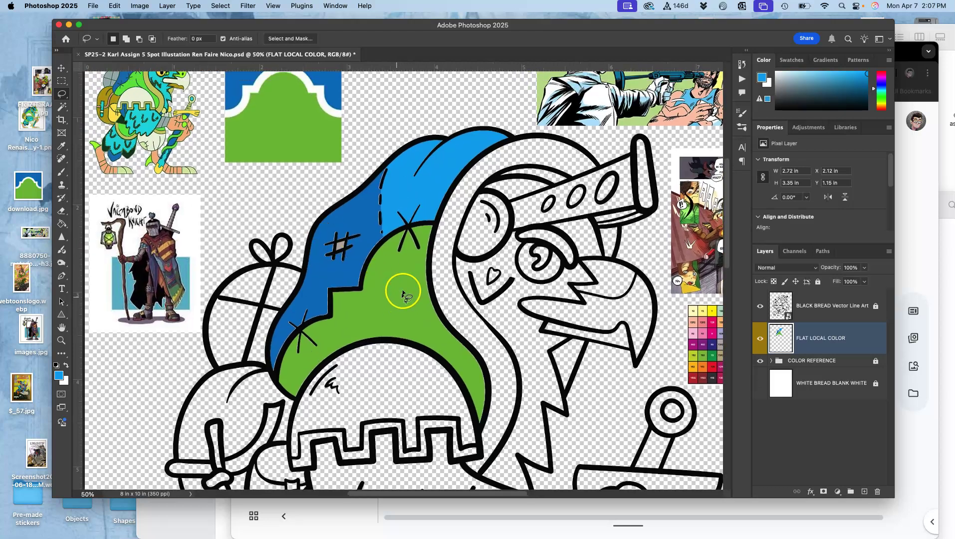
scroll(306, 137, "up", 1)
scroll(306, 137, "right", 1)
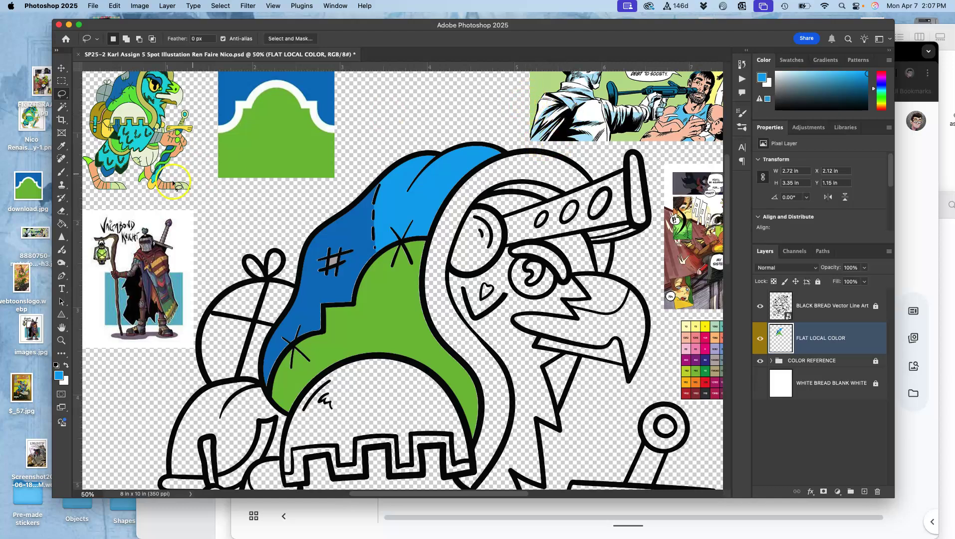
left_click(62, 224)
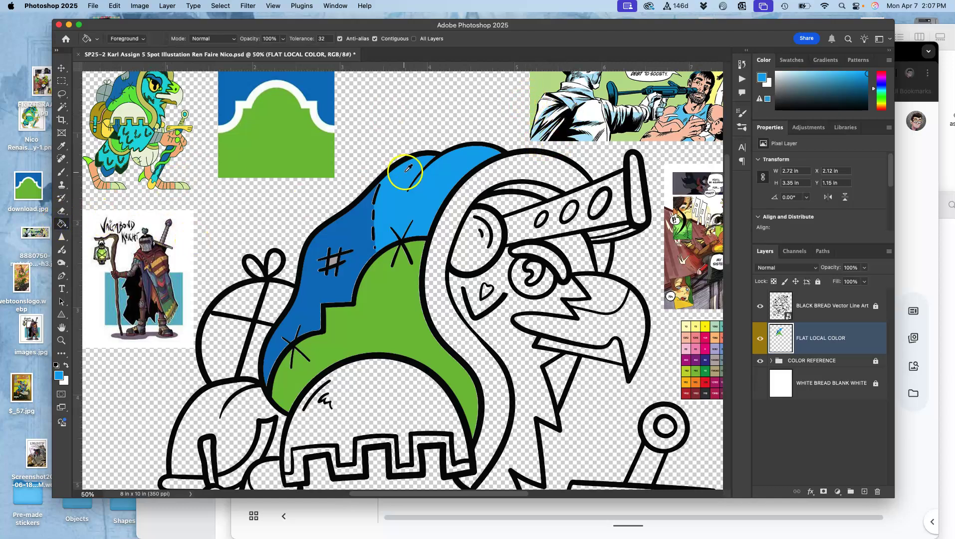
left_click(540, 86, "alt")
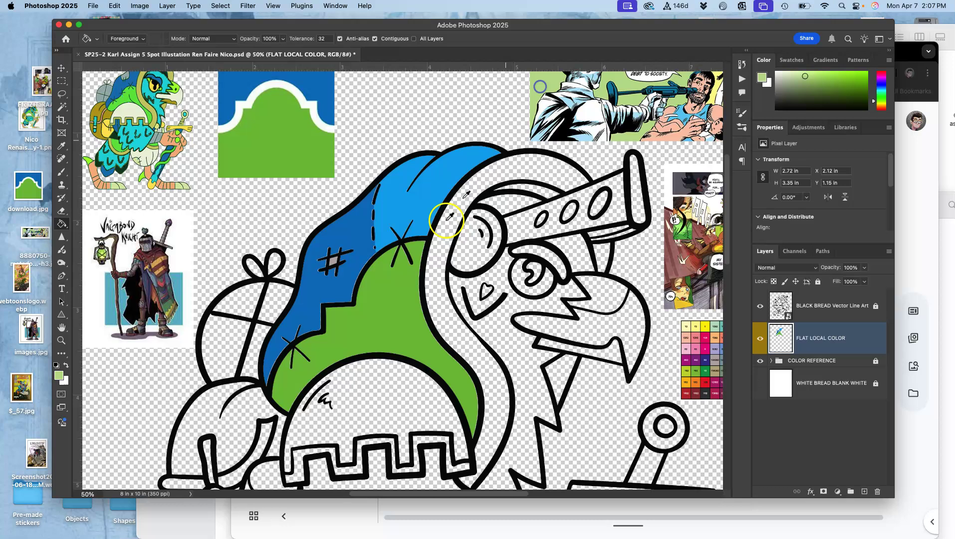
left_click(376, 322)
key("super+z")
Step: Try filling the green band with yellow-green sampled from the hooded figure on the comic page, and undo it
scroll(425, 346, "right", 3)
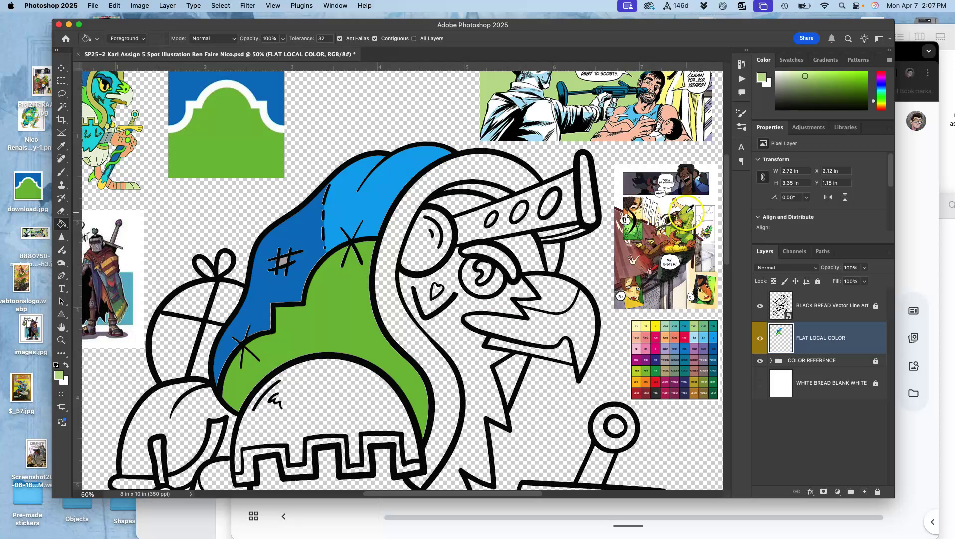
left_click(682, 219, "alt")
left_click(339, 337)
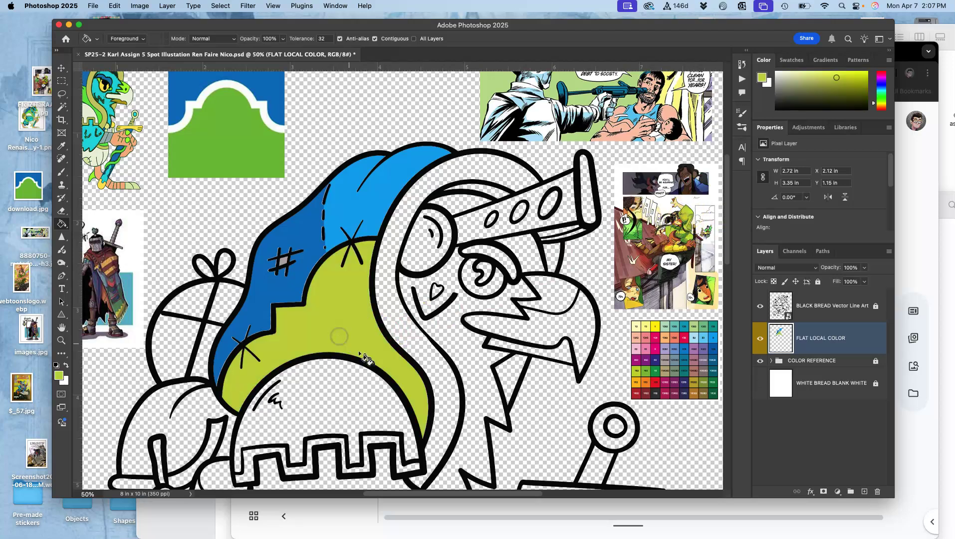
key("super+z")
Step: Try filling the green band with the pale green Y3B2 swatch from the color chart, and undo it
left_click(697, 333, "alt")
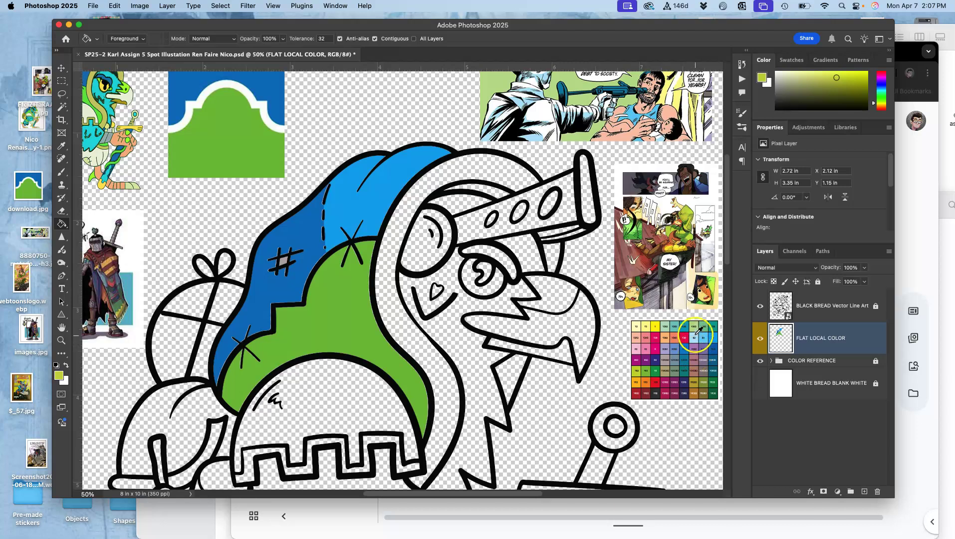
left_click(332, 331)
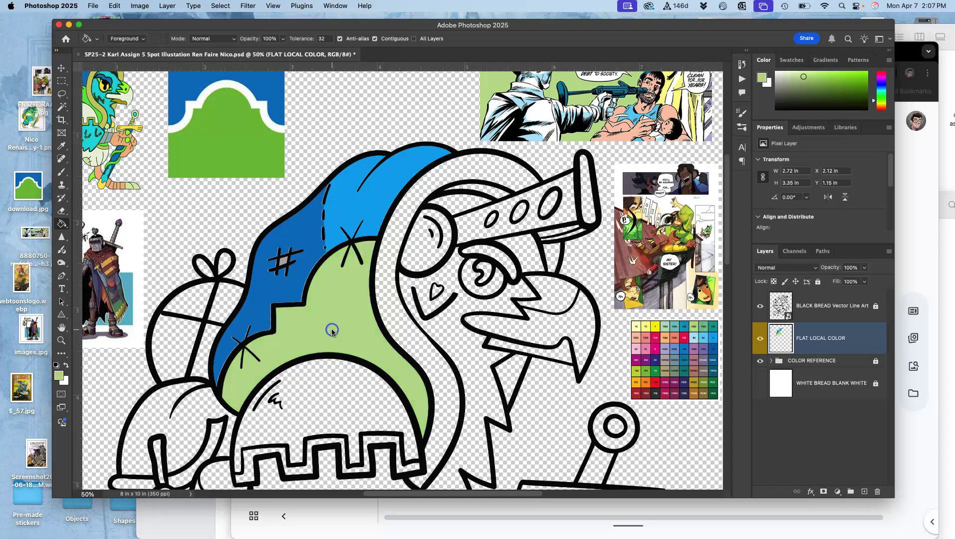
key("super+z")
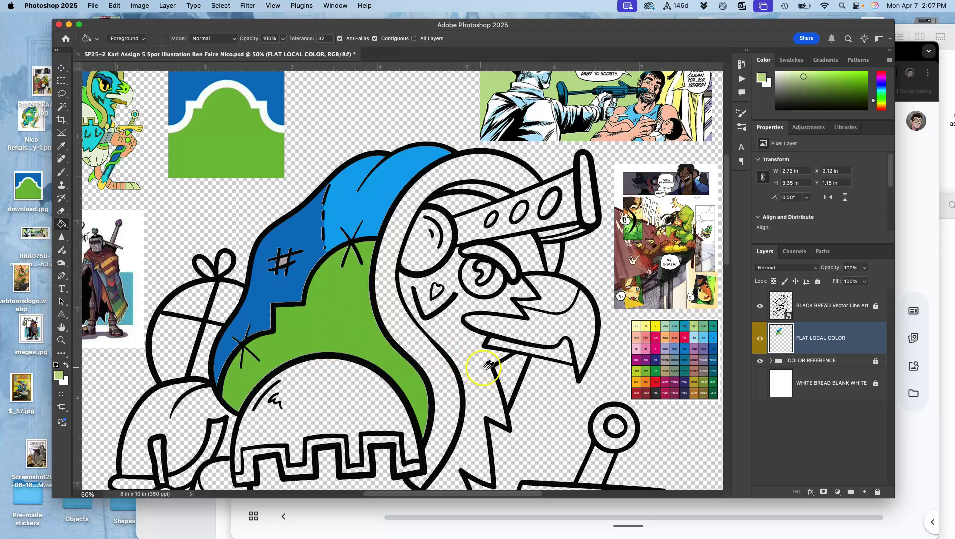
Step: Try filling the green band with the yellow-green YB2 swatch from the color chart, and undo it
left_click(648, 366, "alt")
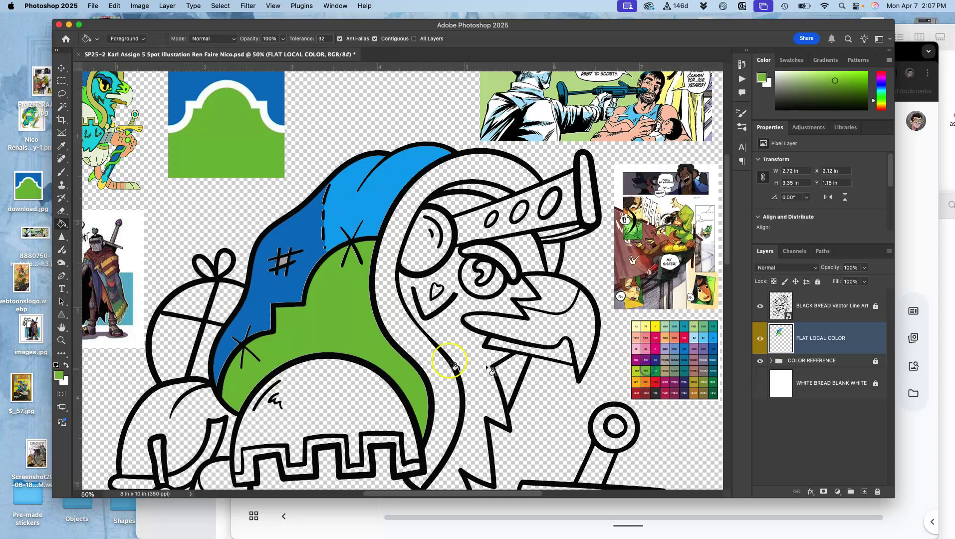
left_click(637, 372, "alt")
left_click(378, 343)
key("super+z")
Step: Fill the hood's lower band with the green sampled from the blue-and-green logo reference
left_click(320, 203)
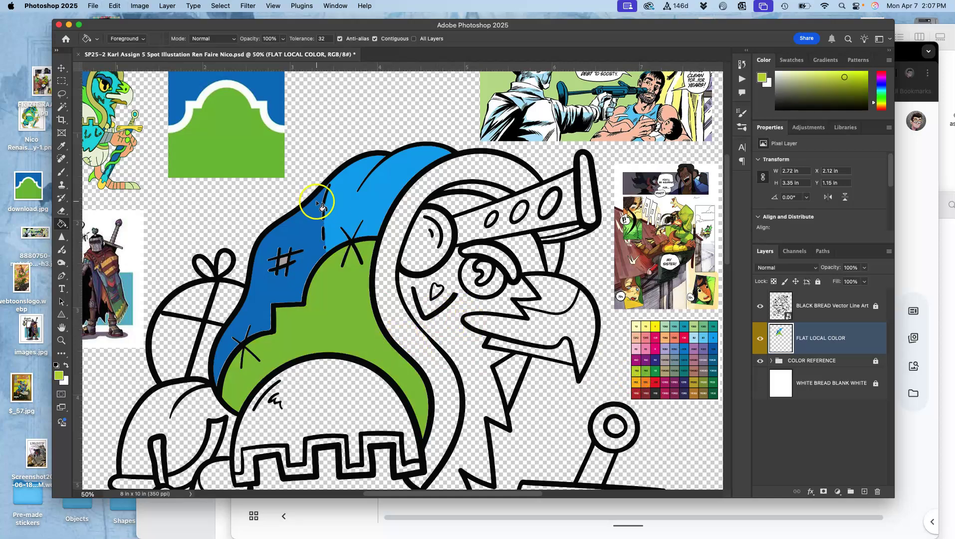
left_click(260, 158, "alt")
left_click(352, 305)
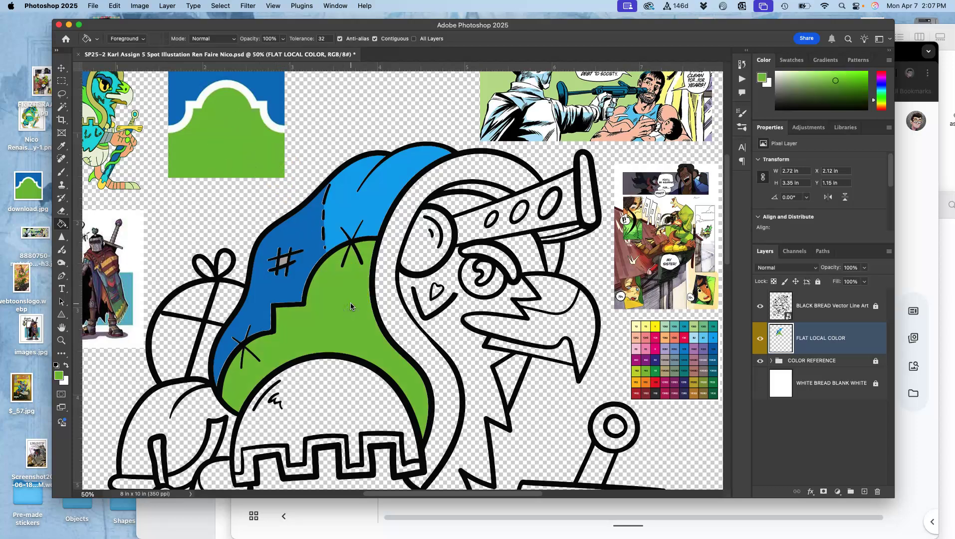
Step: Select the hood's trim, its exposed parts beside the face, and the lower trim below the wing with the Magic Wand on the BLACK BREAD Vector Line Art layer
scroll(351, 307, "left", 3)
key("super+minus")
left_click(409, 368)
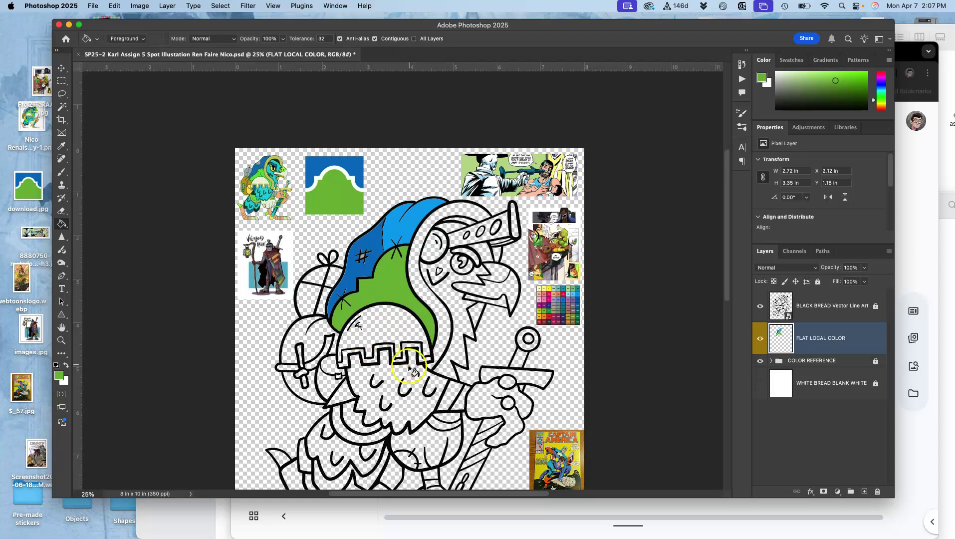
scroll(411, 370, "down", 2)
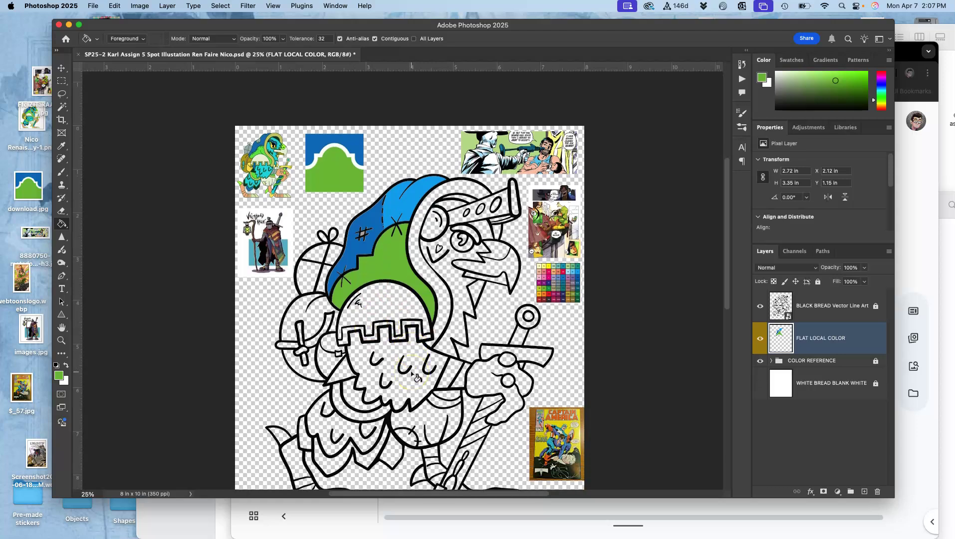
left_click(64, 107)
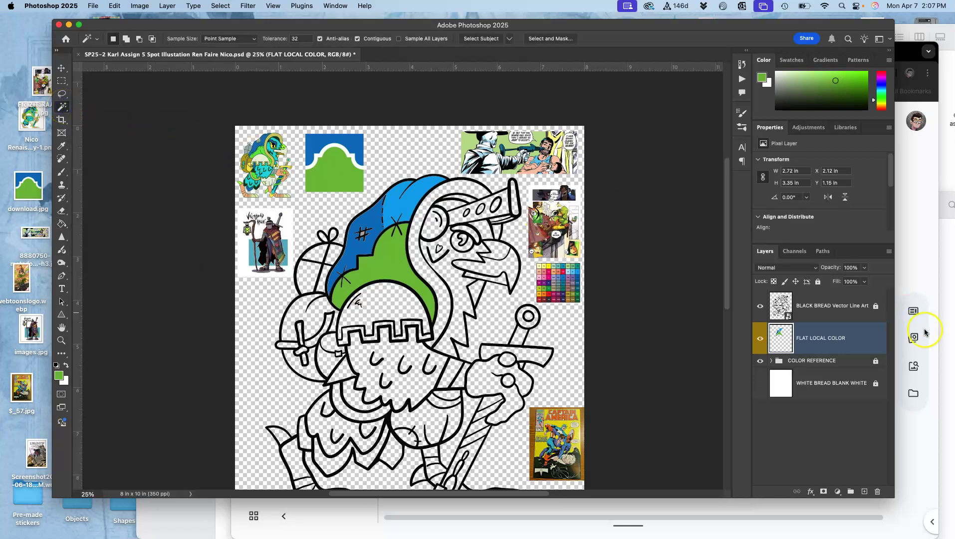
left_click(832, 313)
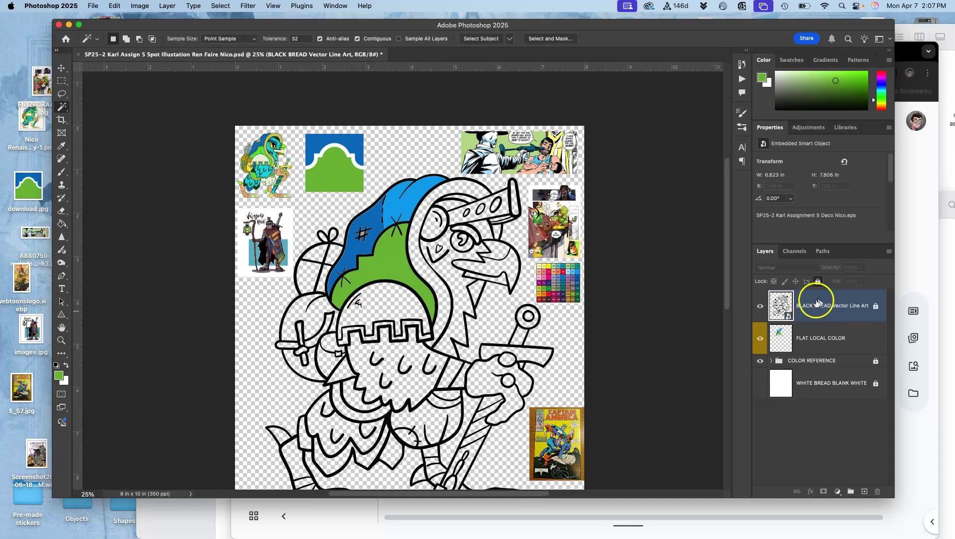
left_click(430, 234)
key("alt")
key("alt")
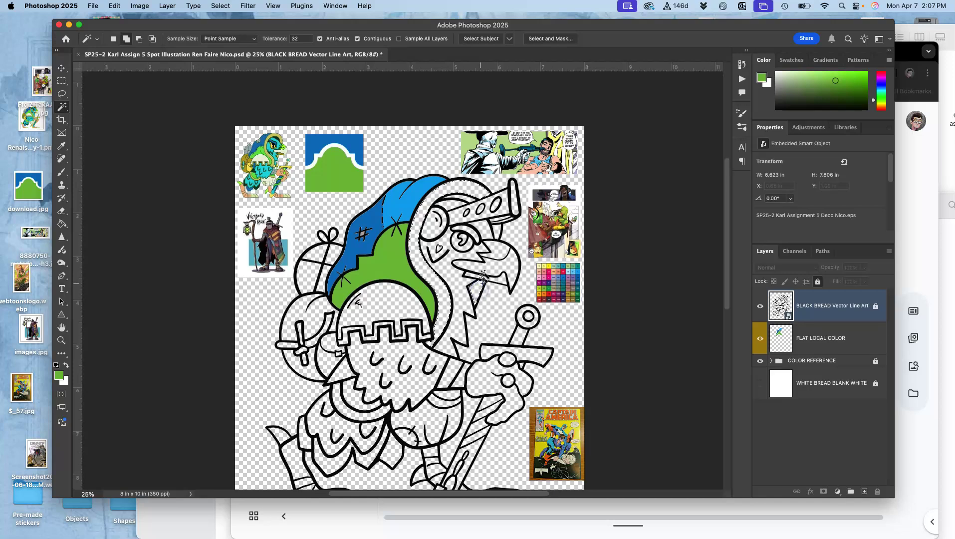
left_click(497, 233, "shift")
left_click(381, 413, "shift")
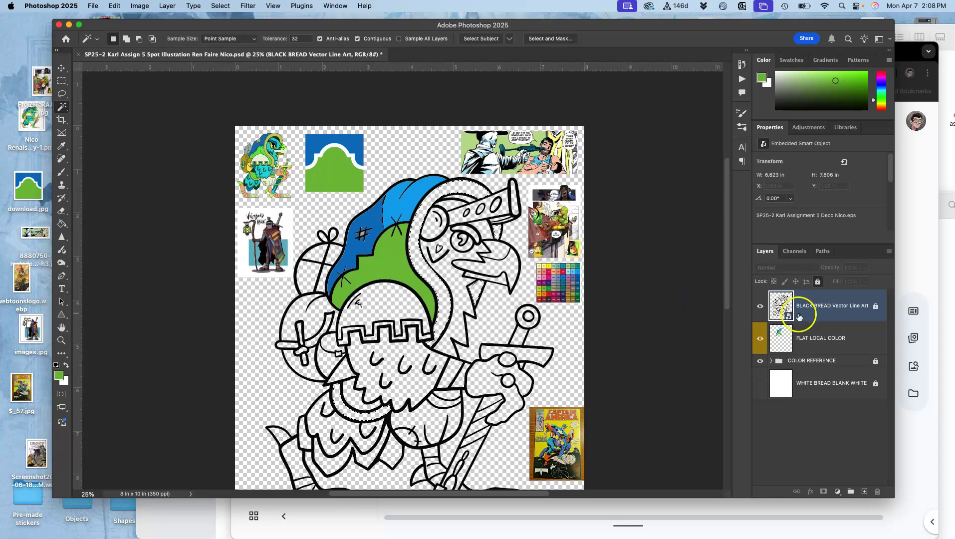
Step: Fill the selected trim areas on the FLAT LOCAL COLOR layer with tan sampled from the hooded traveler reference
left_click(806, 332)
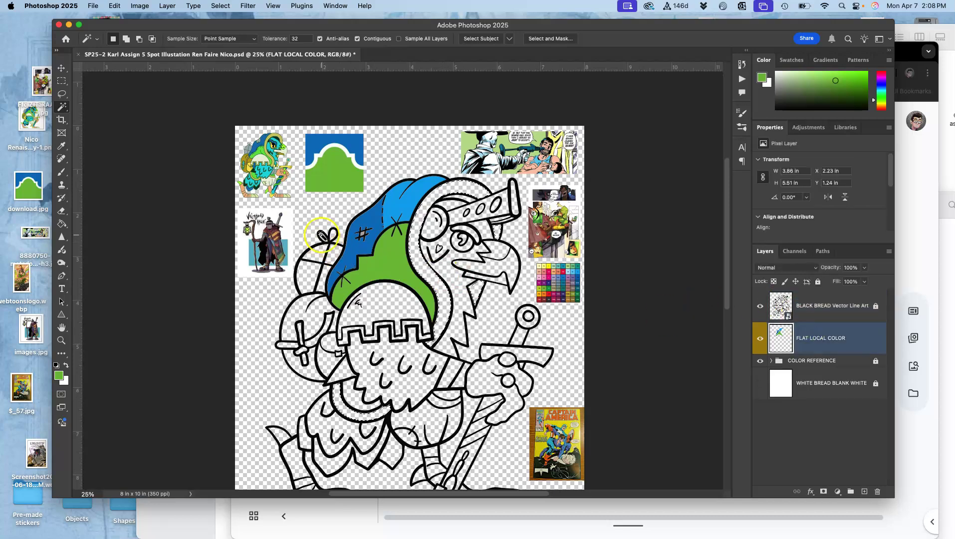
left_click(62, 224)
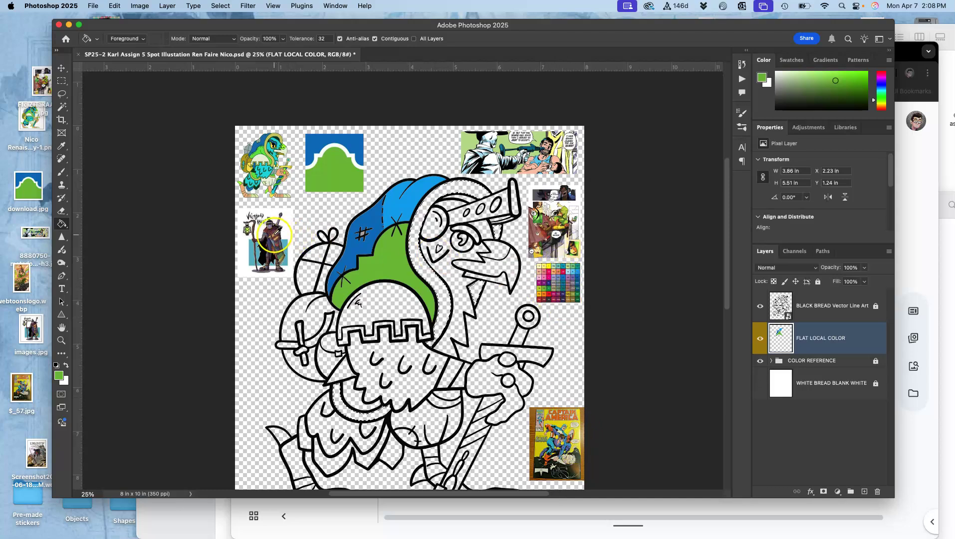
left_click(277, 234, "alt")
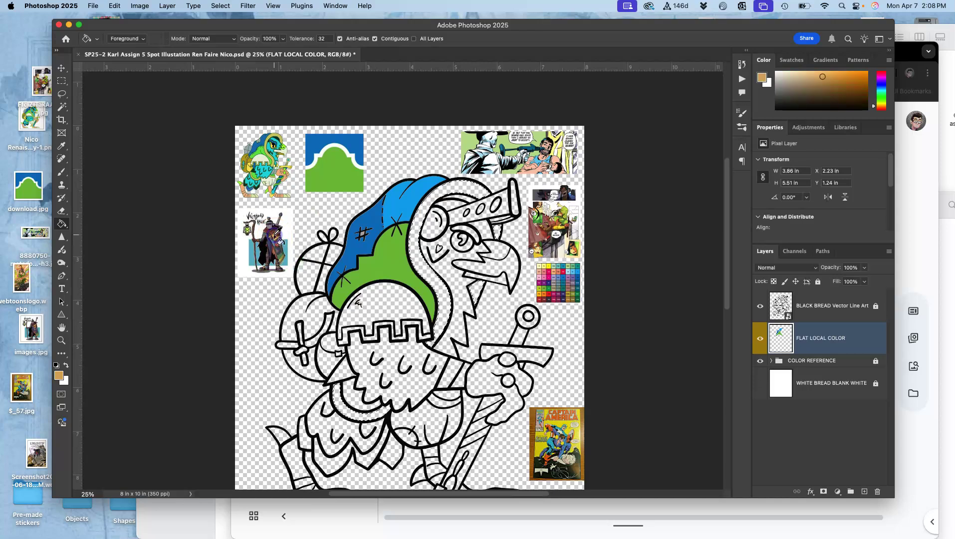
left_click(418, 230)
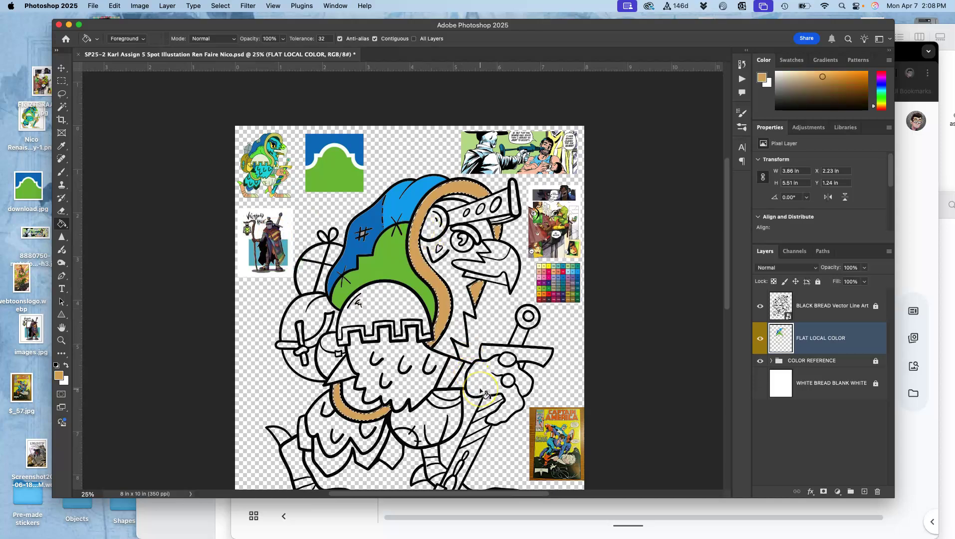
Step: Show the WHITE BREAD BLANK WHITE layer behind the character
key("super+plus")
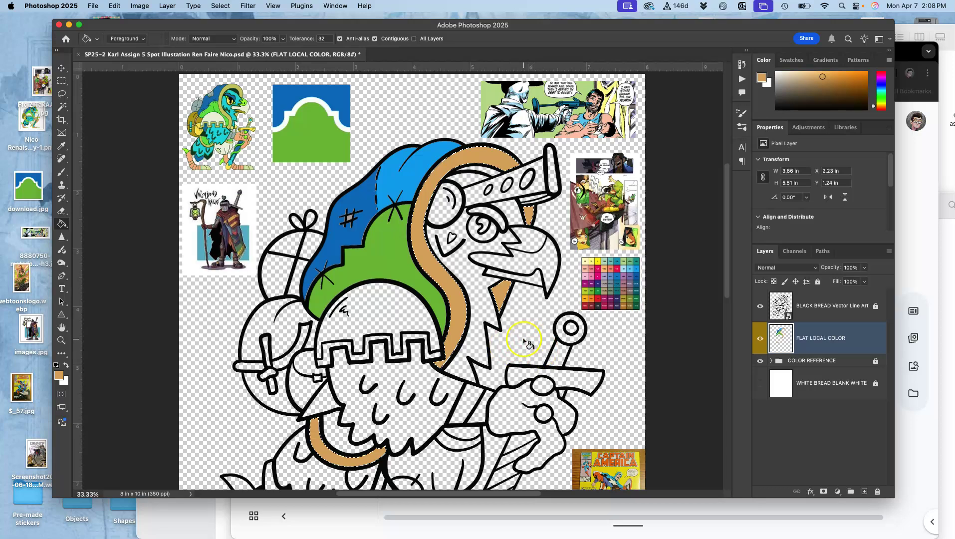
left_click(759, 383)
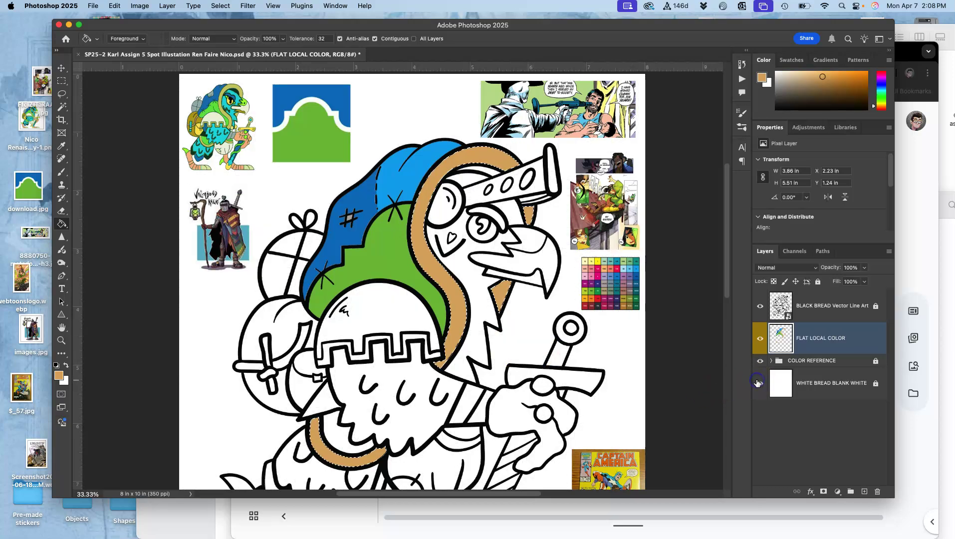
scroll(547, 291, "down", 2)
scroll(548, 291, "right", 2)
left_click(456, 253)
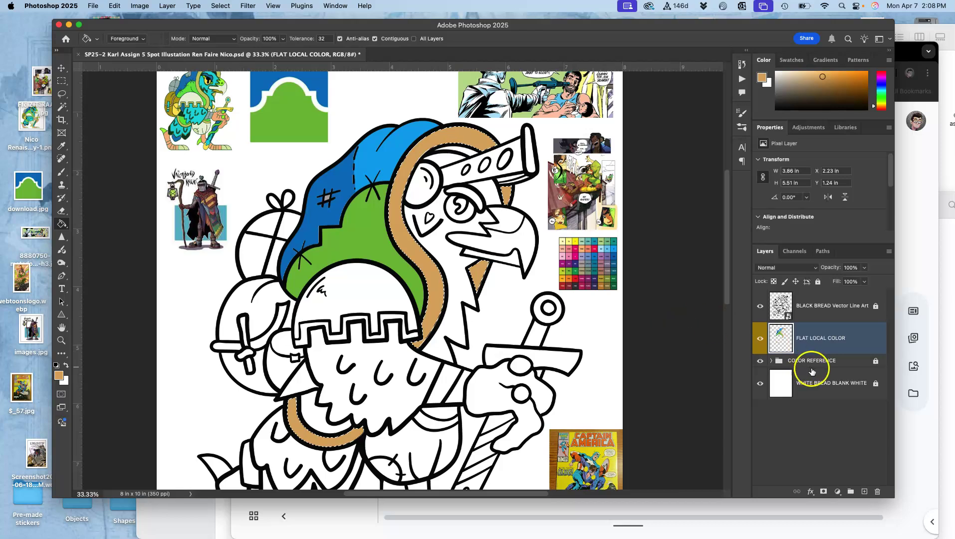
Step: Clear the selection and duplicate the WHITE BREAD BLANK WHITE layer
left_click(819, 383)
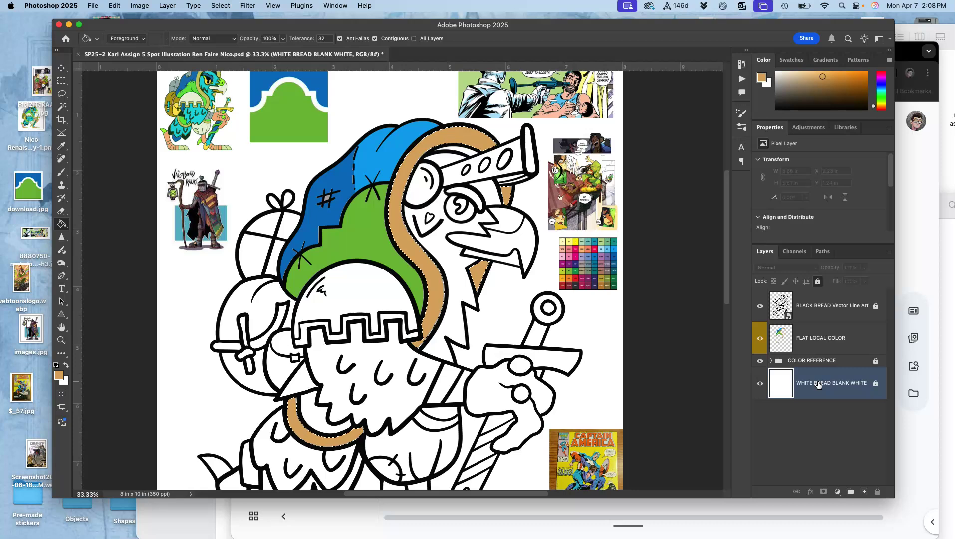
key("super+j")
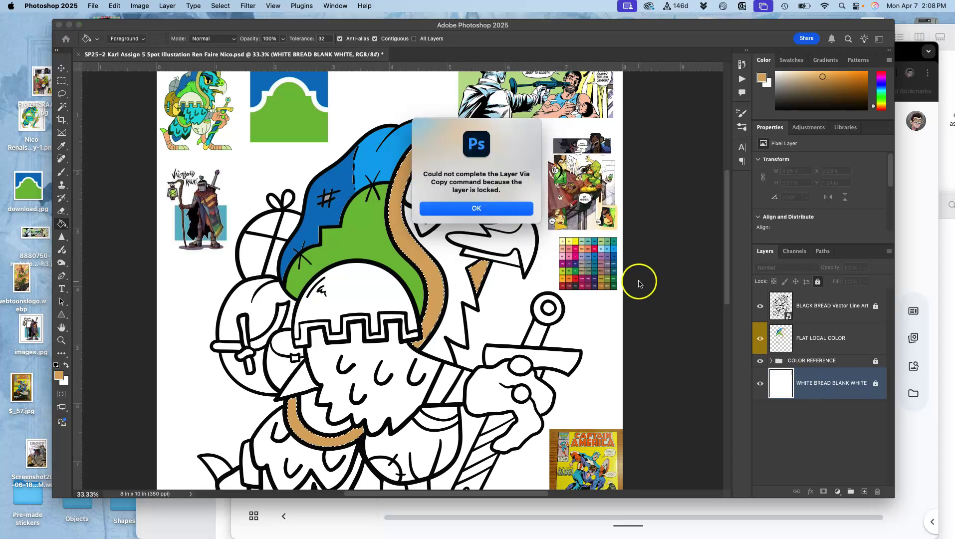
left_click(514, 208)
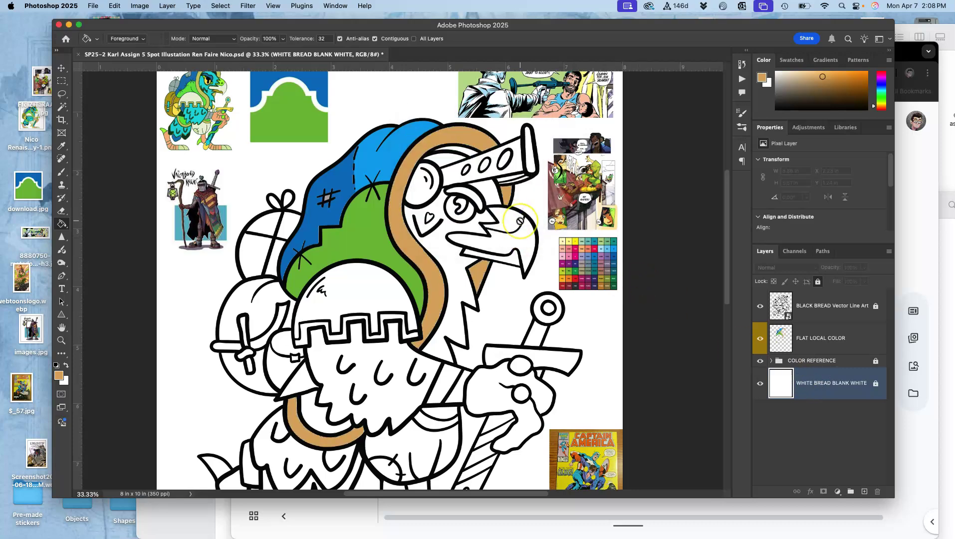
key("super+j")
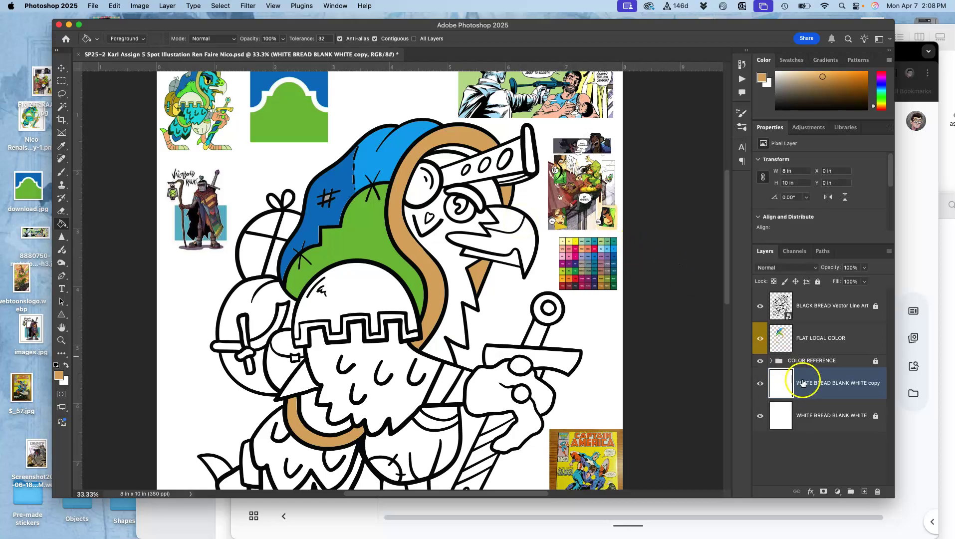
Step: Fill the duplicated white layer with 50% Gray at 100% opacity in Normal mode
left_click(115, 5)
left_click(124, 157)
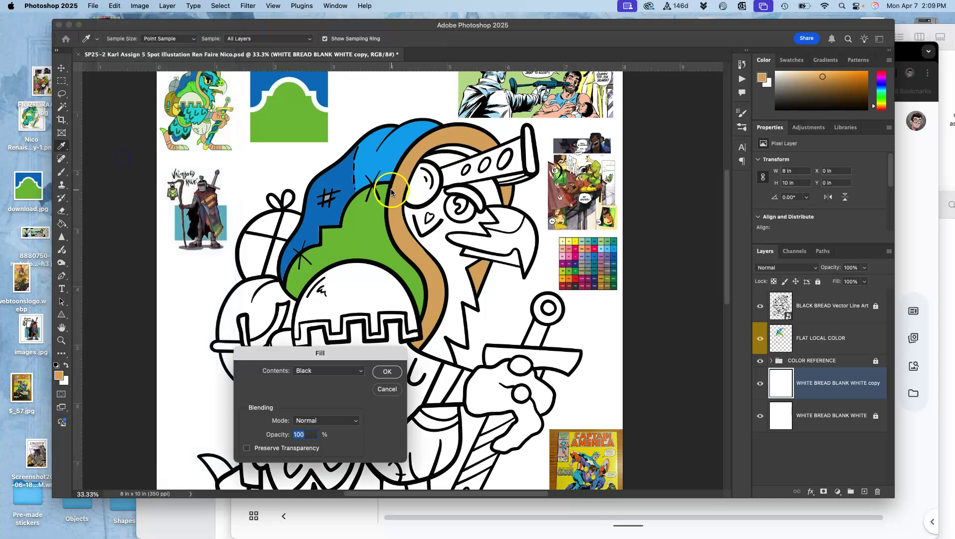
left_click(311, 372)
left_click(309, 384)
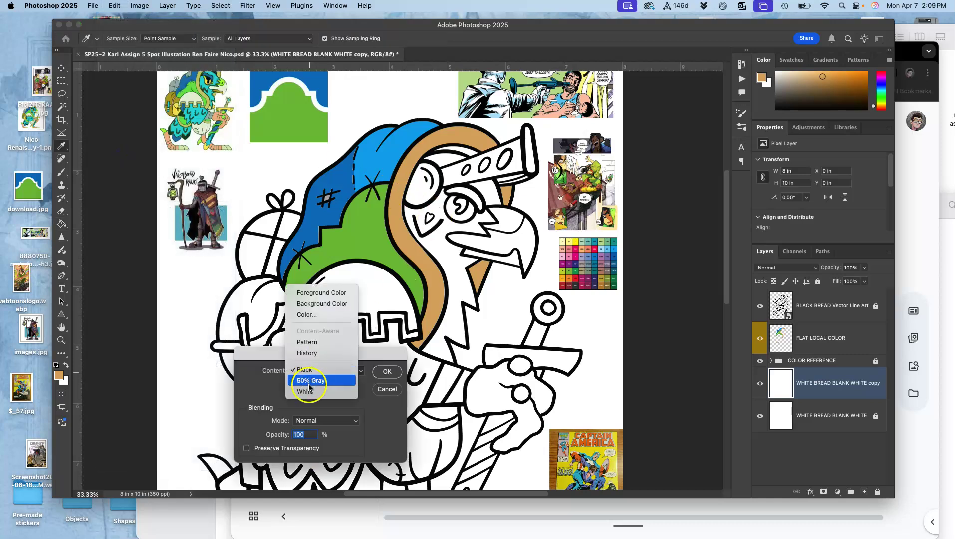
left_click(384, 367)
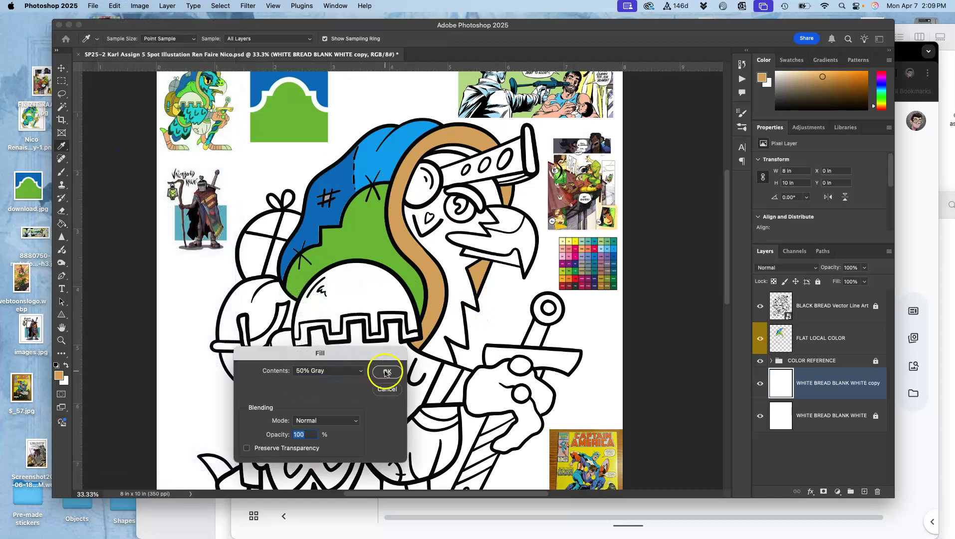
key("g")
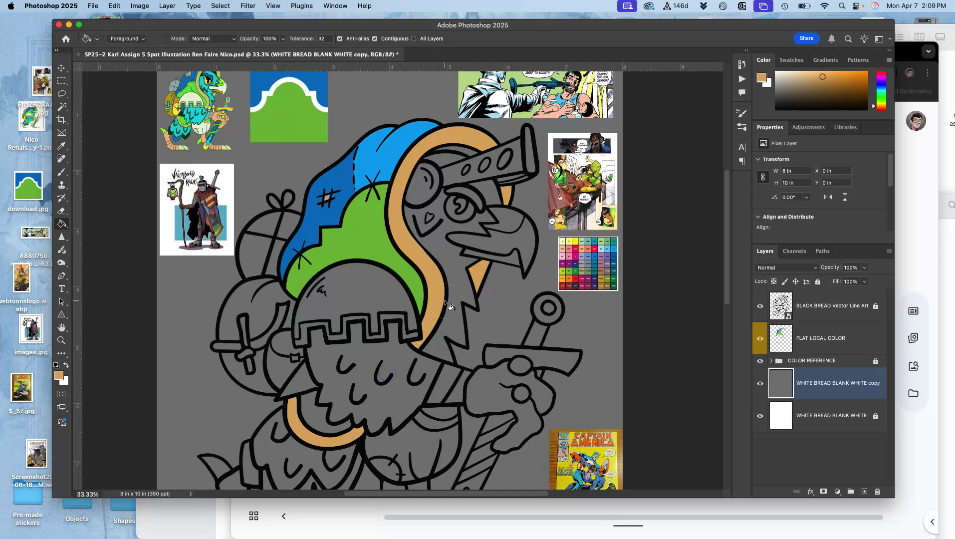
Step: Lock the gray background layer and make FLAT LOCAL COLOR the active layer
left_click(819, 282)
left_click(858, 346)
left_click(816, 345)
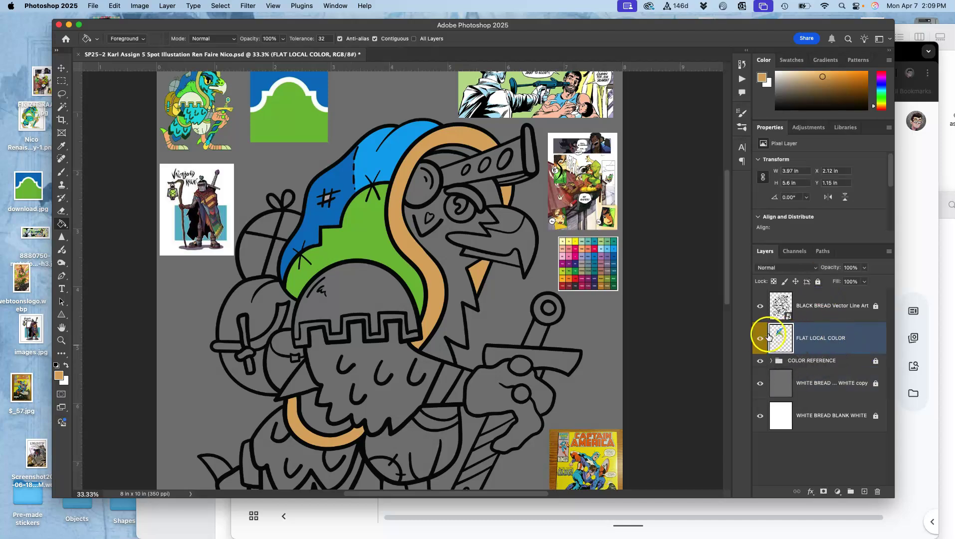
Step: Choose a lighter tan based on the trim color and refill the hood's trim, its parts beside the face, and the lower trim
scroll(499, 265, "down", 4)
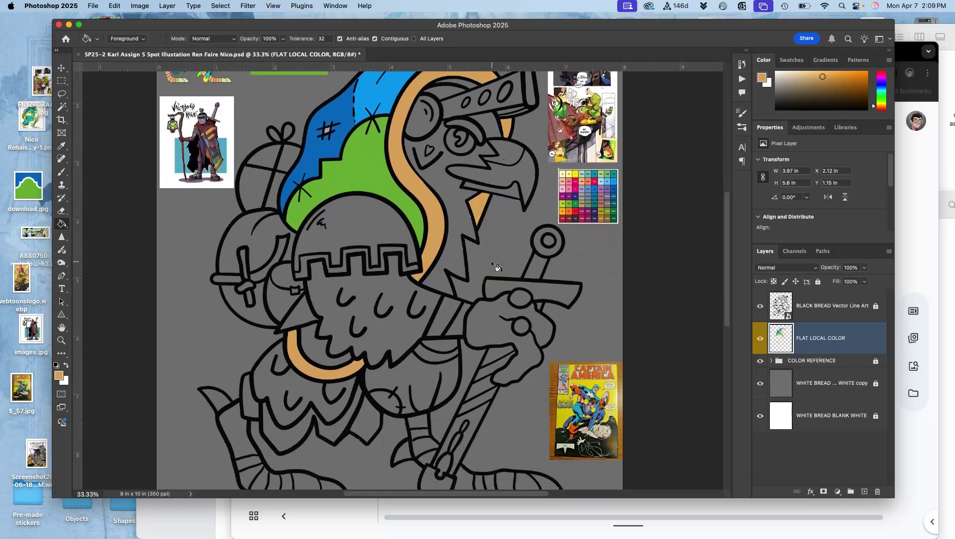
scroll(496, 266, "up", 2)
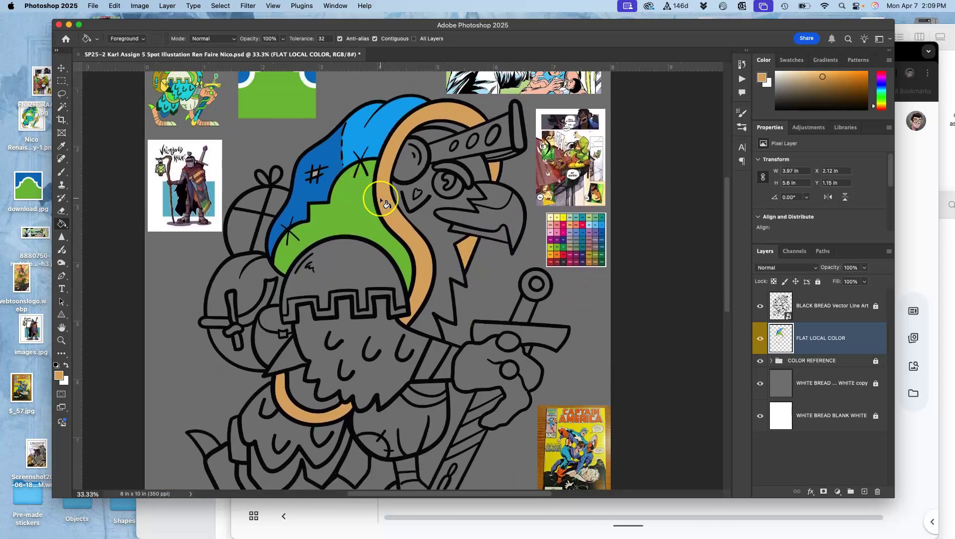
scroll(380, 197, "up", 2)
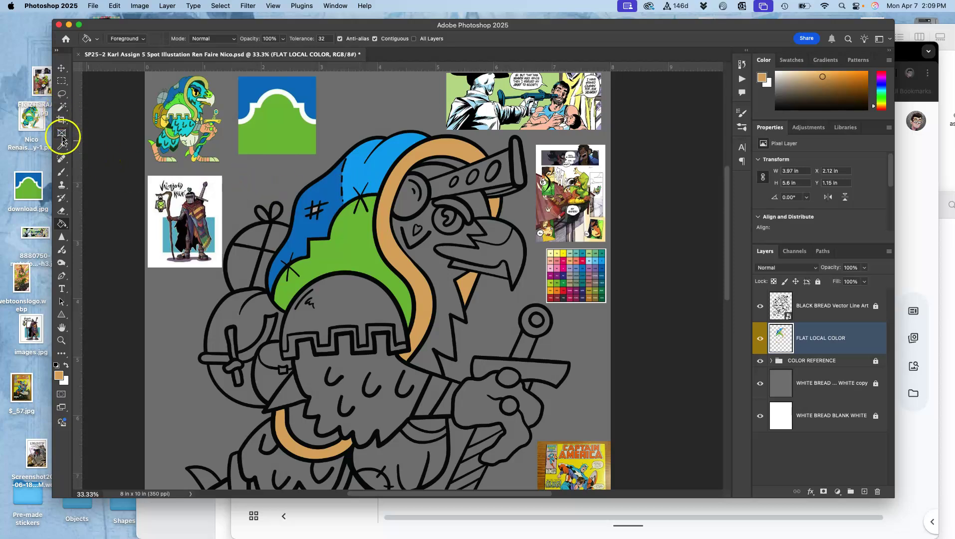
left_click(385, 240, "alt")
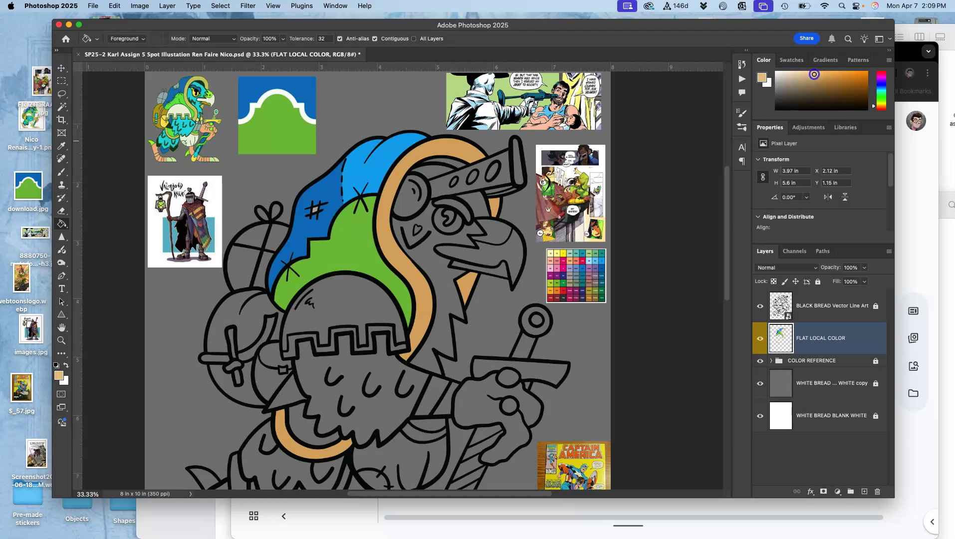
left_click(444, 145)
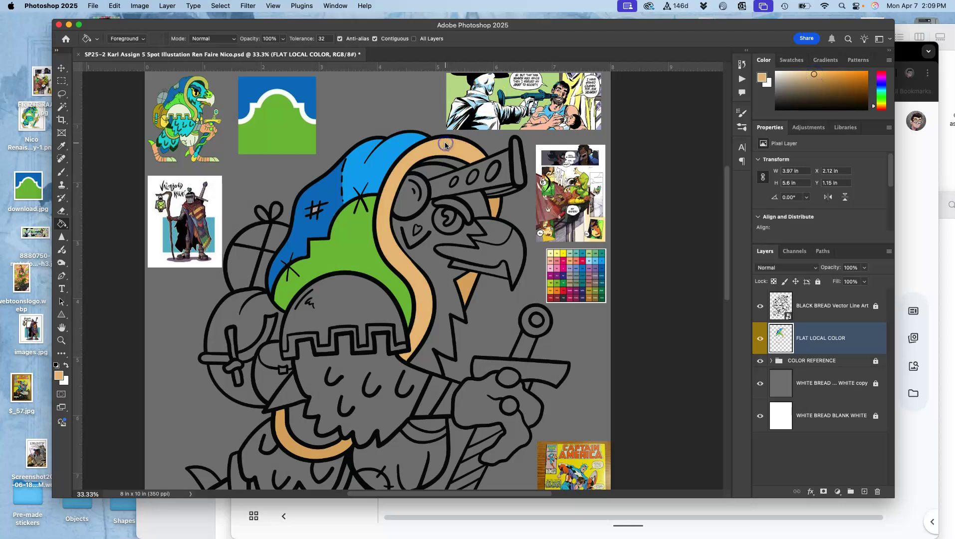
left_click(495, 206)
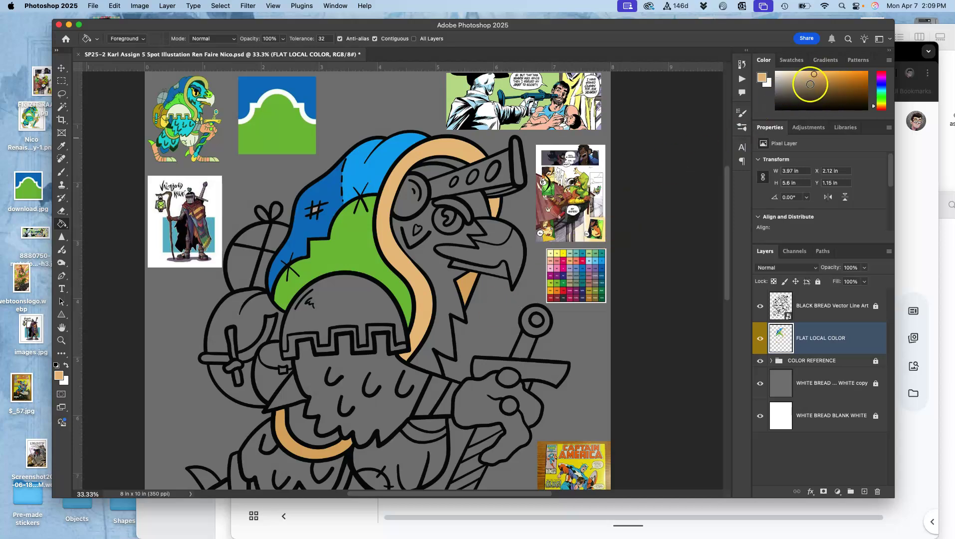
left_click(331, 453)
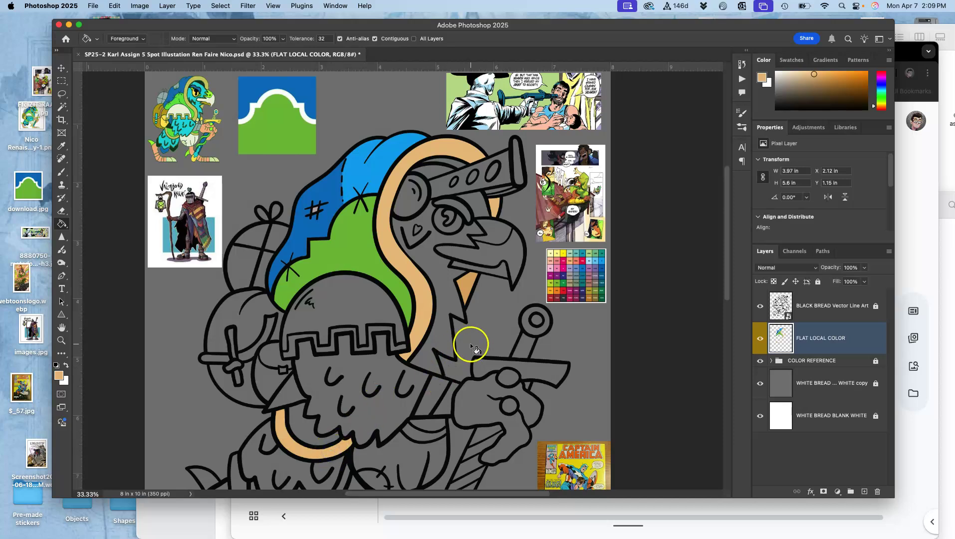
scroll(470, 341, "left", 5)
scroll(469, 341, "down", 2)
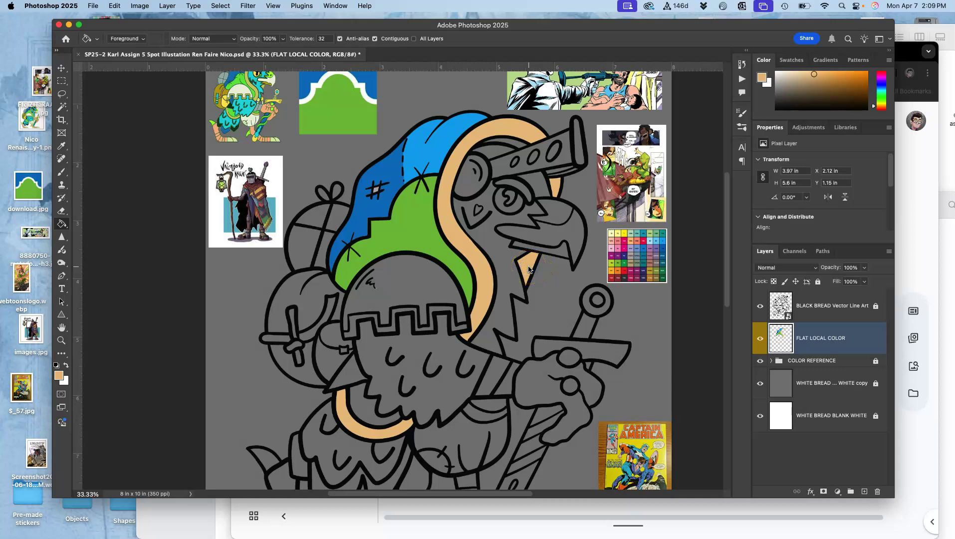
scroll(529, 270, "up", 2)
scroll(528, 269, "right", 1)
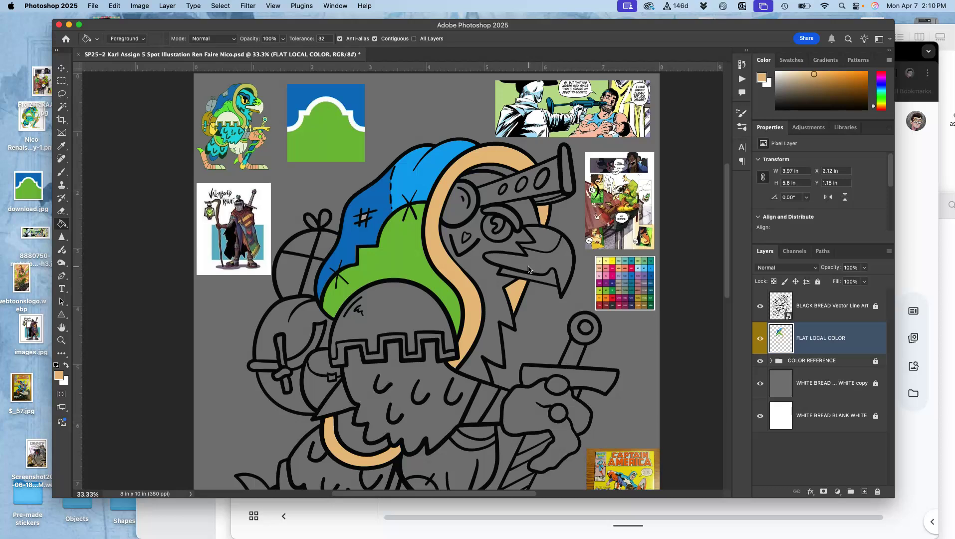
scroll(429, 335, "right", 2)
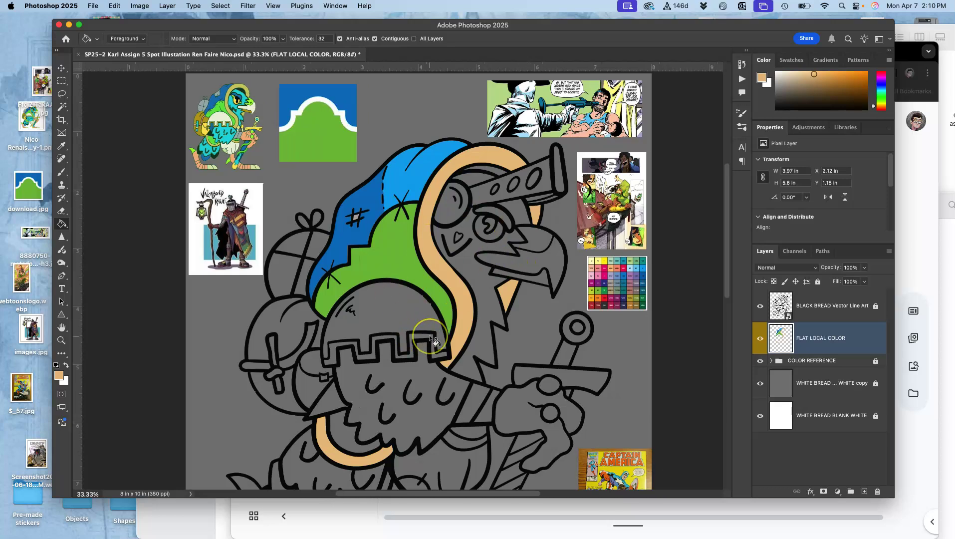
scroll(429, 335, "right", 3)
scroll(429, 335, "down", 3)
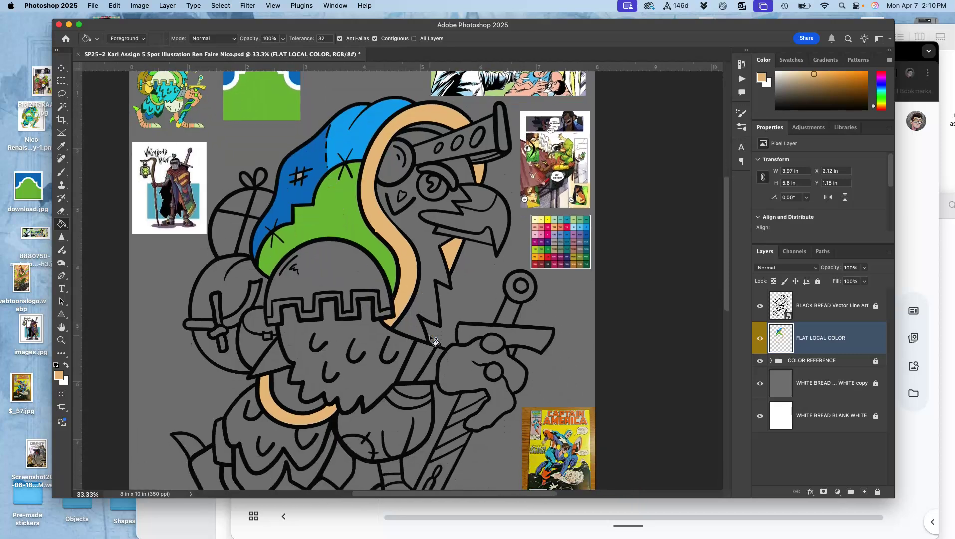
left_click(449, 336)
scroll(450, 336, "up", 1)
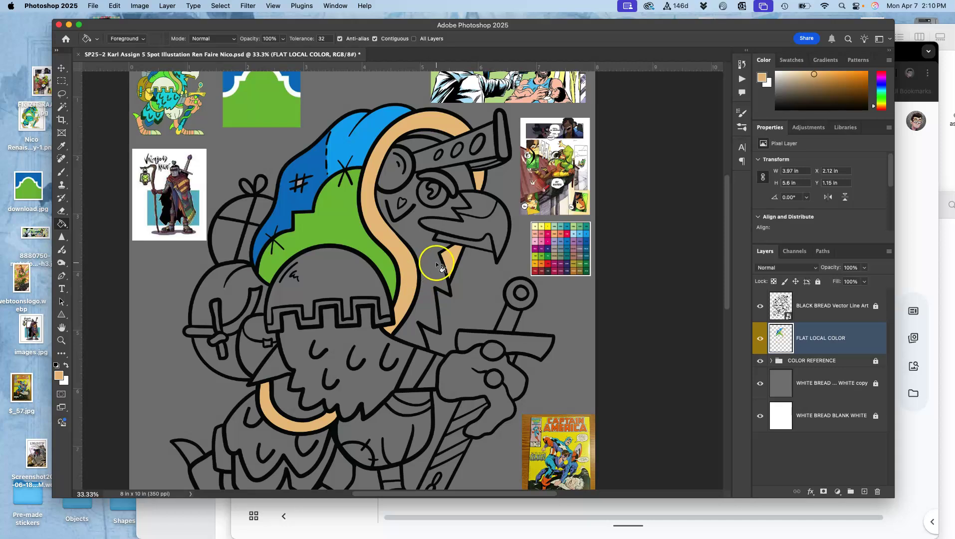
scroll(437, 262, "up", 3)
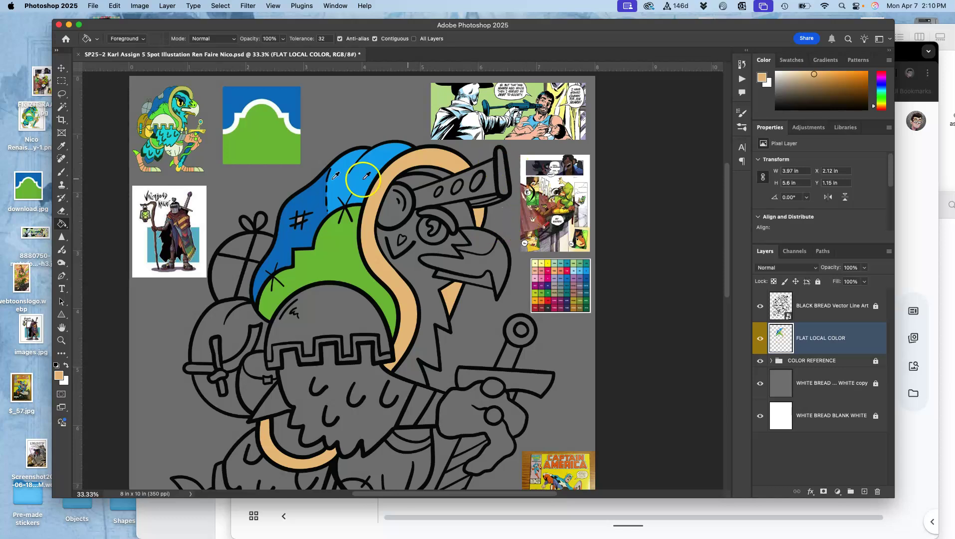
Step: Sample the off-white from the colored bird reference and shift its hue slightly toward yellow
left_click(164, 119, "alt")
scroll(809, 95, "up", 3)
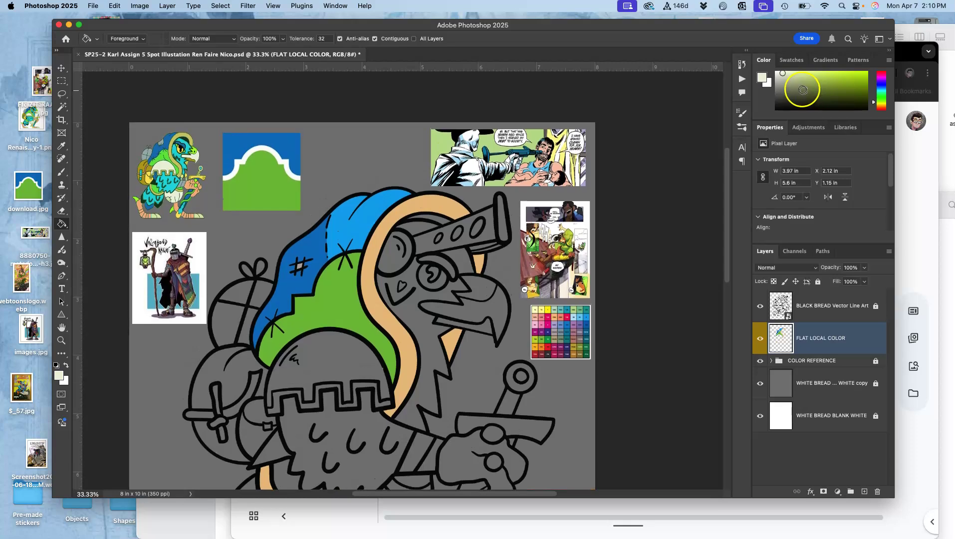
scroll(797, 91, "up", 2)
scroll(798, 91, "down", 2)
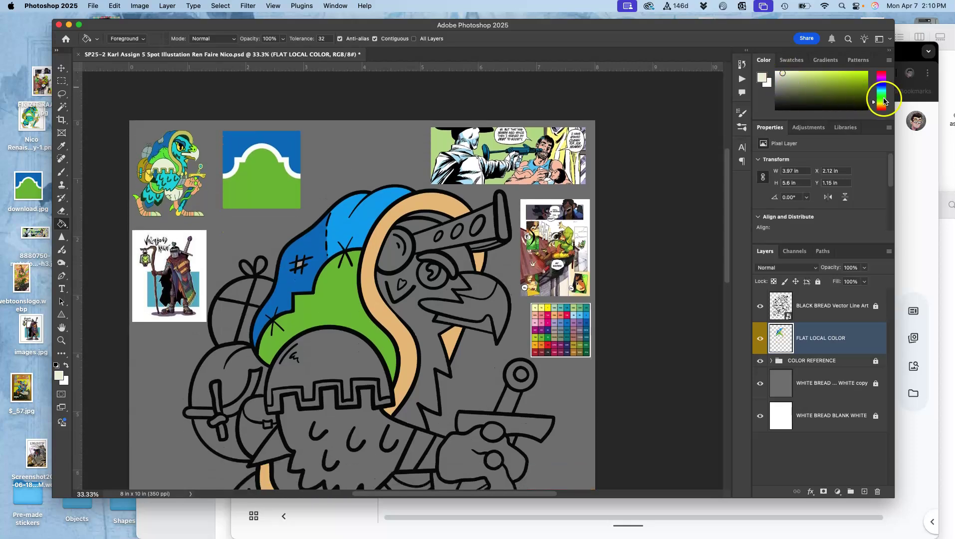
left_click_drag(875, 103, 875, 103)
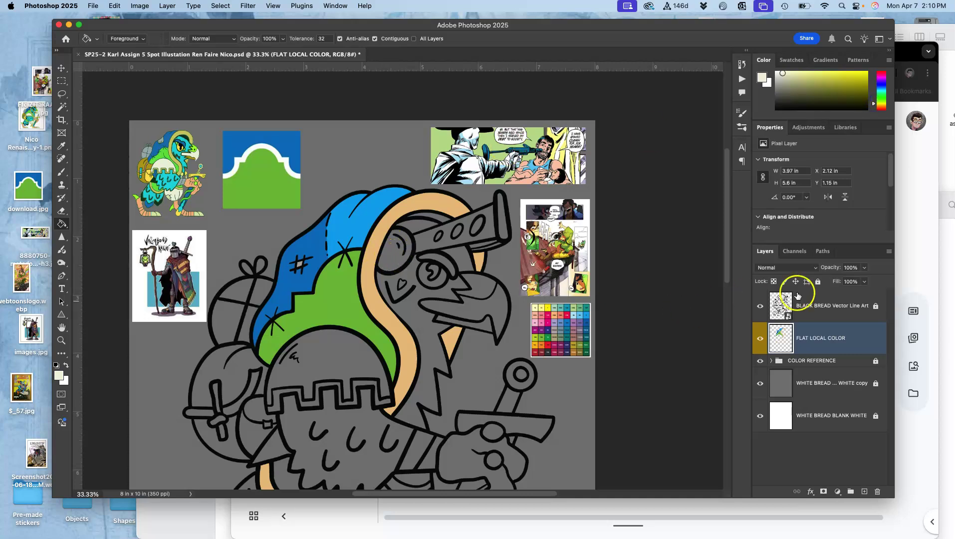
Step: Select the beak, the domed shoulder armor and the shorts with the Magic Wand on the BLACK BREAD Vector Line Art layer
left_click(826, 303)
left_click(62, 105)
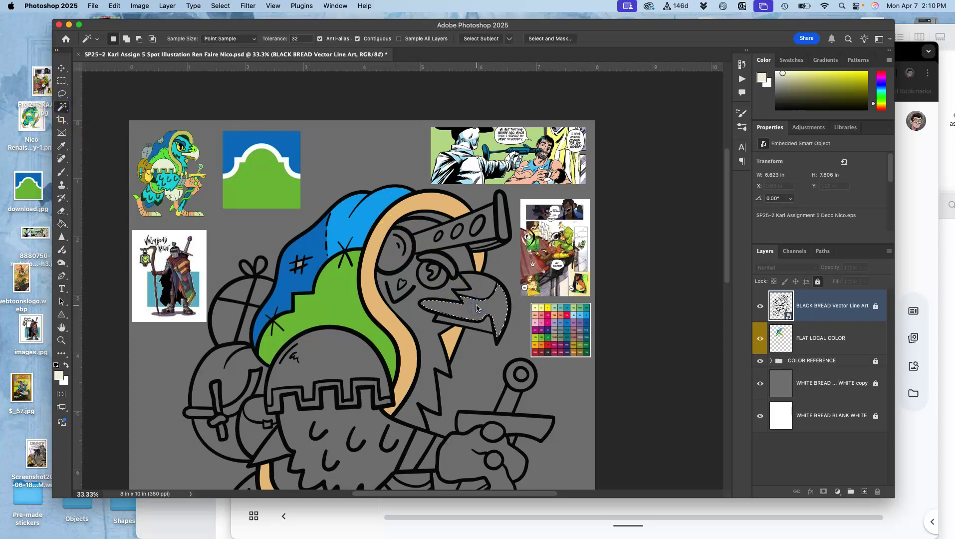
left_click(327, 363, "shift")
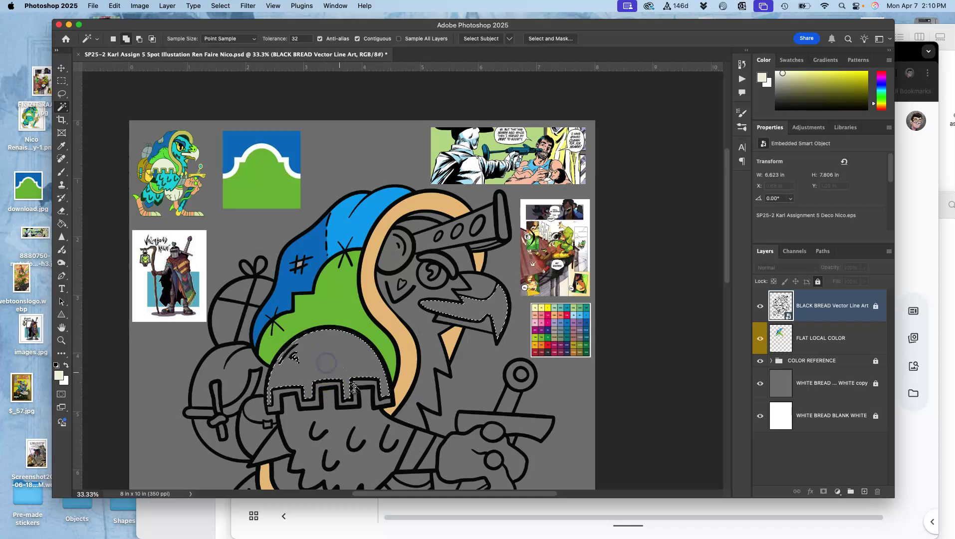
scroll(373, 404, "down", 5)
left_click(396, 393, "shift")
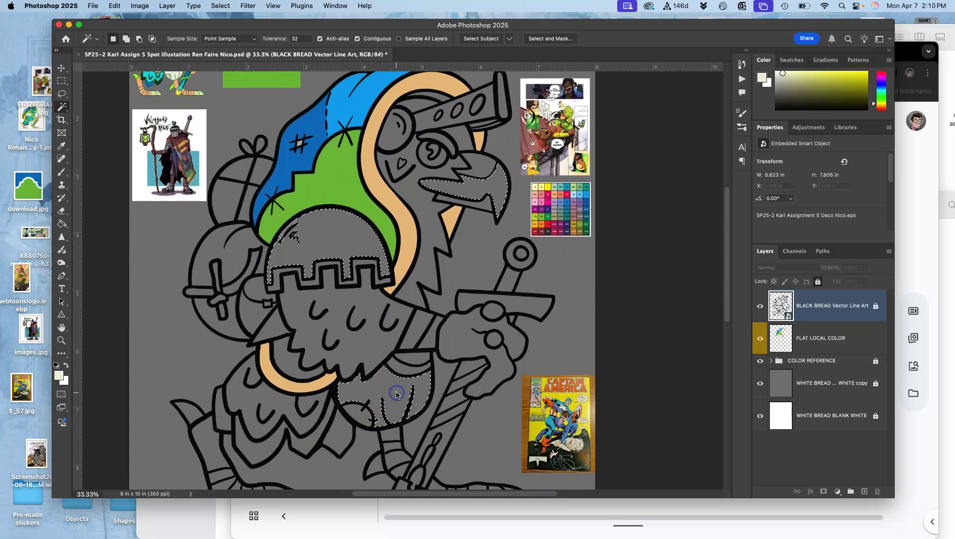
scroll(375, 374, "up", 3)
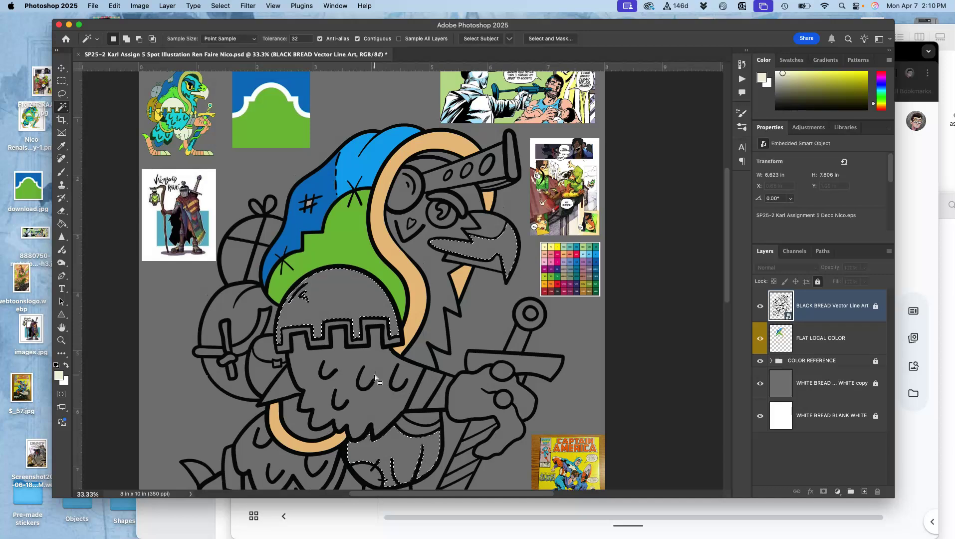
Step: Add the front toe segments of both feet to the selection
scroll(375, 375, "down", 5)
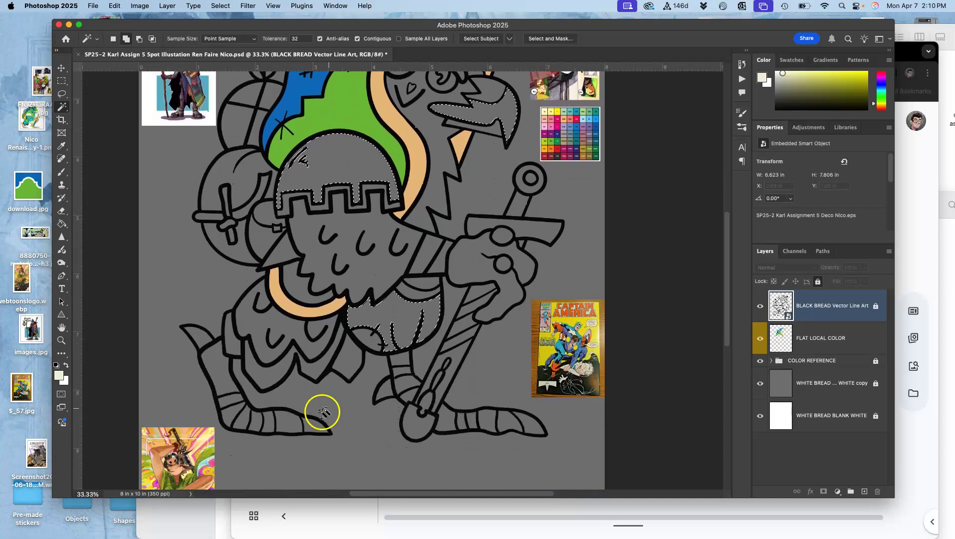
scroll(333, 398, "up", 4)
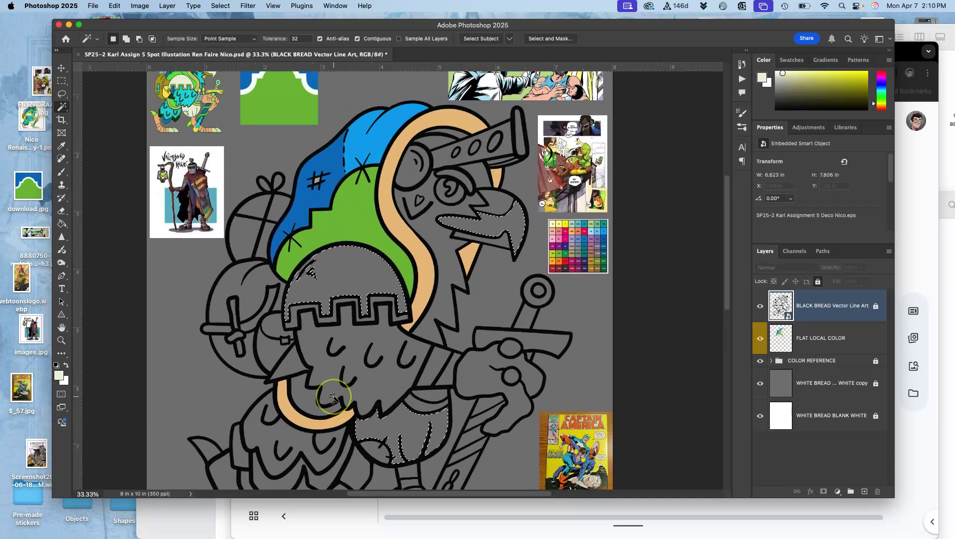
scroll(319, 415, "down", 4)
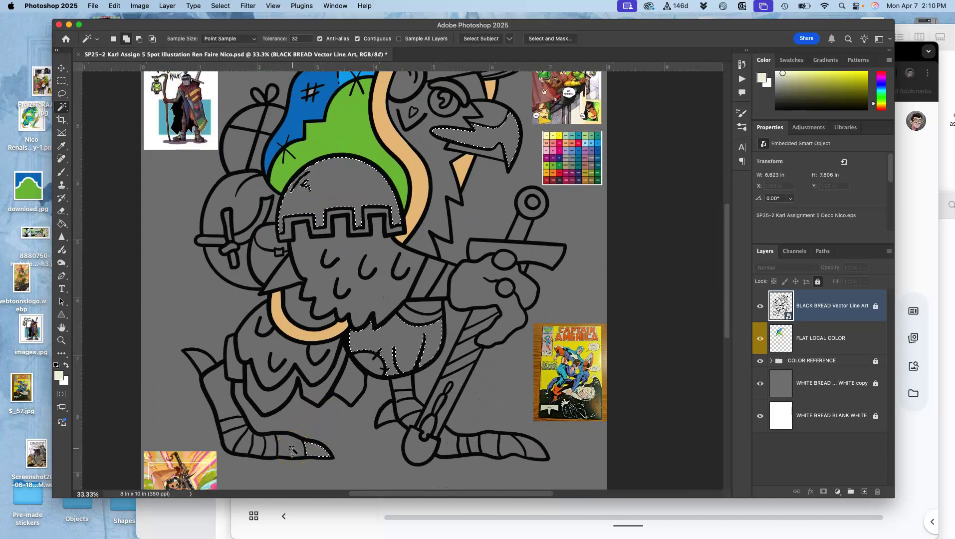
scroll(294, 452, "up", 4)
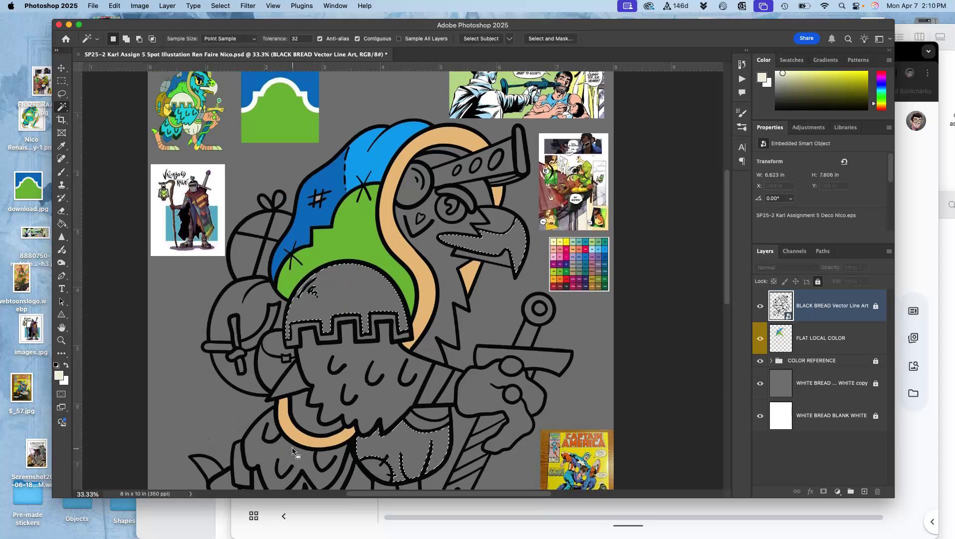
scroll(294, 452, "down", 4)
left_click(514, 466, "shift")
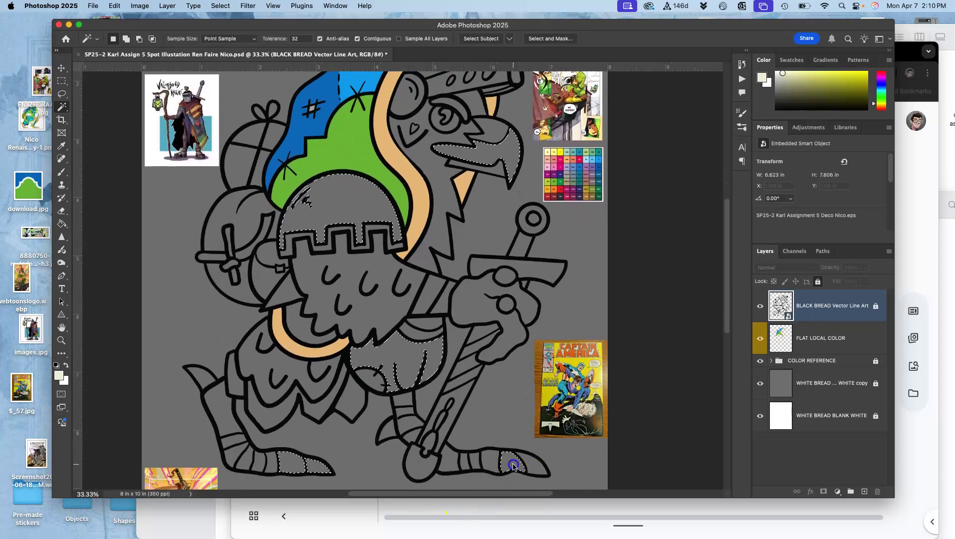
scroll(439, 406, "up", 6)
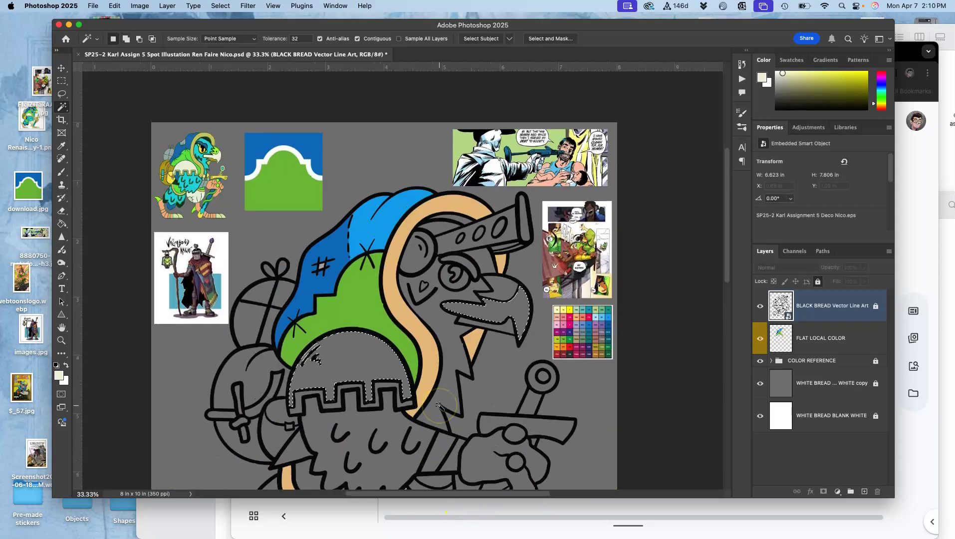
Step: Add the ring of the sword's pommel to the selection and check the character for other off-white areas
left_click(539, 369, "shift")
left_click(538, 370, "shift")
scroll(488, 393, "down", 5)
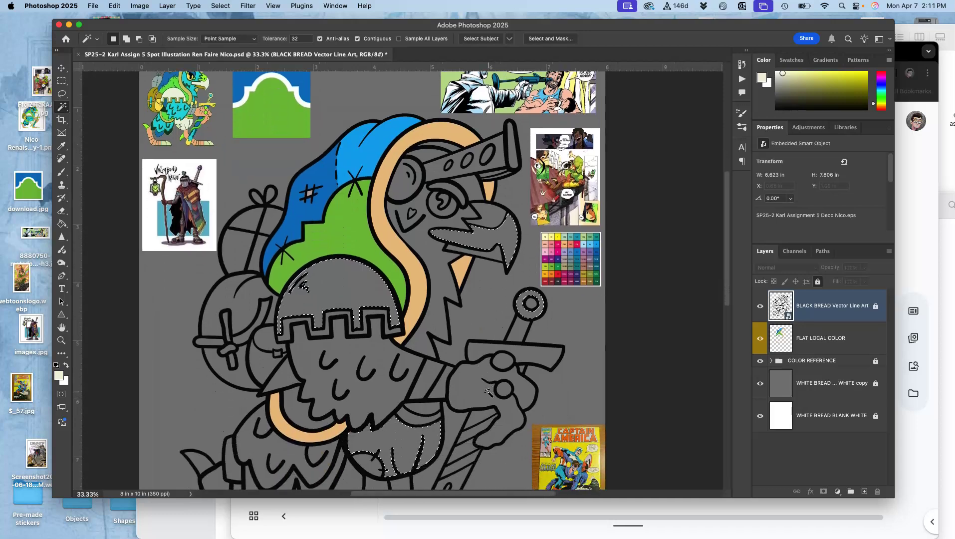
scroll(489, 393, "down", 4)
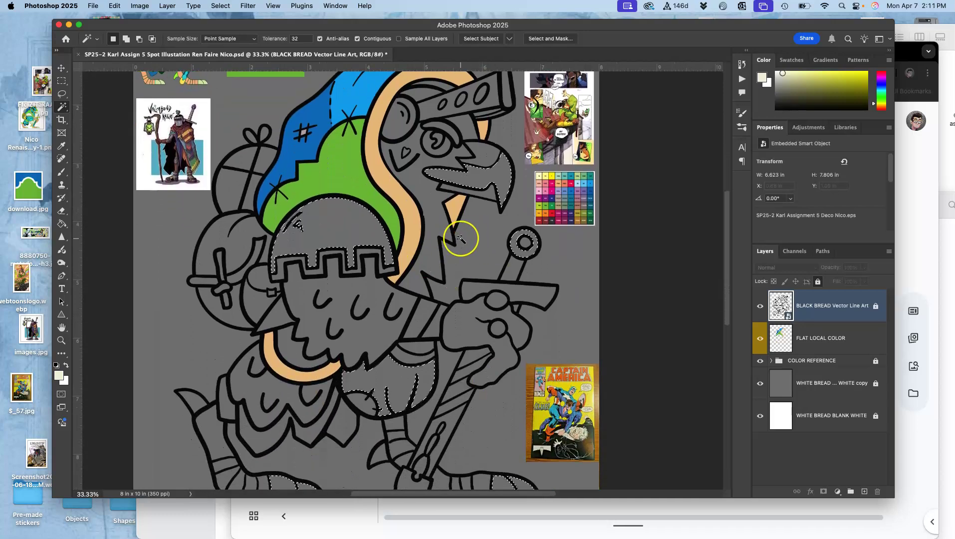
scroll(461, 239, "up", 7)
scroll(461, 239, "down", 6)
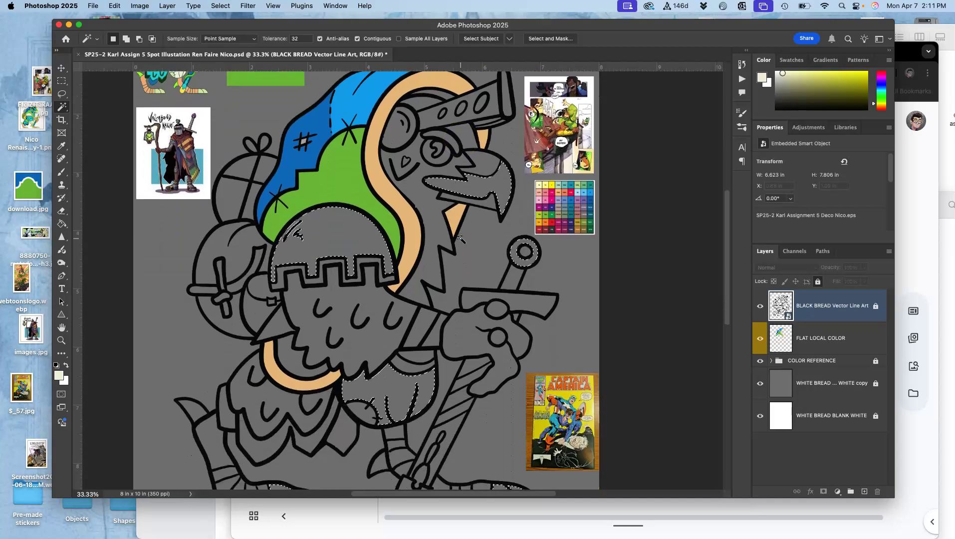
scroll(461, 239, "down", 1)
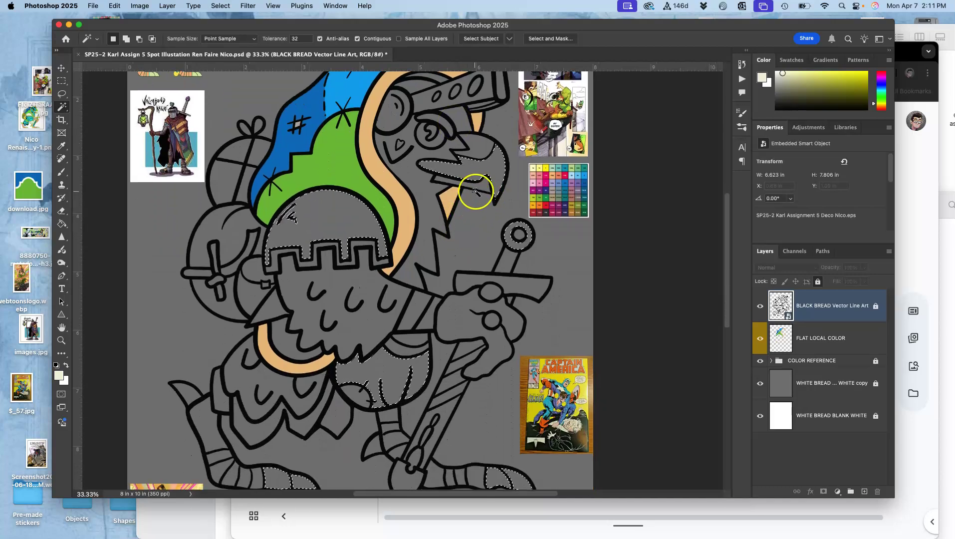
Step: On the FLAT LOCAL COLOR layer, with the line art and both background layers hidden, fill the selected regions with off-white
left_click(808, 338)
left_click(61, 225)
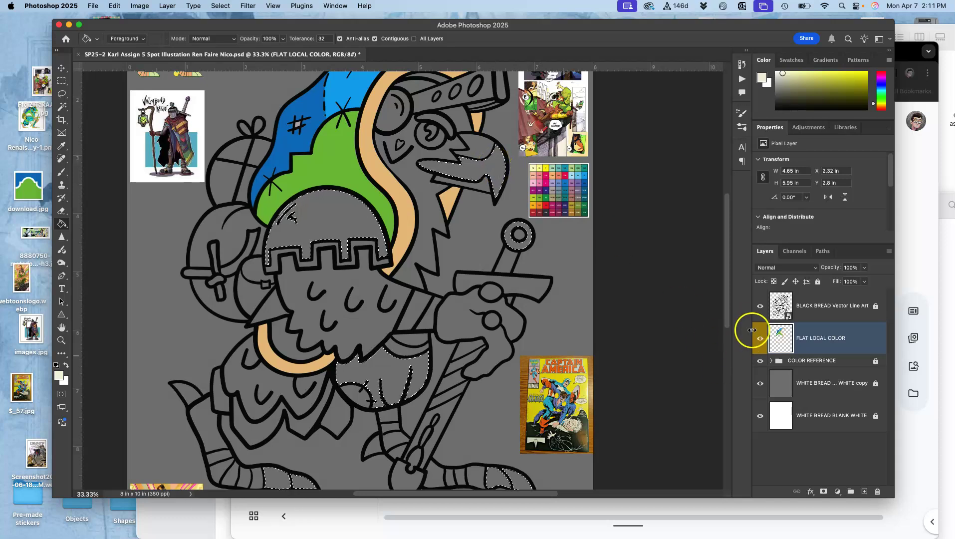
left_click(760, 306)
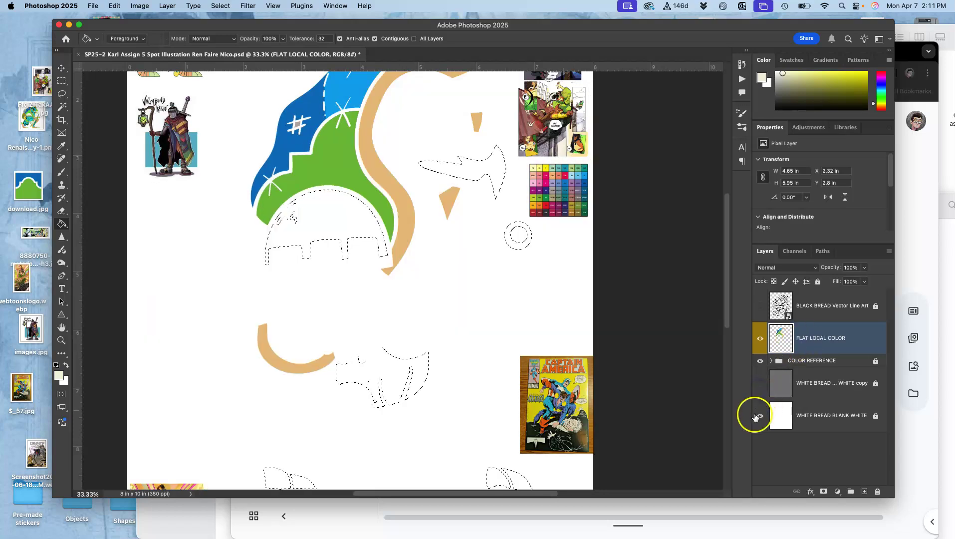
left_click(759, 415)
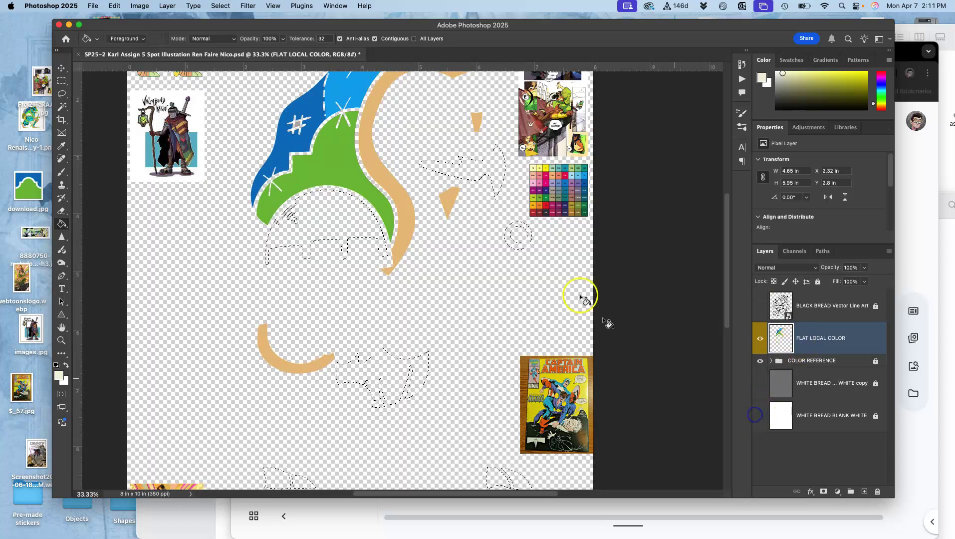
left_click(368, 228)
scroll(440, 360, "up", 3)
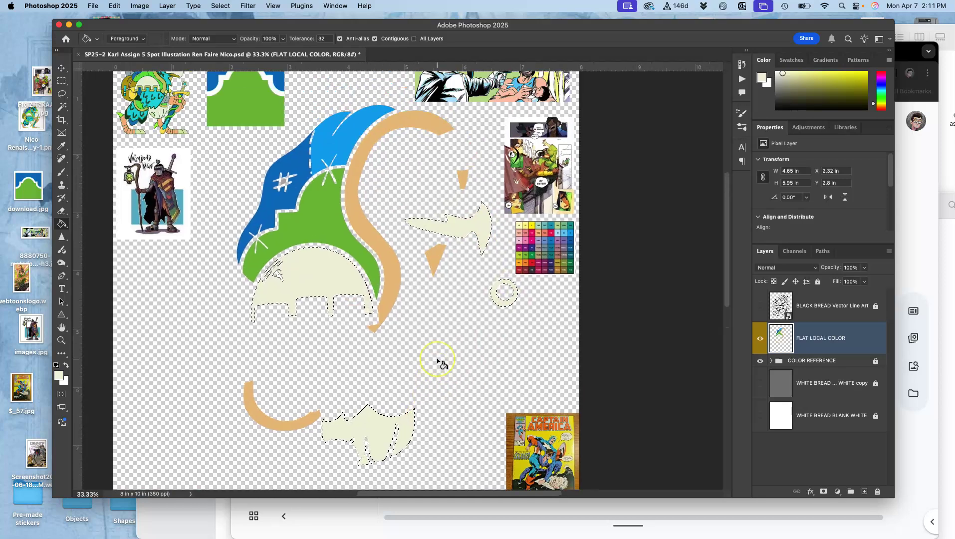
scroll(441, 363, "down", 5)
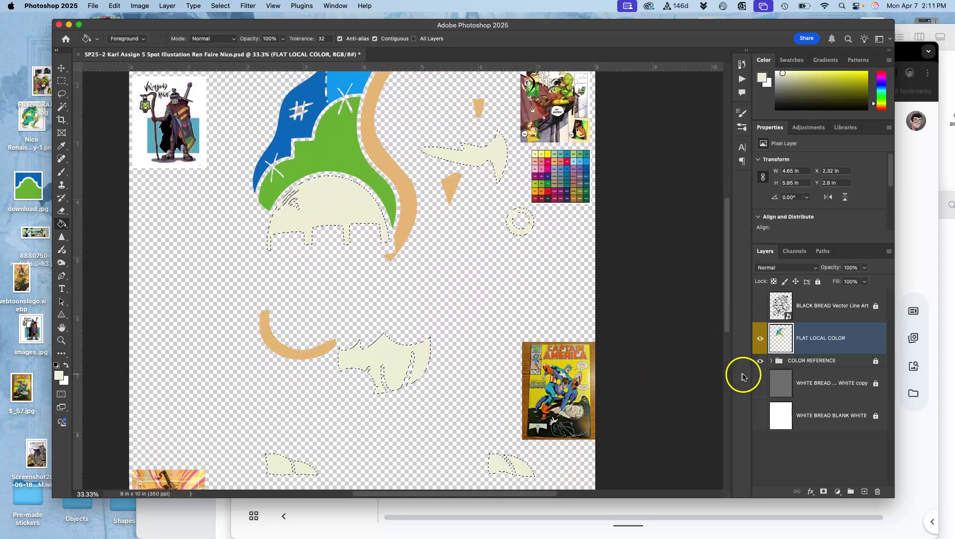
Step: Show both background layers and the line art again, clear the selection, and review the off-white areas
left_click(761, 383)
left_click(760, 416)
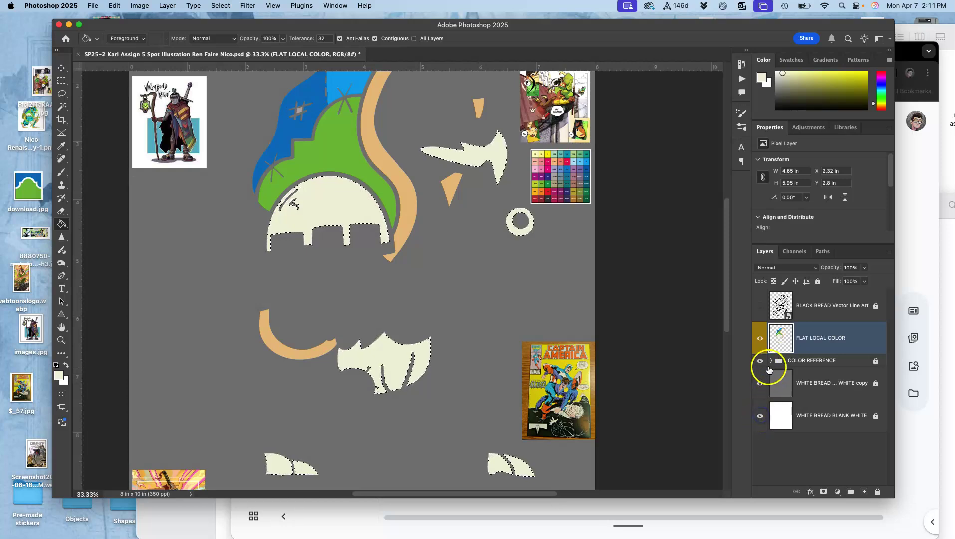
left_click(761, 305)
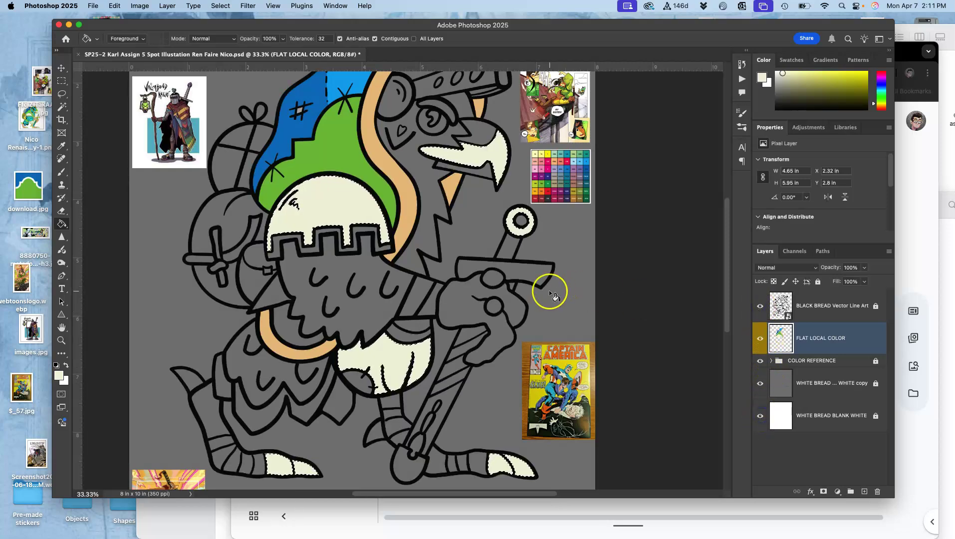
scroll(554, 296, "up", 2)
scroll(554, 296, "left", 1)
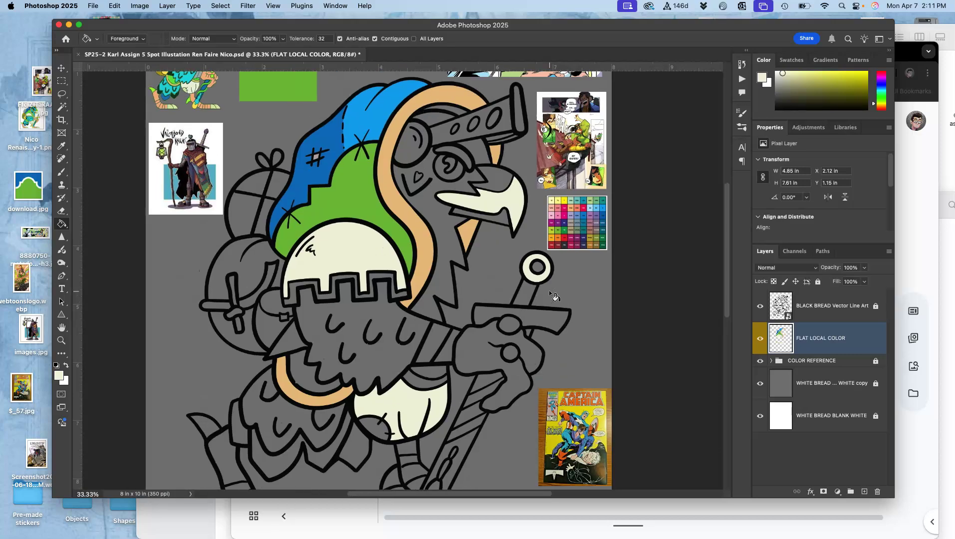
left_click(513, 195)
scroll(512, 193, "up", 1)
scroll(512, 194, "left", 1)
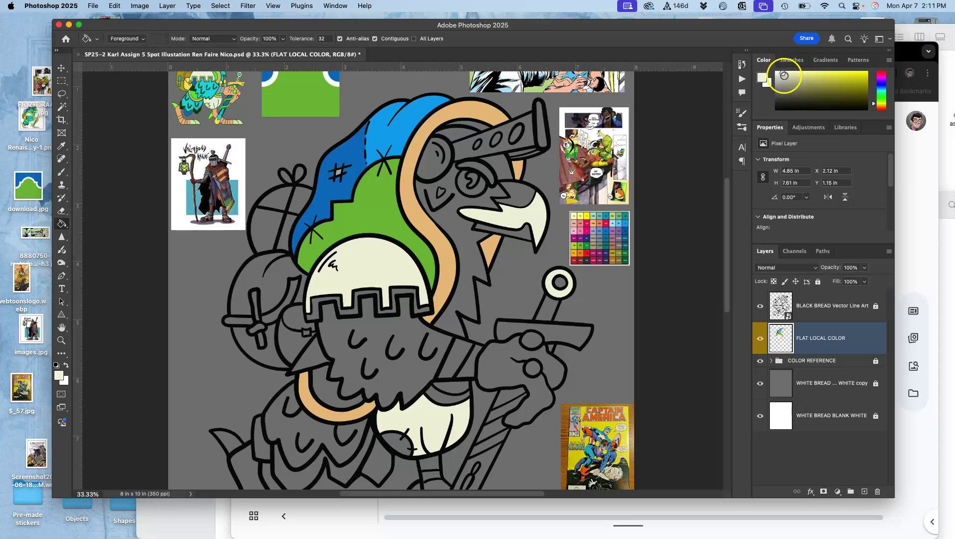
scroll(662, 178, "up", 2)
scroll(662, 178, "left", 1)
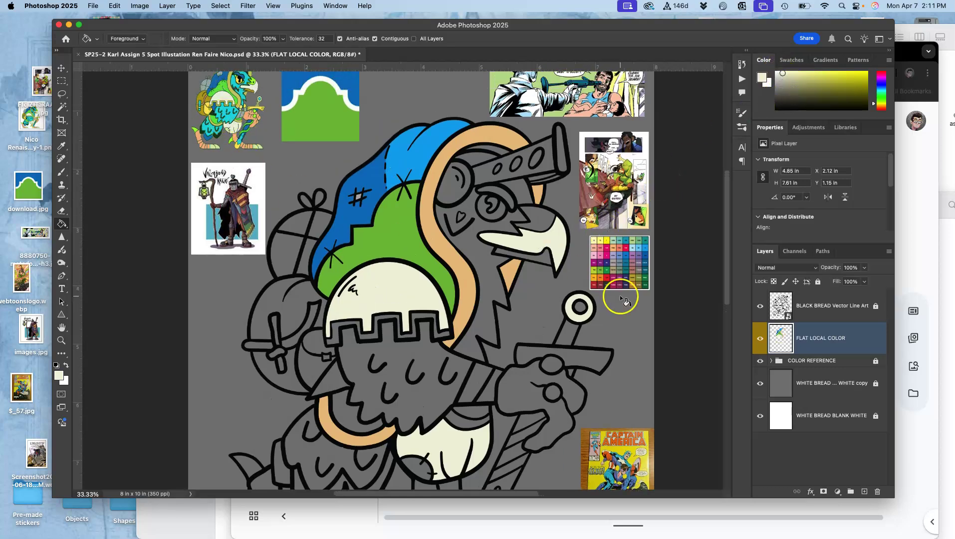
Step: Select the bird's eye and the small pouch behind the wing with the Magic Wand on the line art layer
left_click(816, 321)
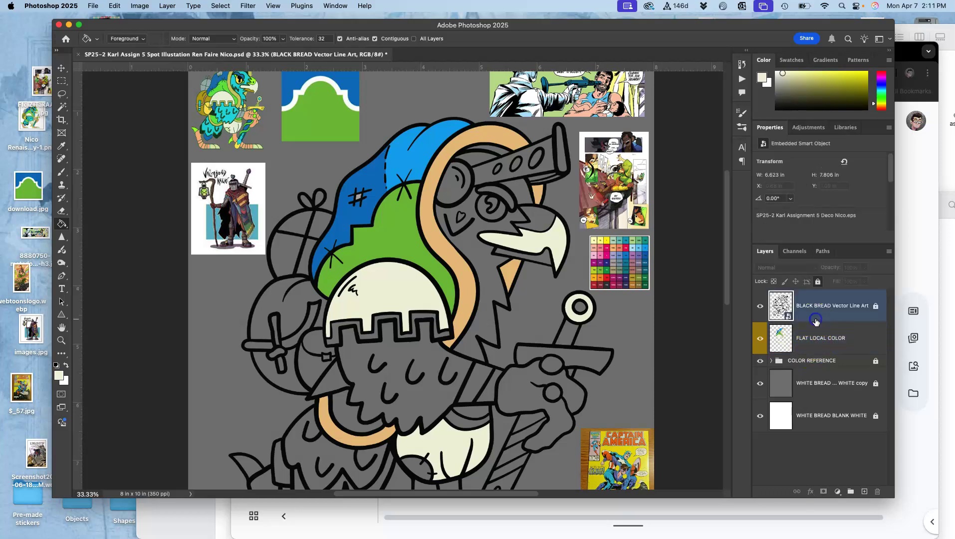
left_click(62, 108)
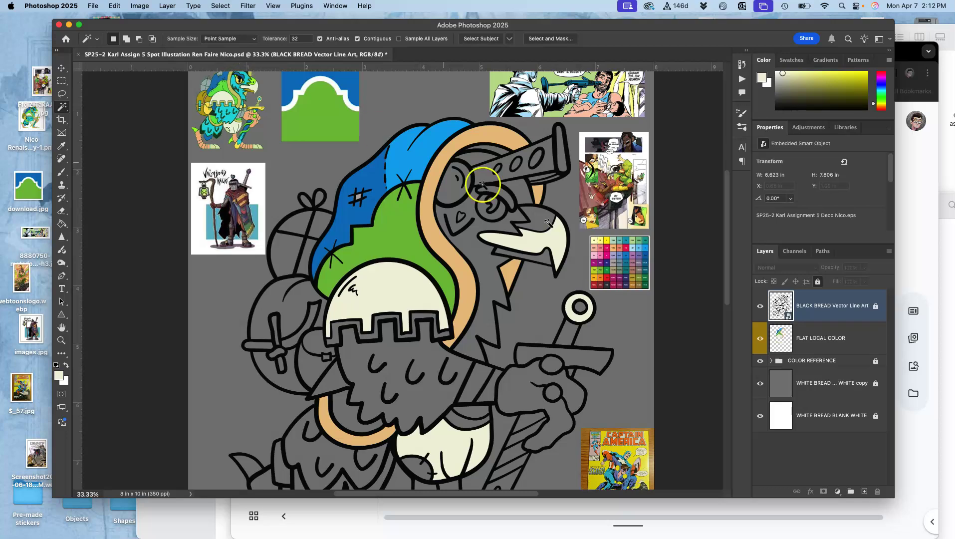
left_click(483, 210)
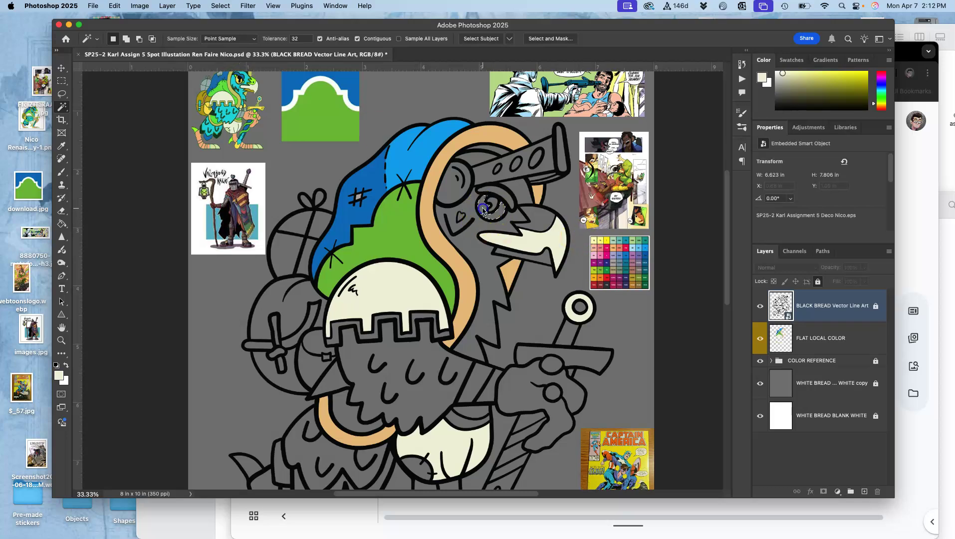
left_click(309, 372)
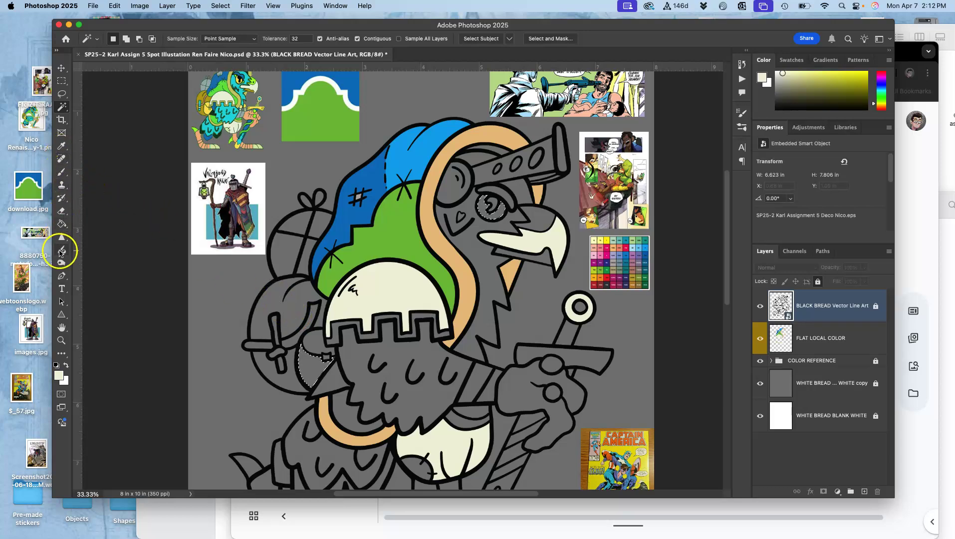
Step: Sample the golden yellow from the colored bird reference and fill the eye and pouch on the FLAT LOCAL COLOR layer
left_click(62, 224)
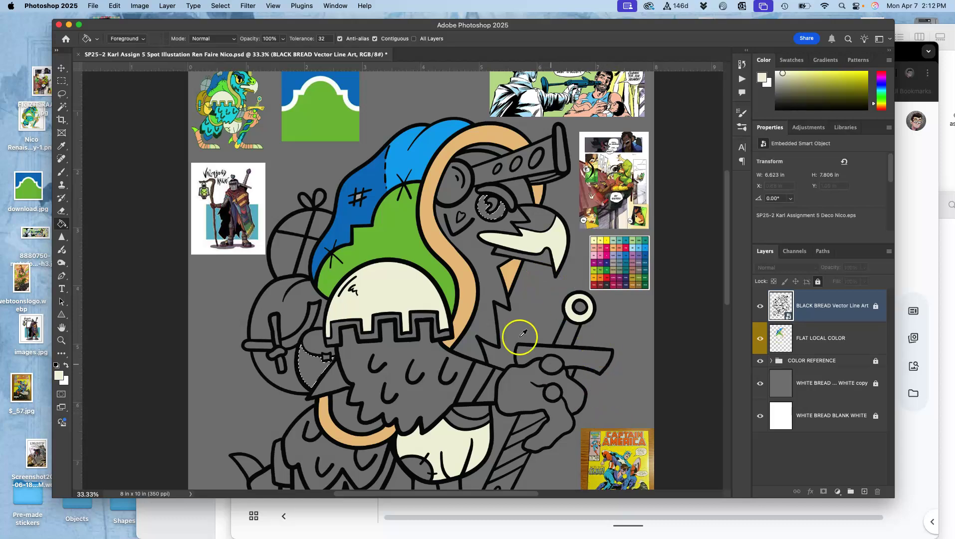
left_click(207, 110, "alt")
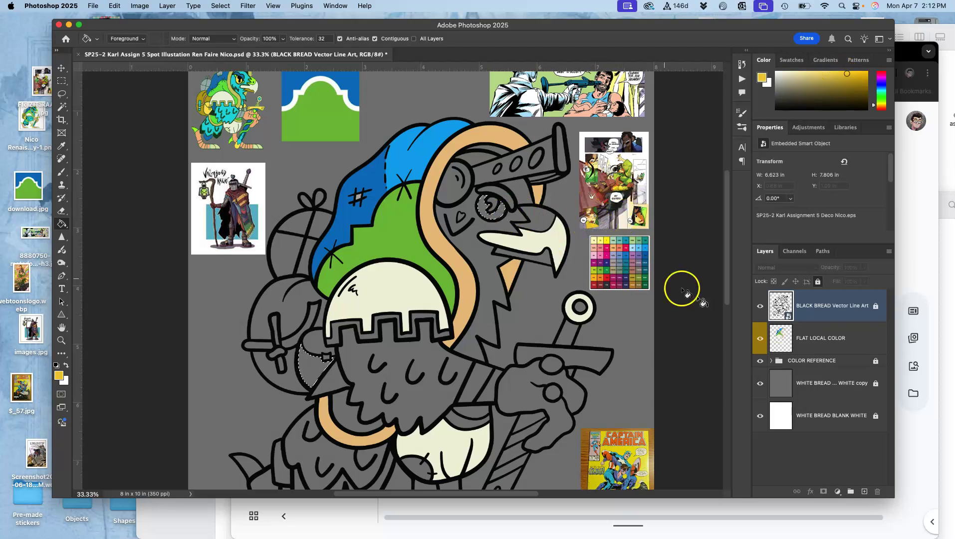
left_click(809, 344)
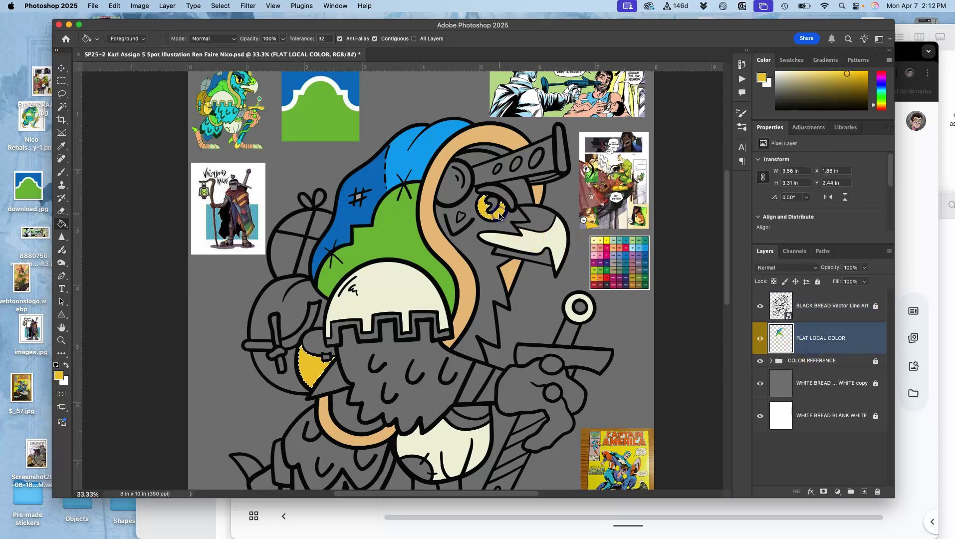
scroll(497, 301, "down", 3)
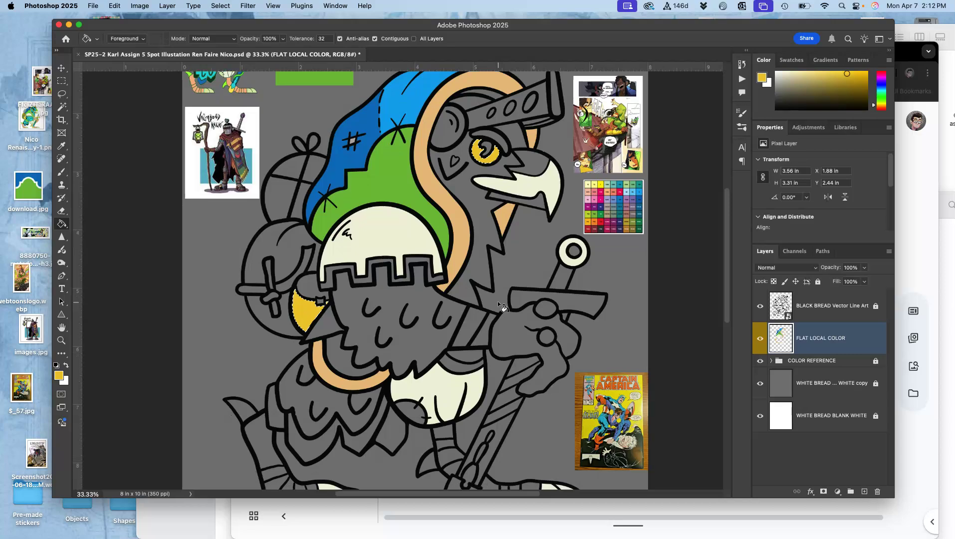
Step: Look over the colored bird reference and clear the selection around the golden yellow eye and pouch
scroll(498, 301, "up", 4)
left_click(439, 240)
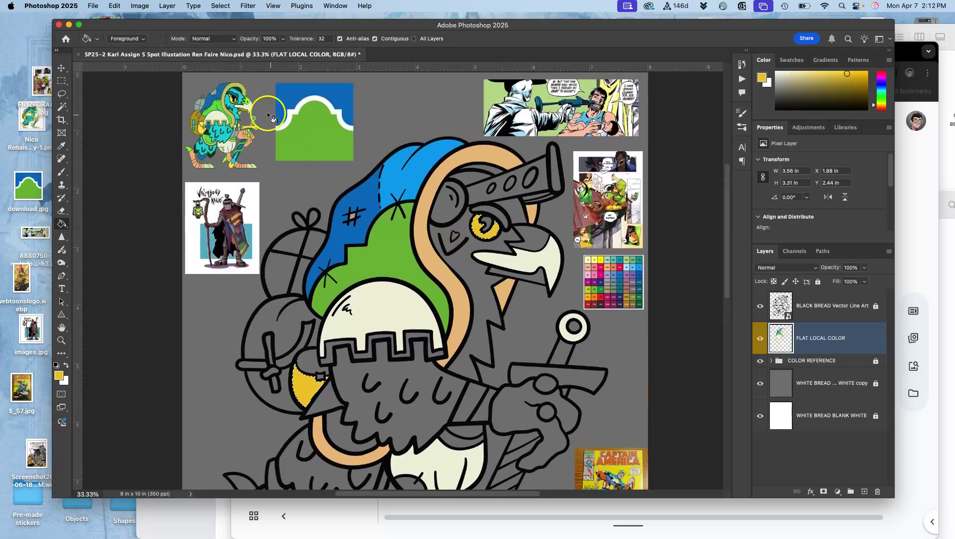
left_click(235, 96, "alt")
left_click(274, 126)
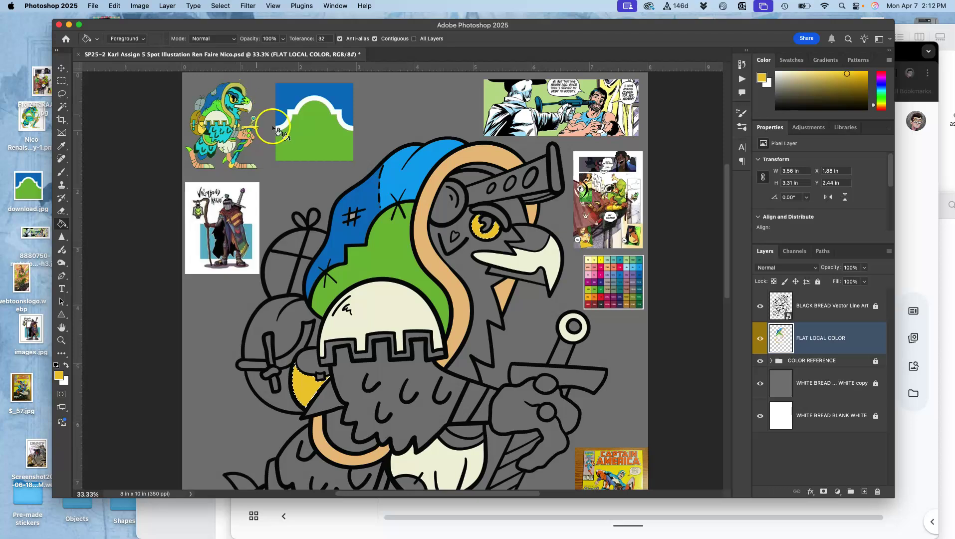
left_click(489, 227)
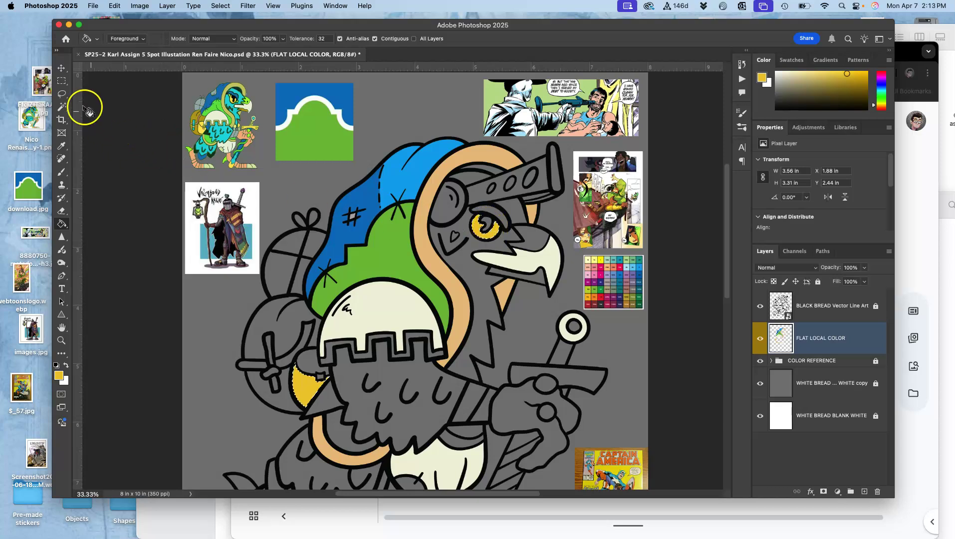
left_click(62, 94)
left_click(293, 200)
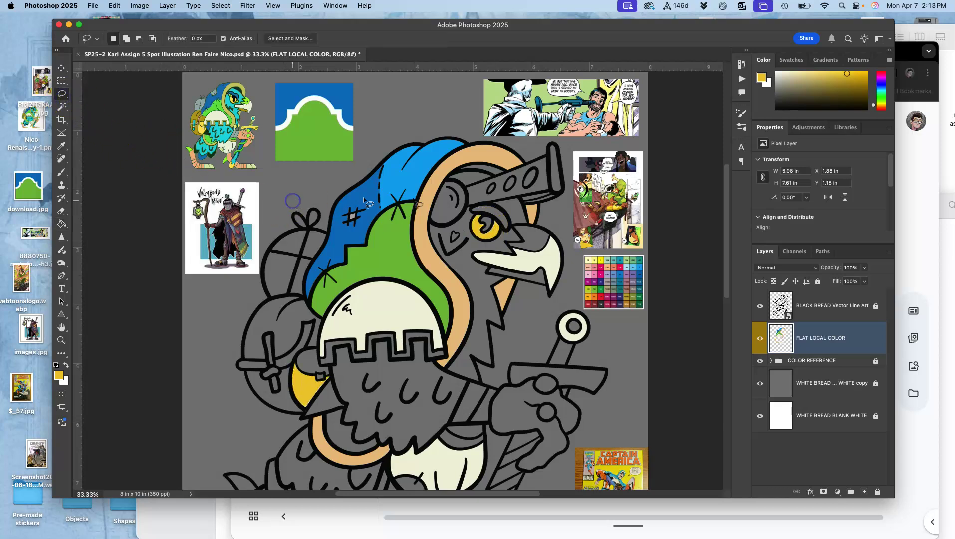
Step: Select the pupil on the line art layer, fill it with dark indigo from the color chart on FLAT LOCAL COLOR, and deselect
left_click(812, 305)
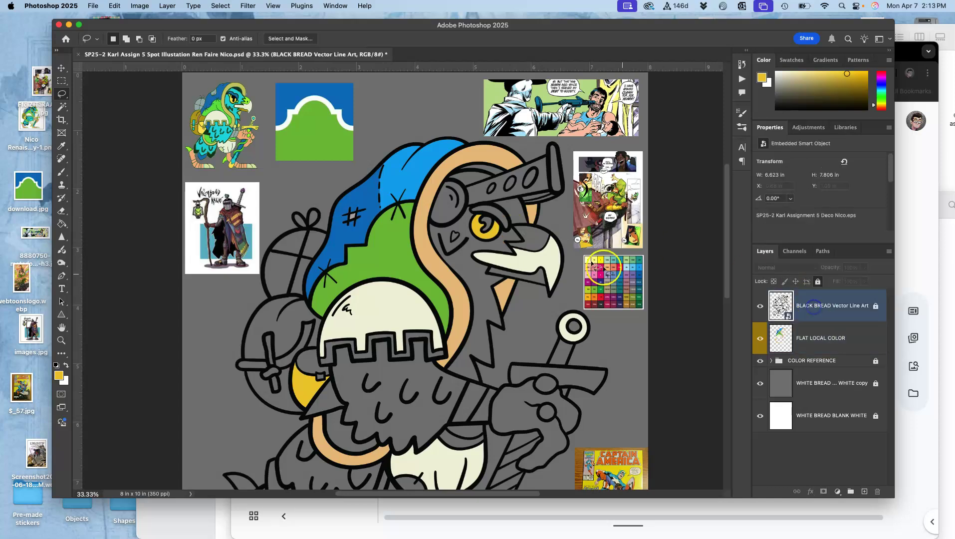
left_click(63, 107)
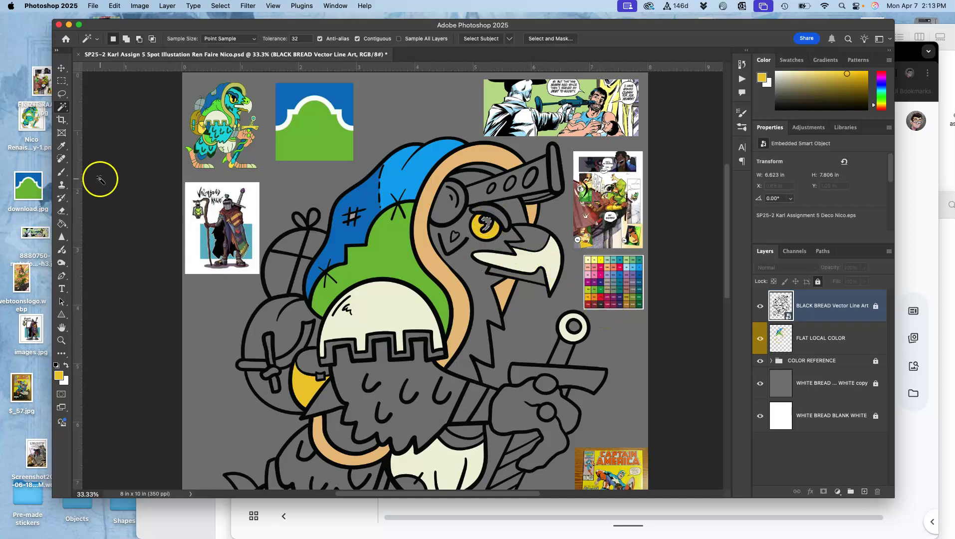
left_click(62, 224)
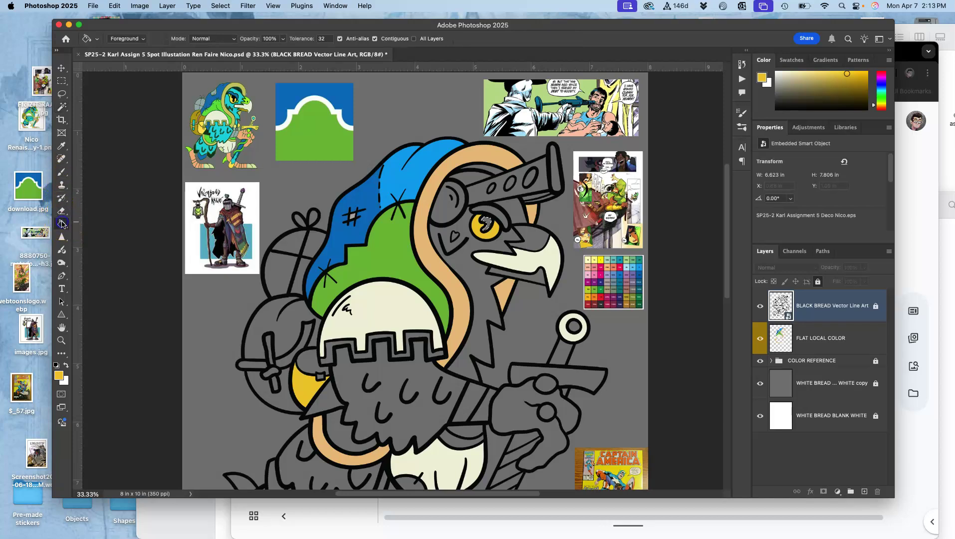
left_click(622, 298, "alt")
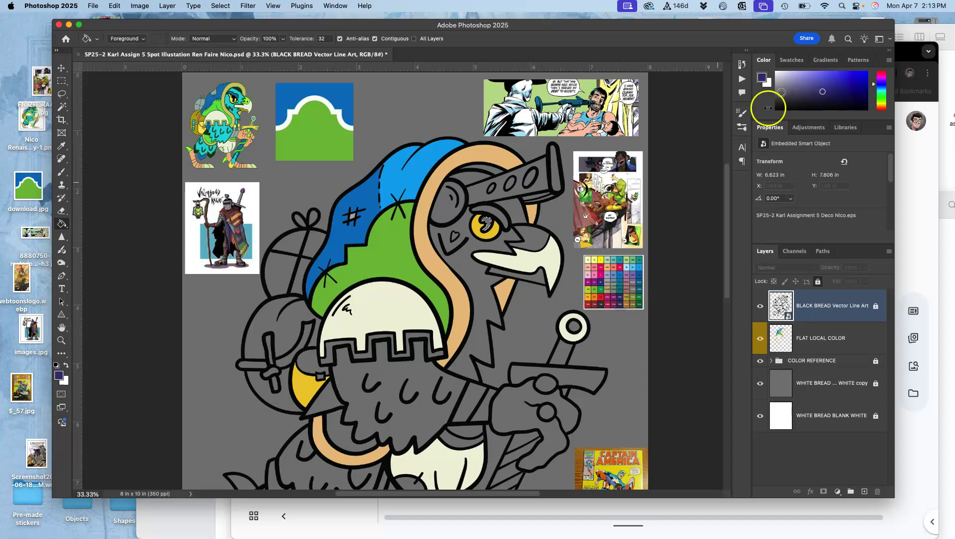
left_click(806, 329)
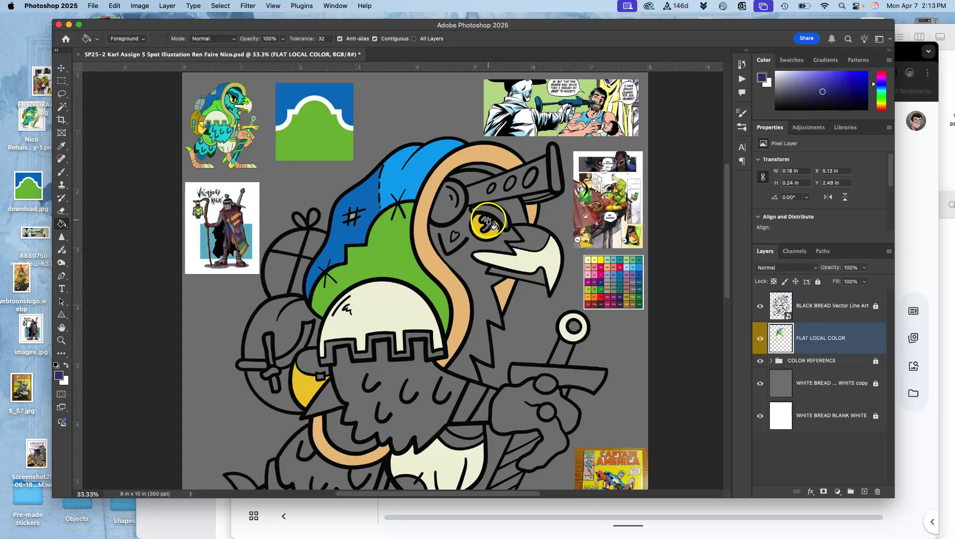
key("super+d")
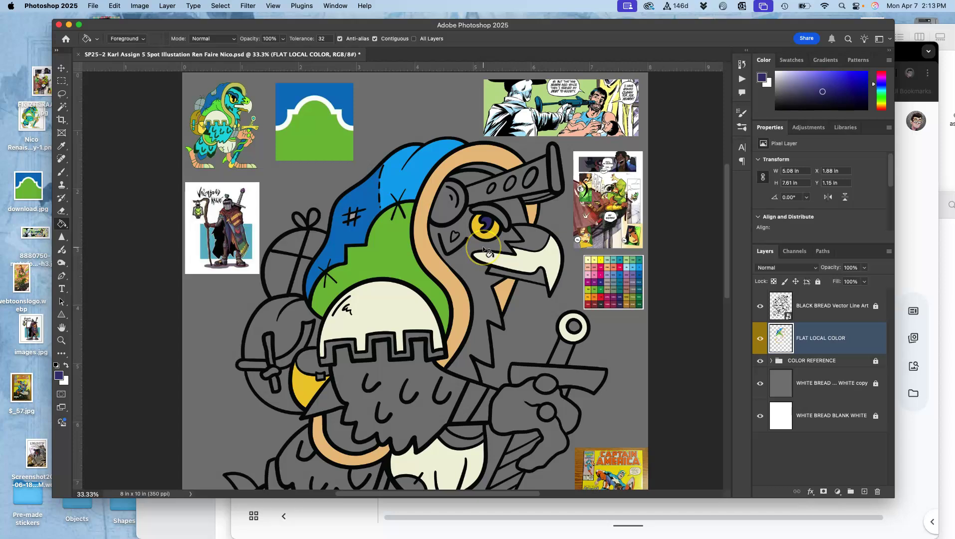
Step: Examine the filled pupil up close and check how the eye reads within the whole figure
key("super+equal")
key("super+equal")
key("super+equal")
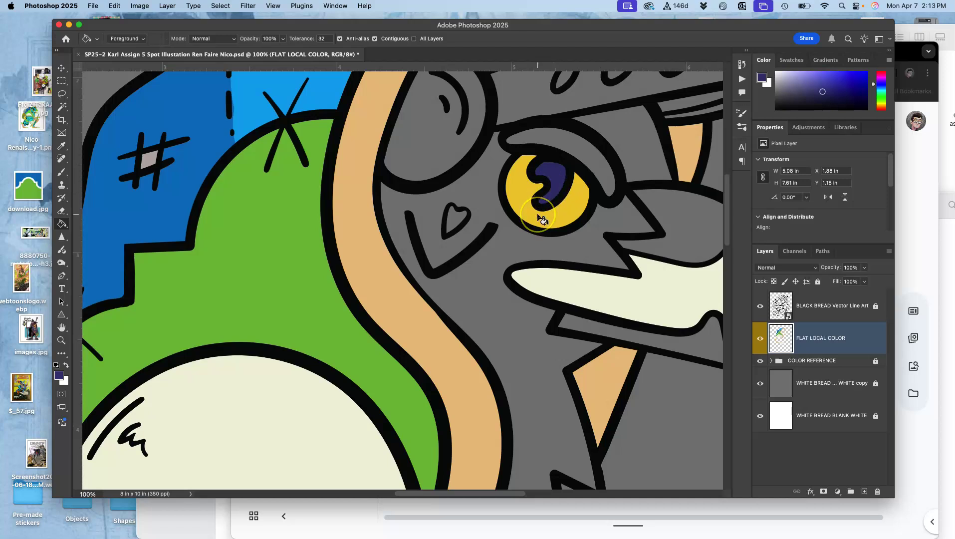
key("super+minus")
key("super+minus")
key("super+minus")
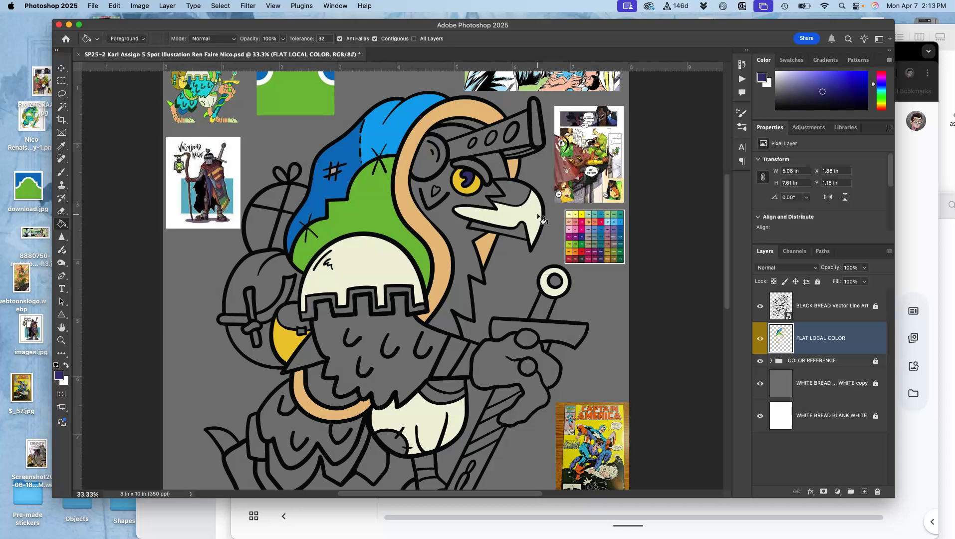
scroll(542, 220, "down", 3)
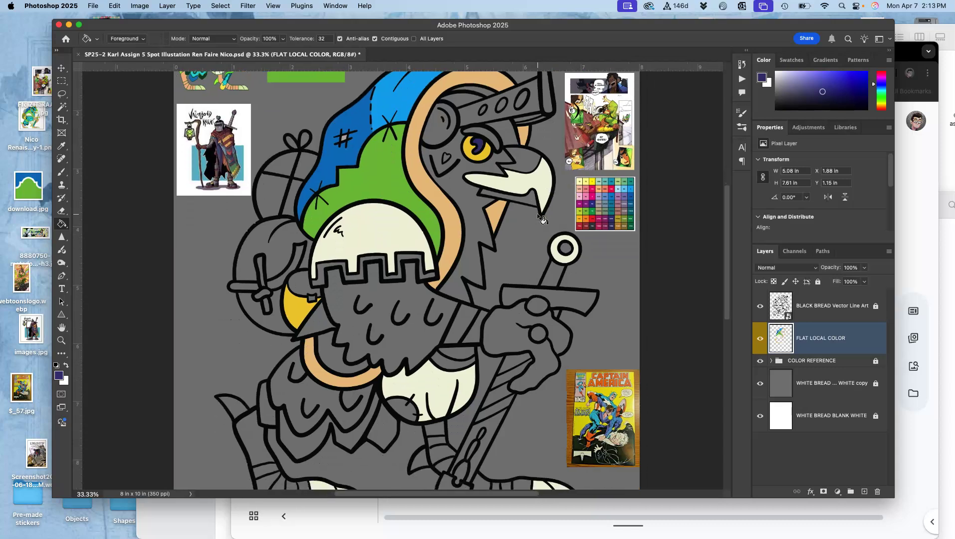
scroll(543, 220, "up", 3)
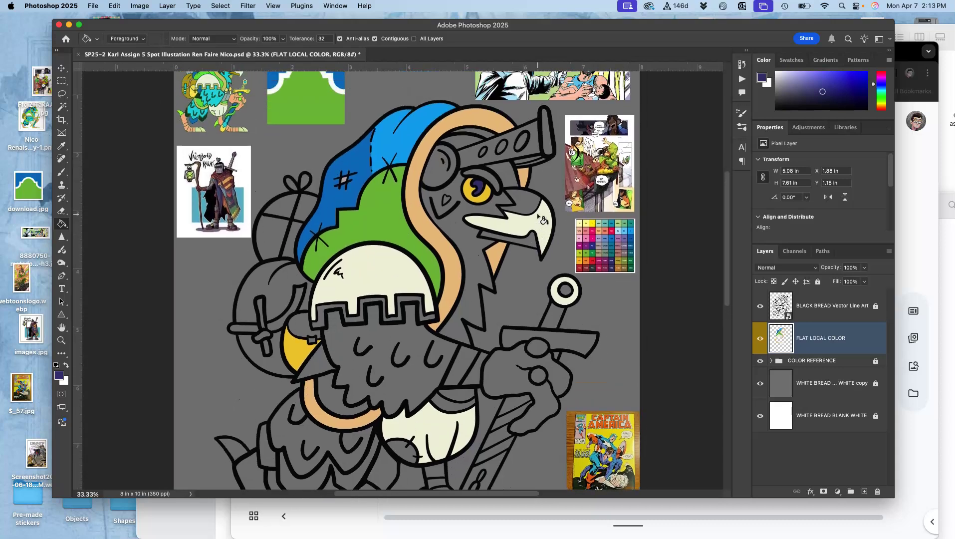
key("super+minus")
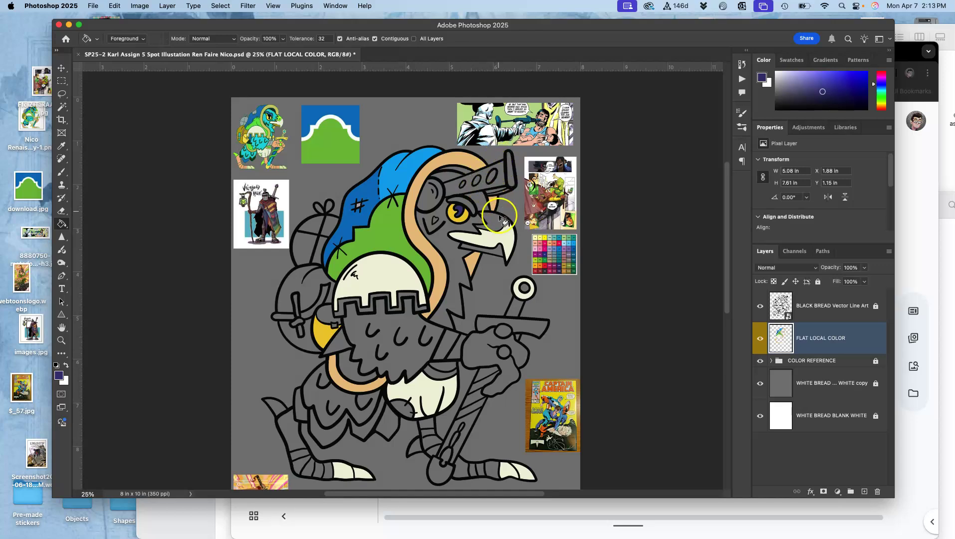
Step: On the line art layer, select the helmet's perforated visor, its front rim and lower edge, and the round side piece with the Magic Wand
left_click(810, 320)
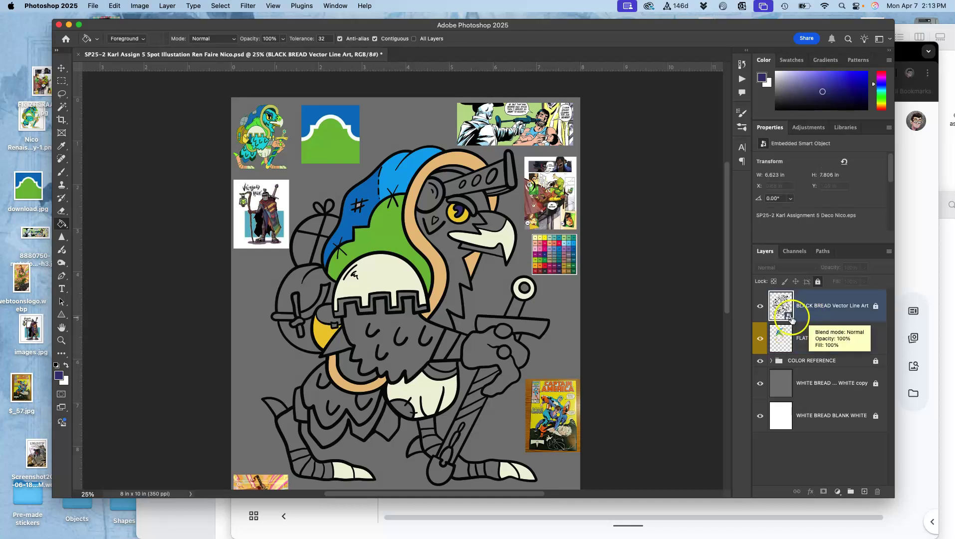
left_click(60, 107)
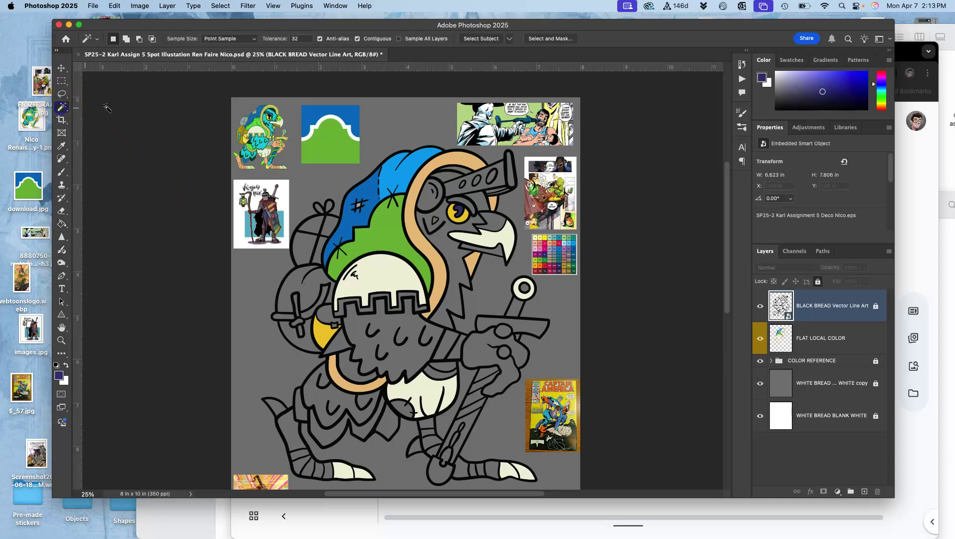
left_click(430, 204, "alt")
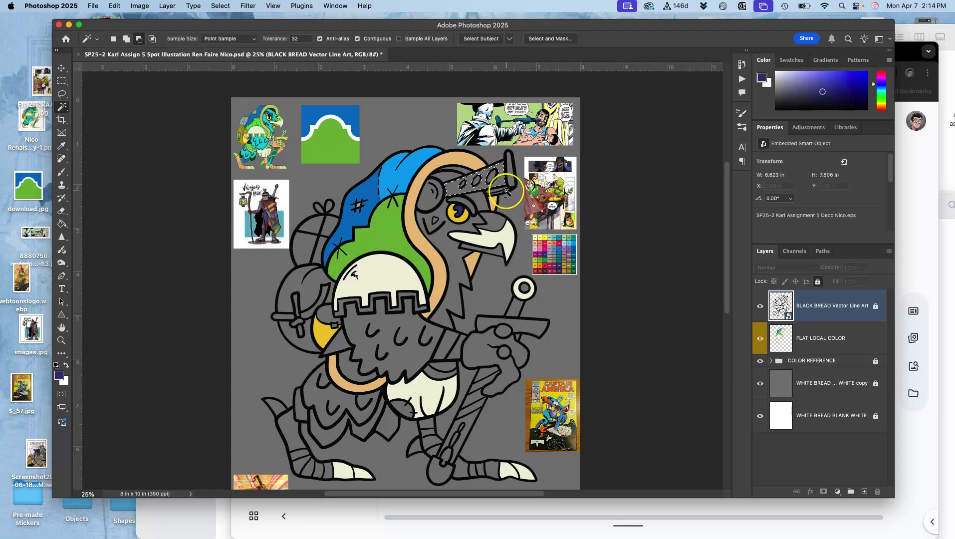
scroll(505, 192, "up", 5)
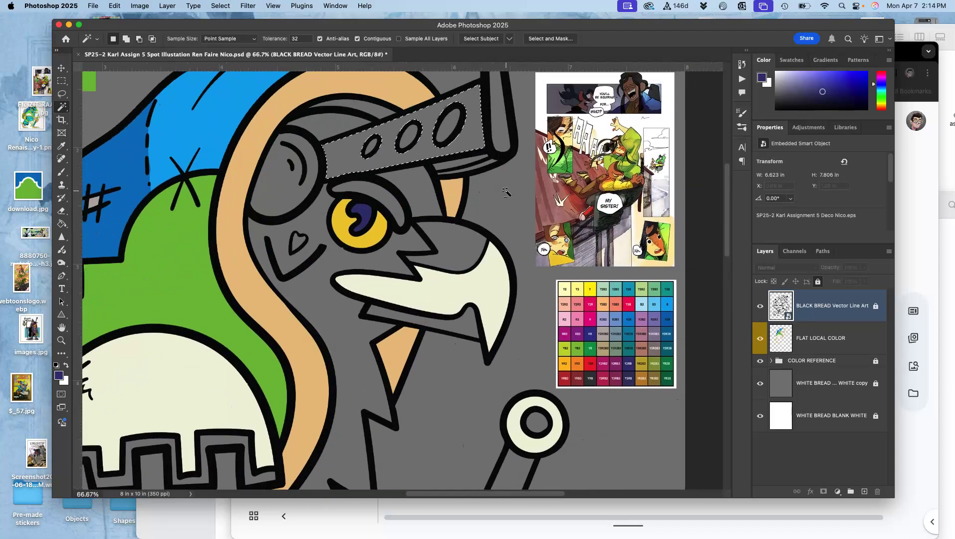
left_click(492, 167, "shift")
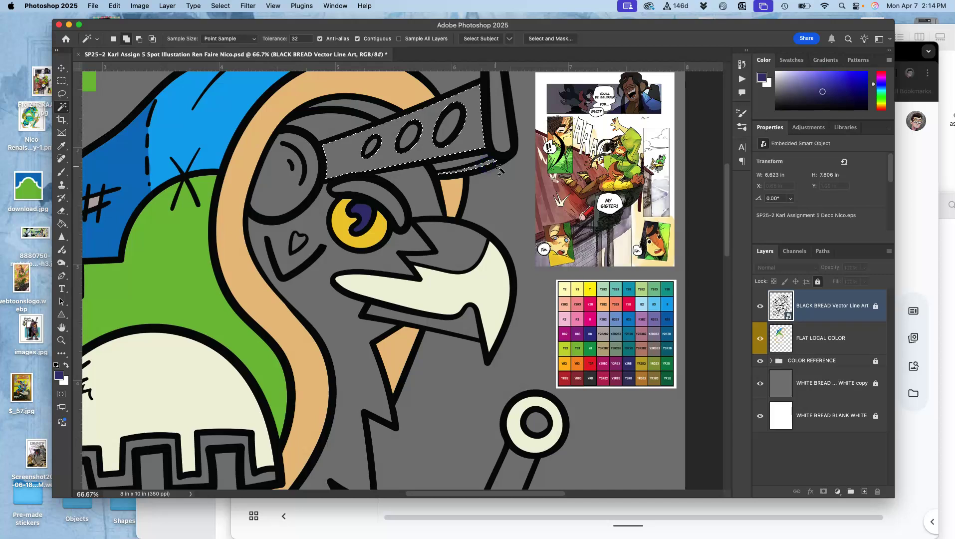
scroll(485, 185, "up", 2)
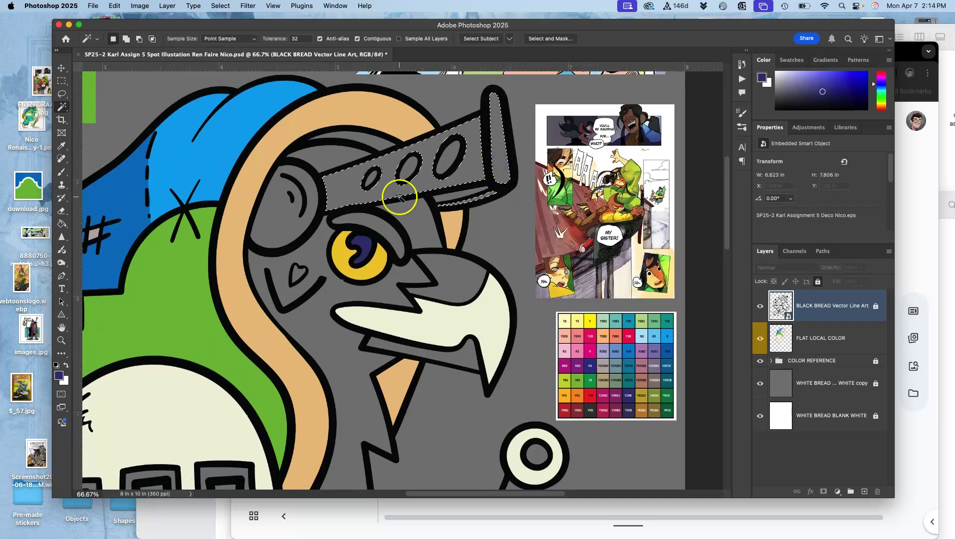
left_click(277, 220, "shift")
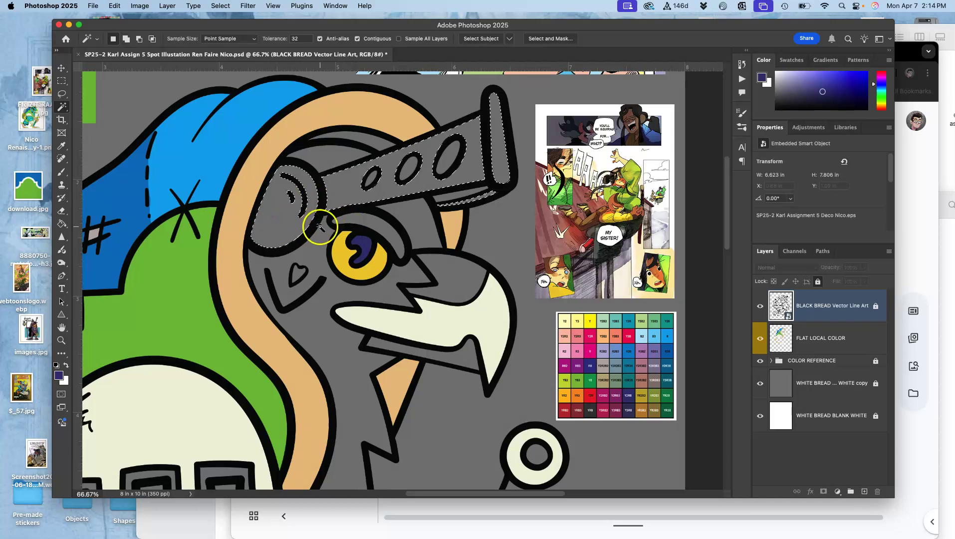
scroll(320, 228, "left", 3)
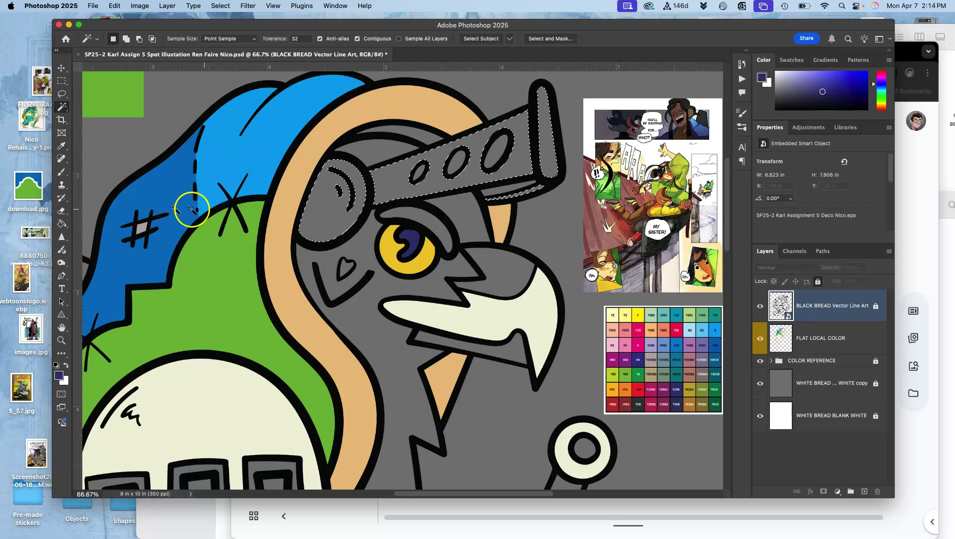
Step: Sample a light purplish gray from the references, fill the selected helmet parts on the FLAT LOCAL COLOR layer, and deselect
left_click(61, 225)
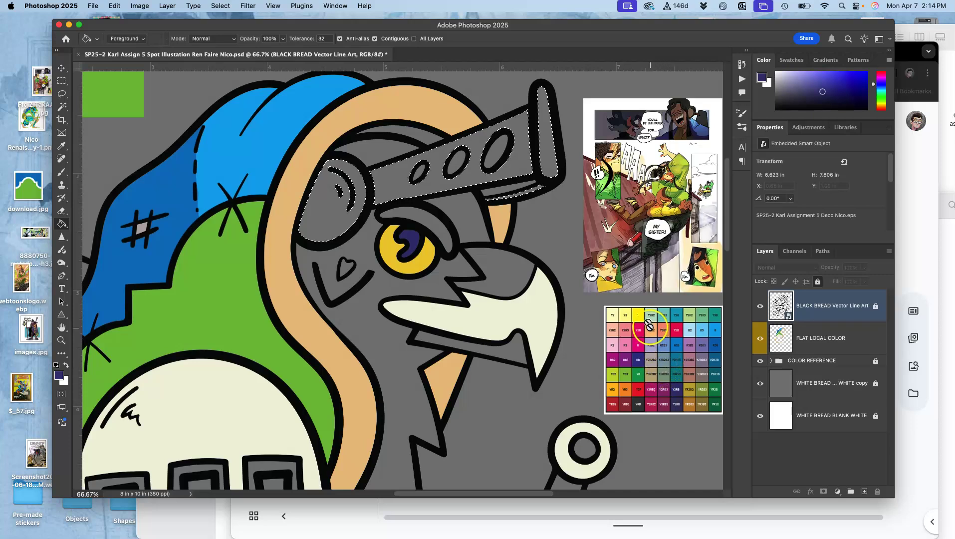
left_click(637, 281, "alt")
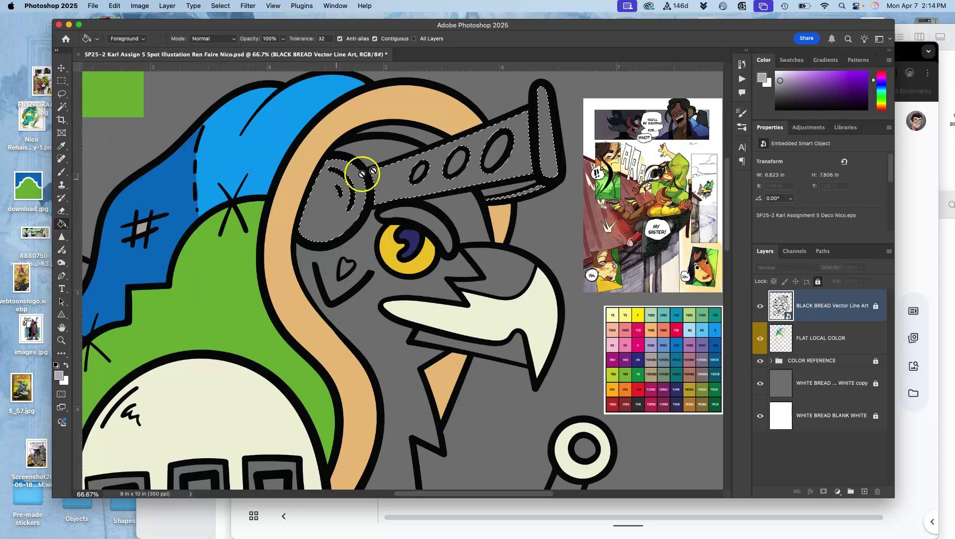
left_click(811, 341)
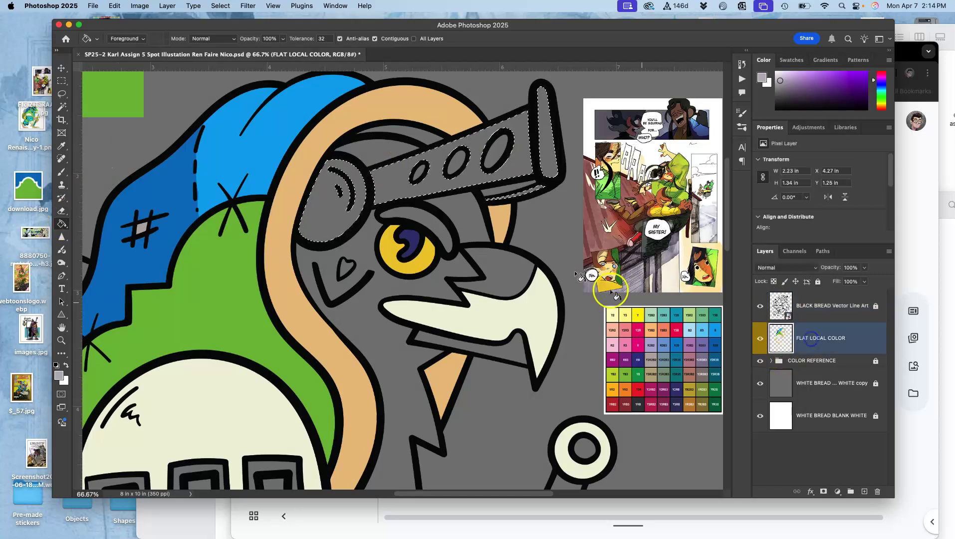
left_click(517, 164)
key("super+d")
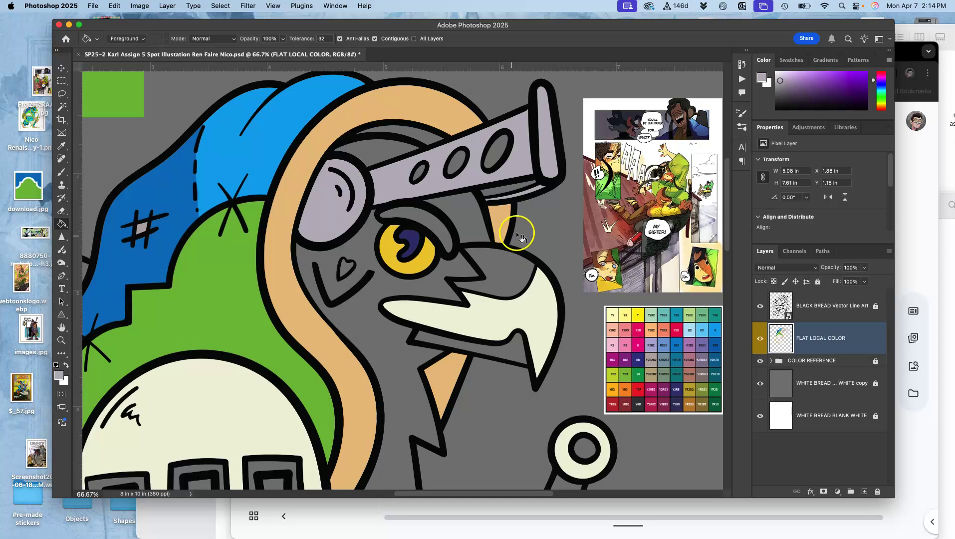
Step: On the line art layer, select the three visor holes, the visor's narrow underside, and the gap above the visor with the Magic Wand
left_click(818, 314)
left_click(61, 108)
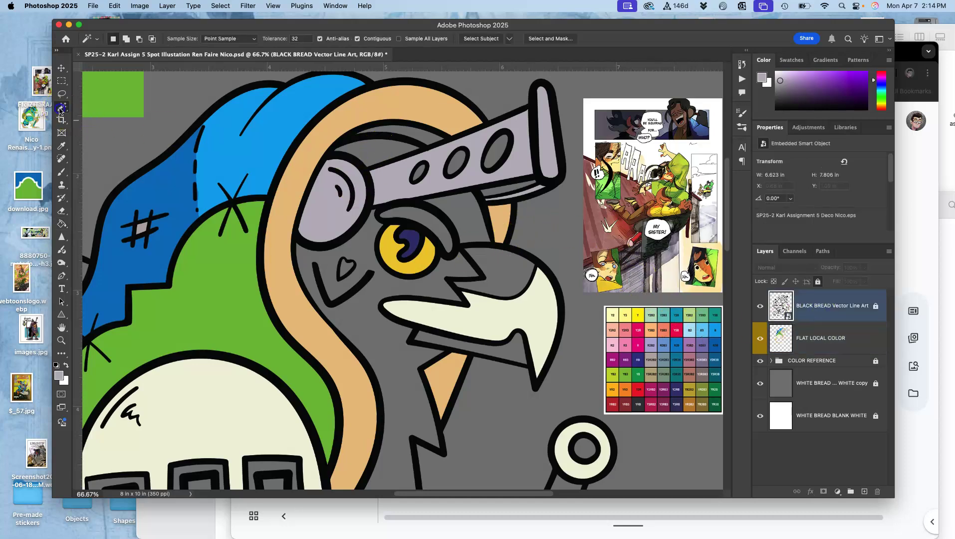
left_click(421, 172, "shift")
left_click(457, 162, "shift")
left_click(490, 159, "shift")
left_click(504, 205, "shift")
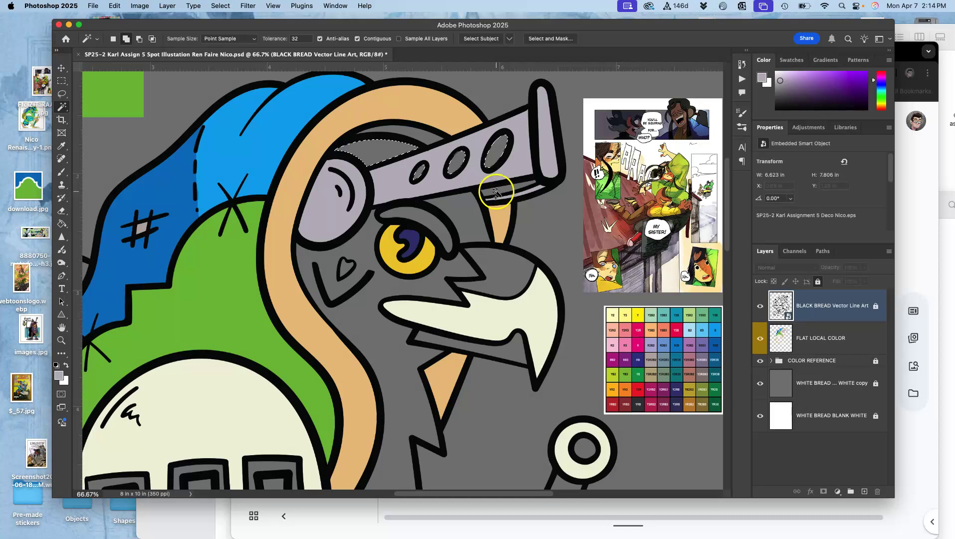
left_click(512, 188, "shift")
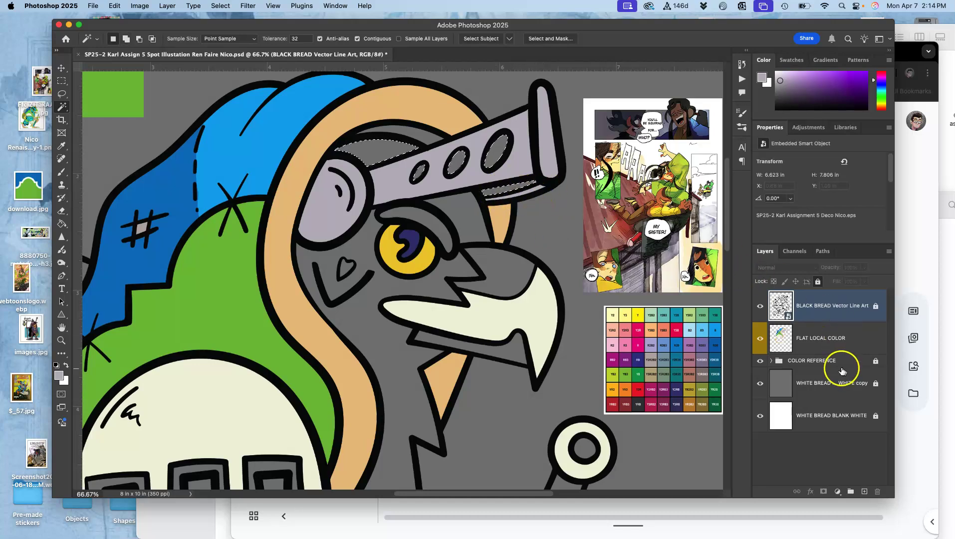
Step: Fill the selected visor openings with a muted purple from the color chart on the FLAT LOCAL COLOR layer, hiding the line art
left_click(832, 347)
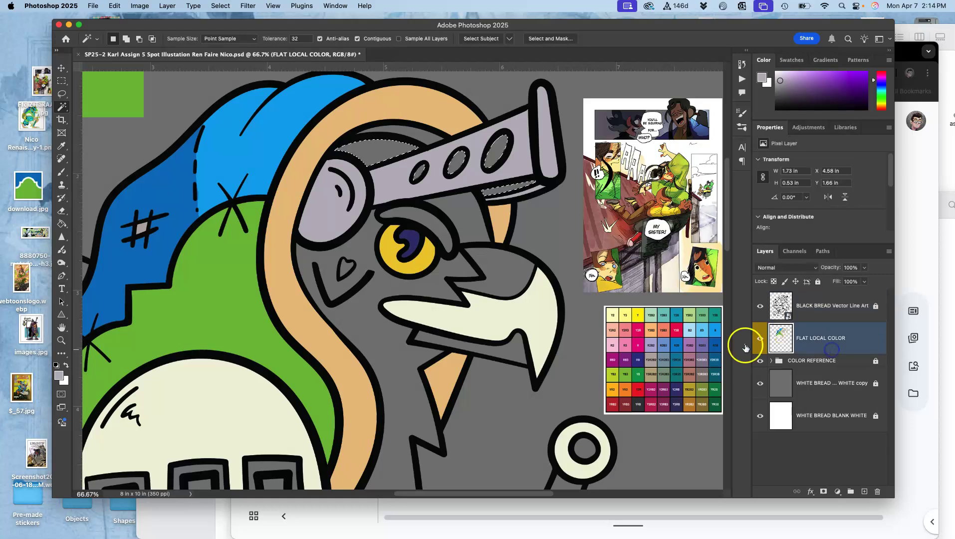
left_click(61, 223)
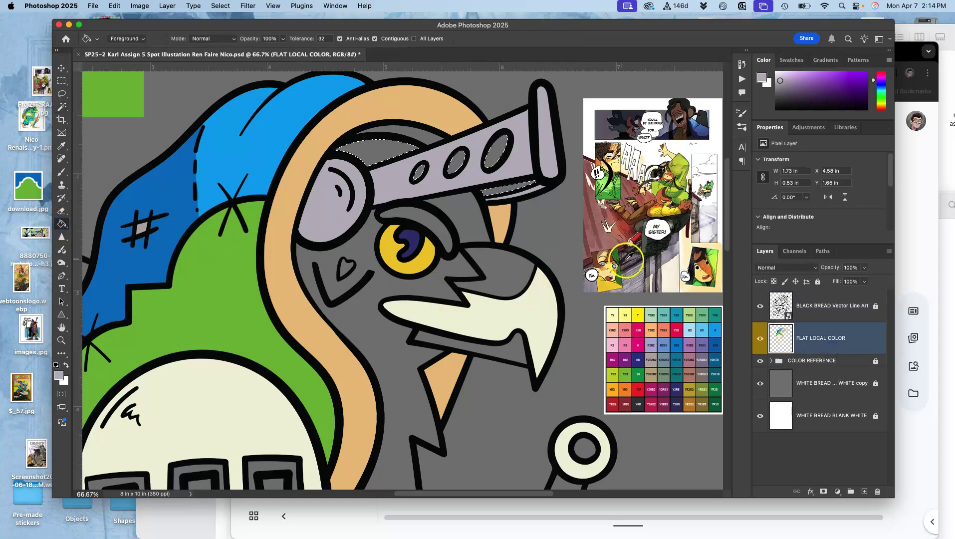
left_click(676, 239, "alt")
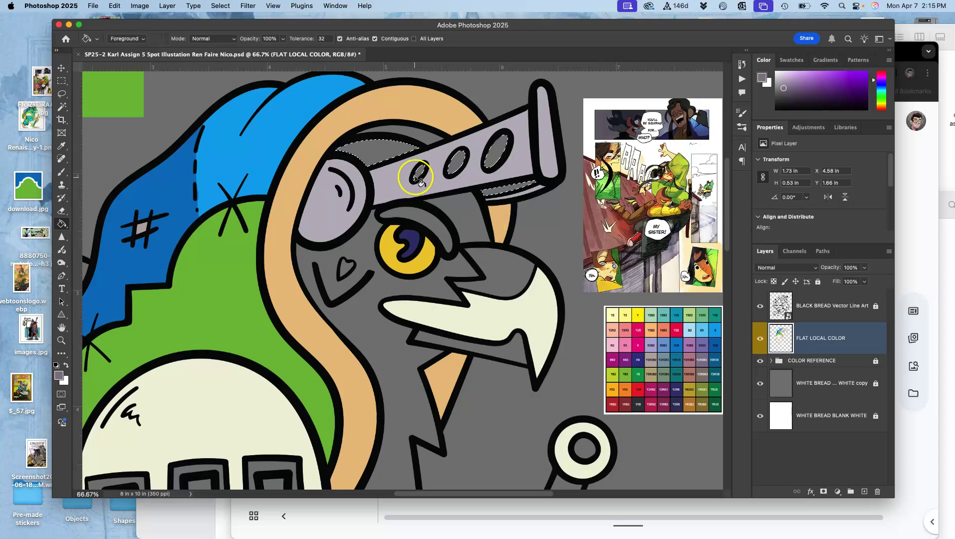
left_click(703, 342, "alt")
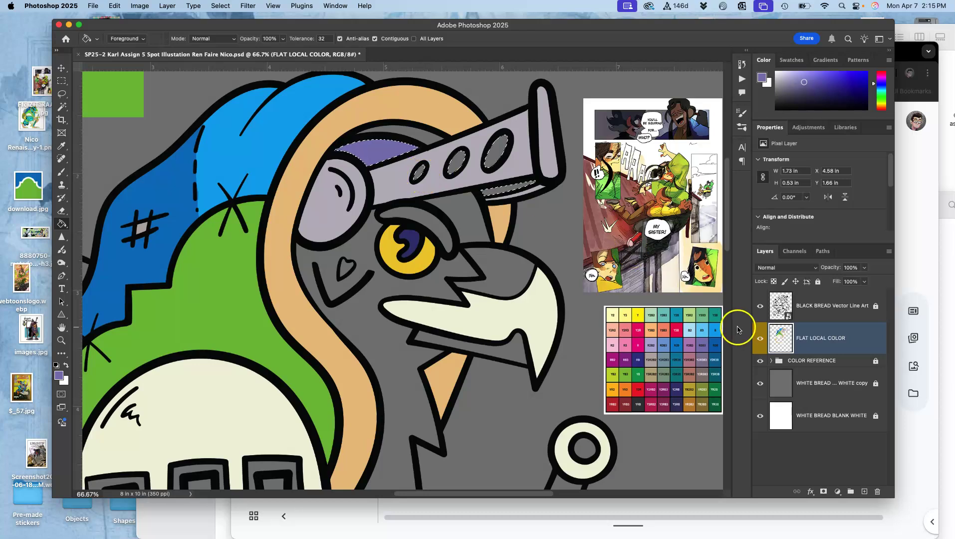
left_click(760, 308)
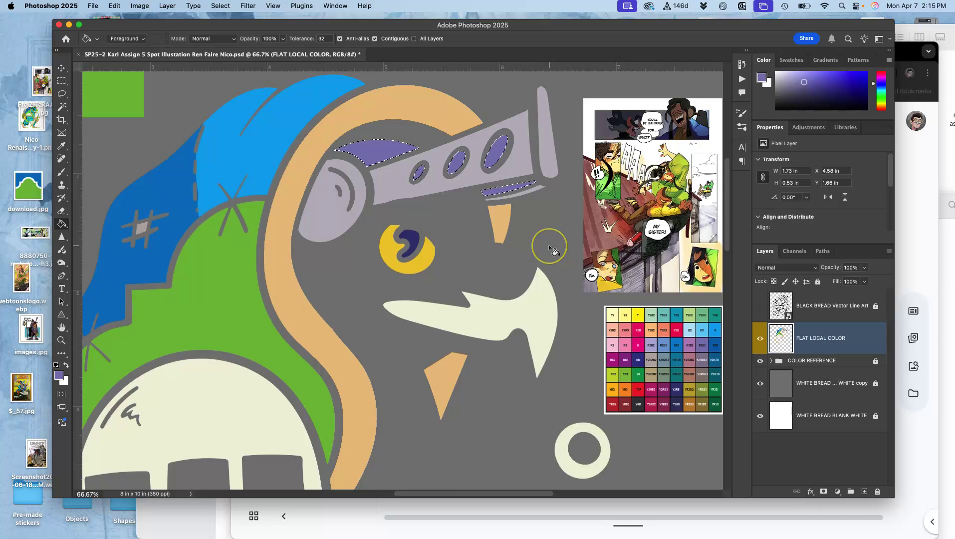
Step: Deselect the visor openings, check the flat colors against white by toggling the gray background, and show the line art again
key("super+d")
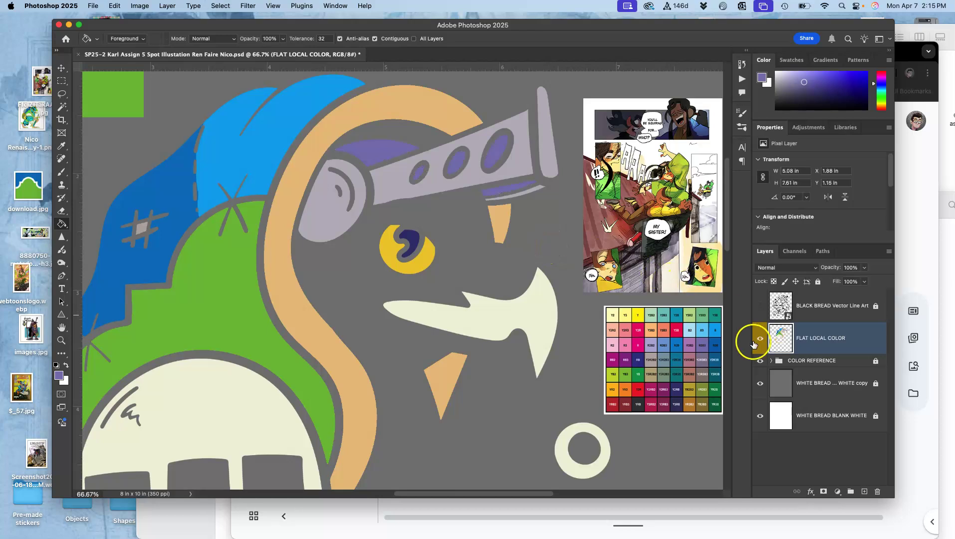
left_click(760, 383)
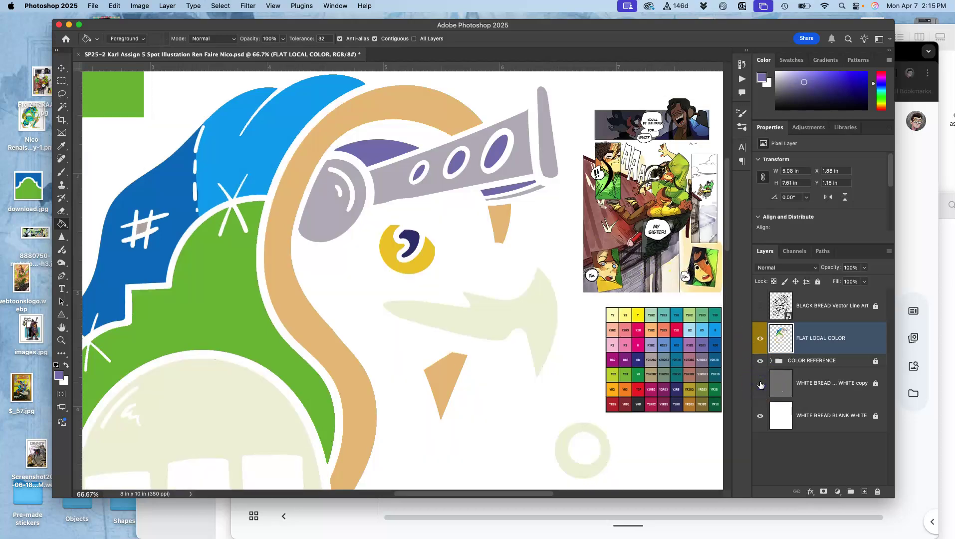
left_click(760, 383)
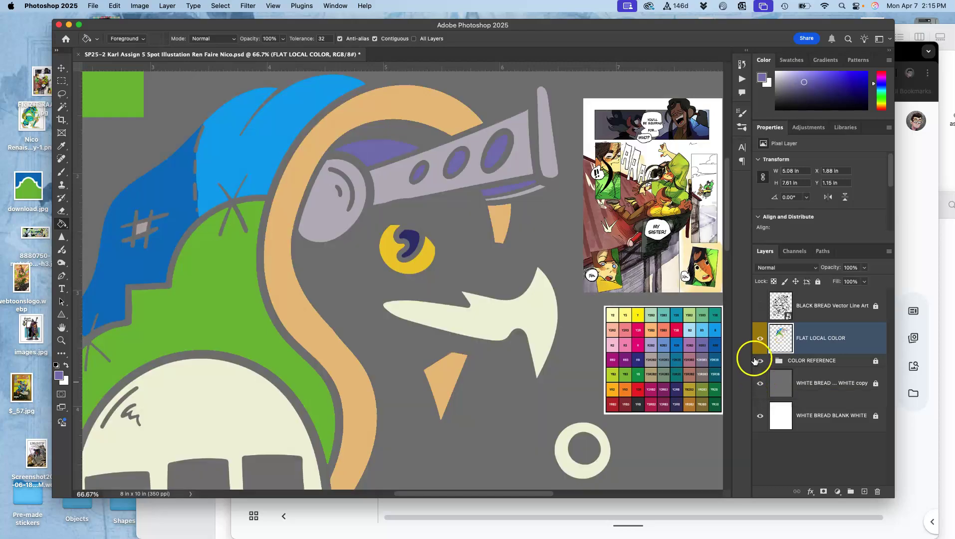
left_click(760, 308)
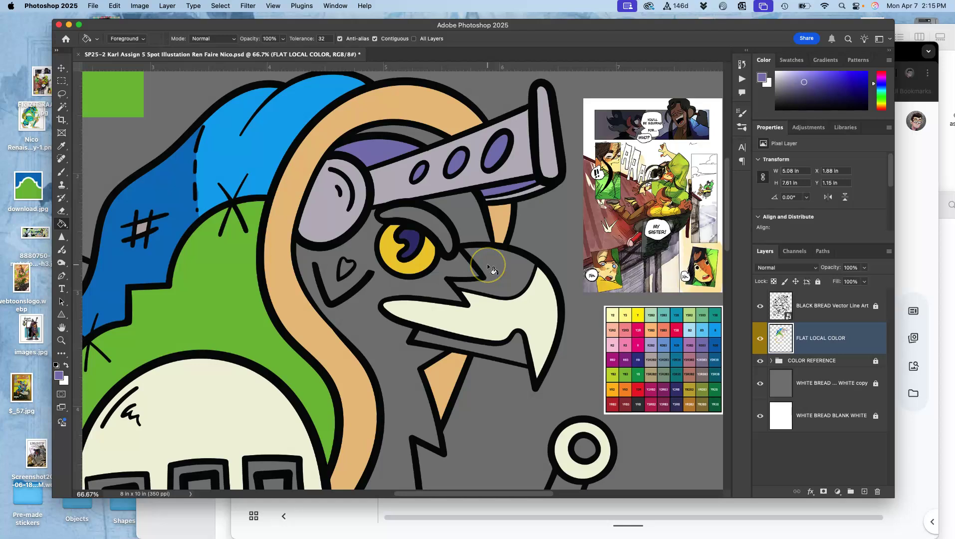
Step: On the line art layer, select the narrow gap inside the hood above the visor with the Magic Wand
key("super+minus")
key("super+minus")
scroll(493, 270, "up", 3)
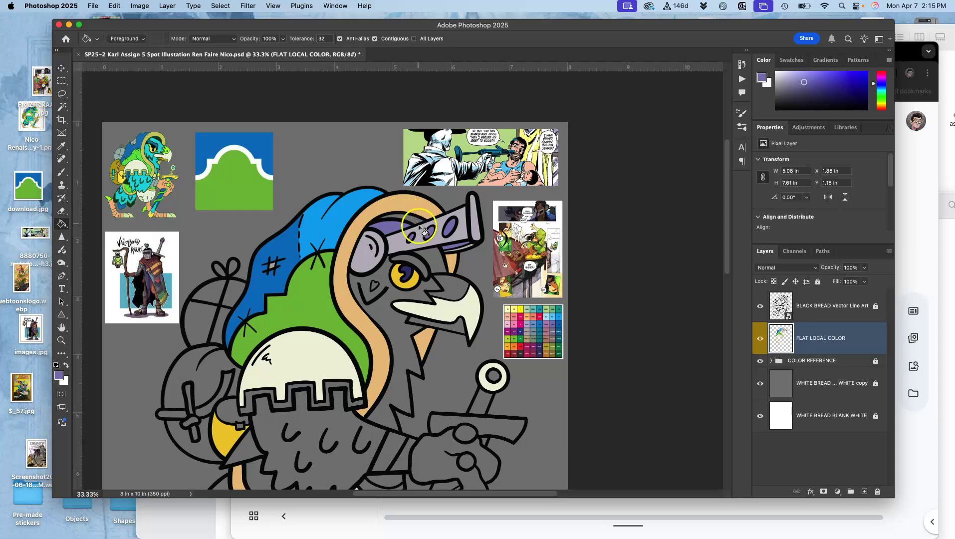
key("super+equal")
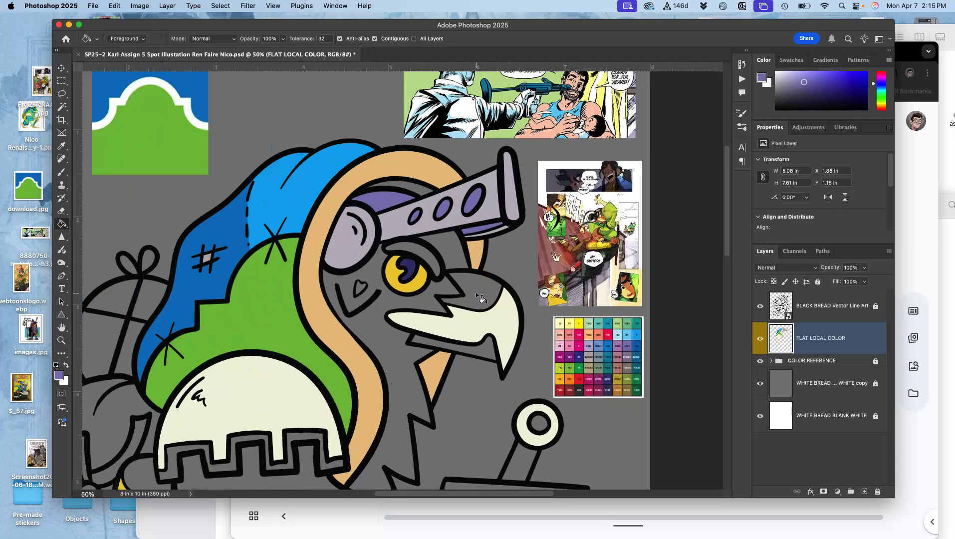
scroll(324, 240, "up", 3)
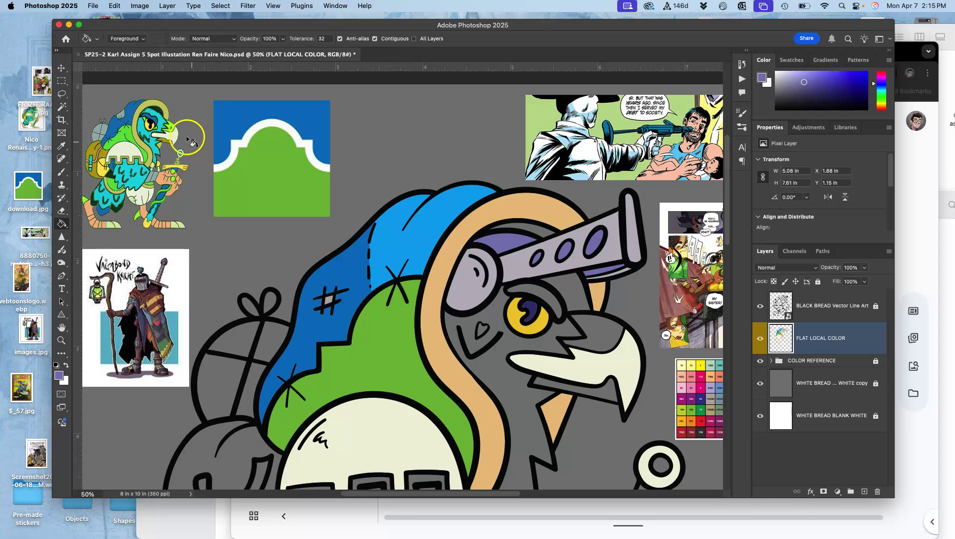
scroll(288, 189, "down", 2)
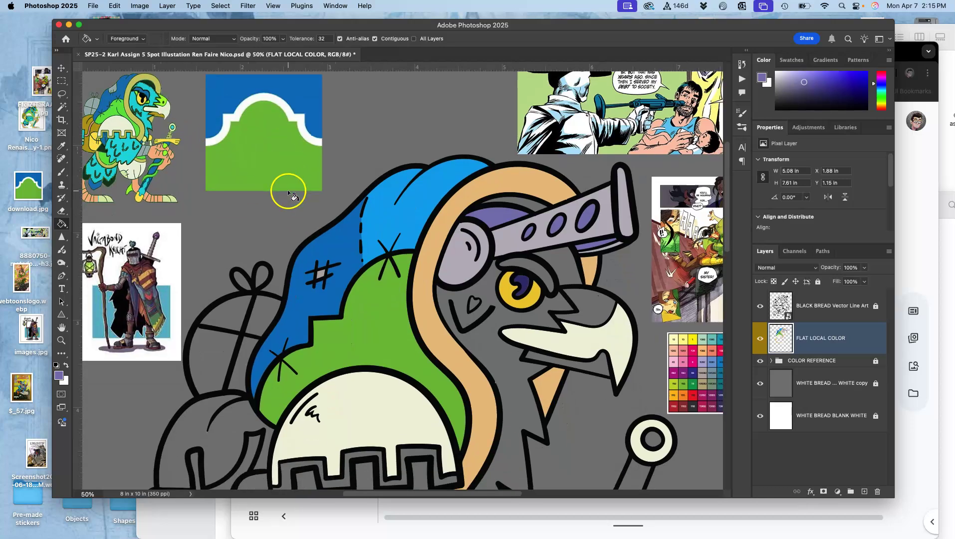
left_click(800, 311)
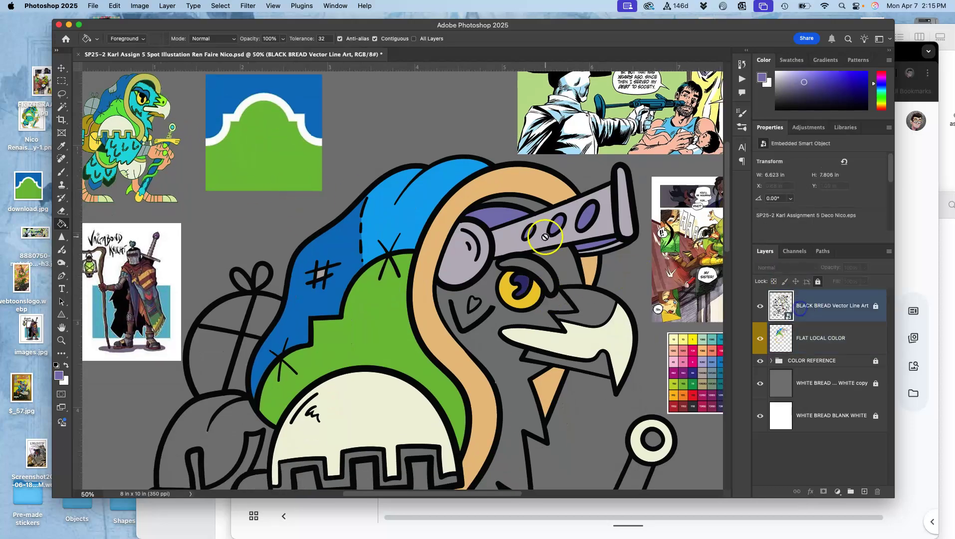
left_click(64, 107)
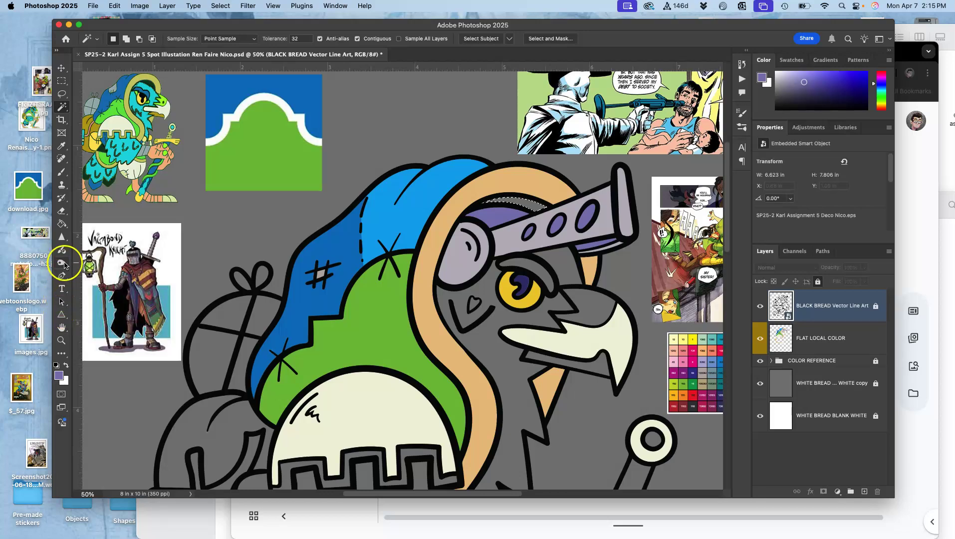
Step: Sample a dark brown from the comic page reference, fill the hood gap on the FLAT LOCAL COLOR layer, and deselect
left_click(62, 223)
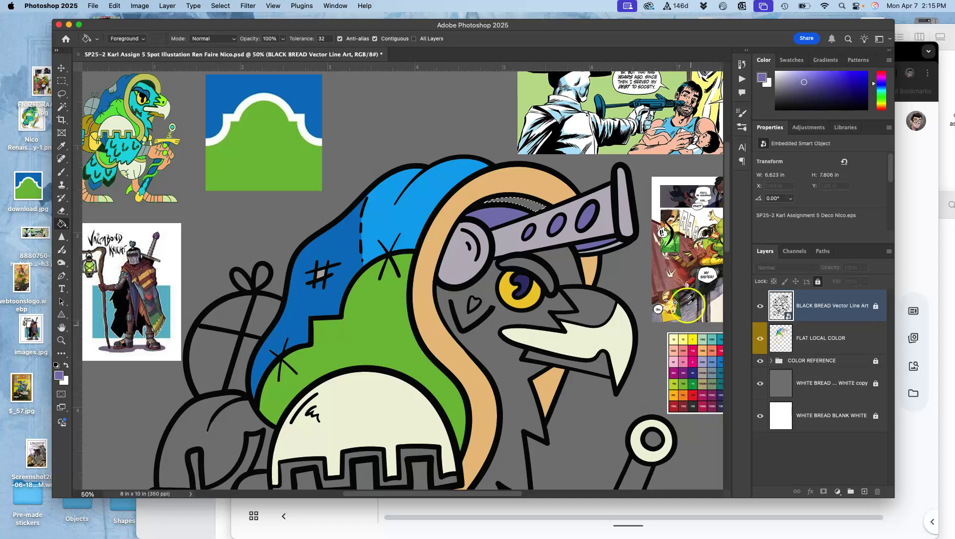
left_click(695, 264, "alt")
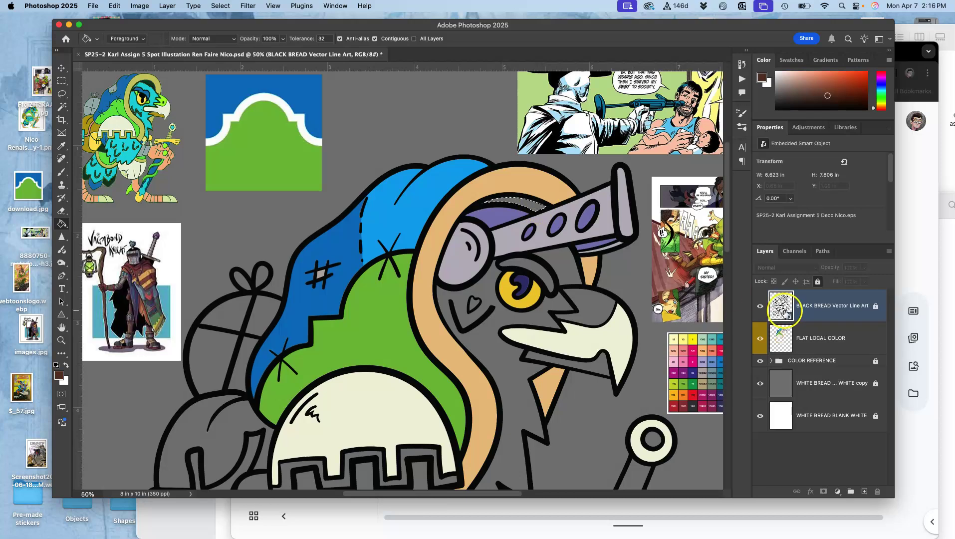
left_click(820, 339)
left_click(532, 209)
key("super+d")
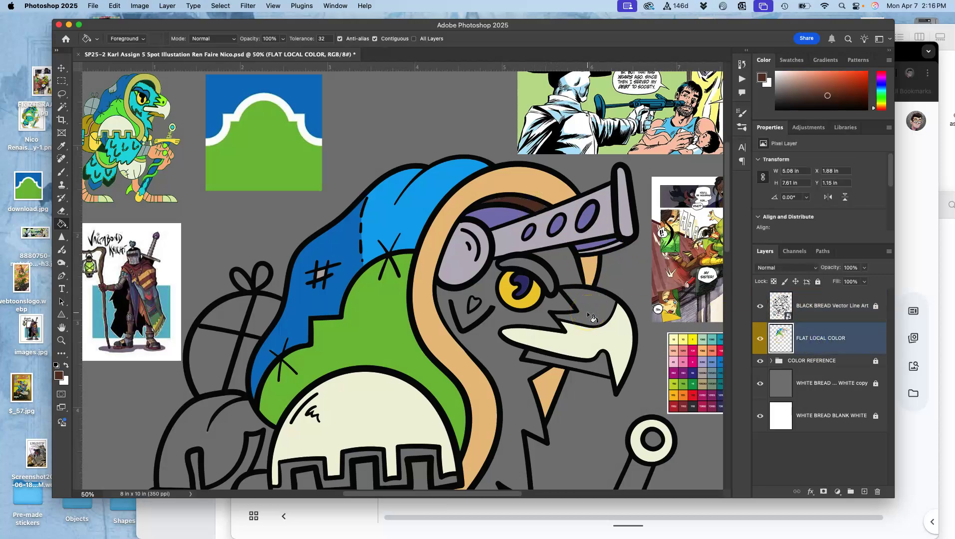
Step: Hide the gray background, inspect the flat colors on white with the line art hidden, and show the line art again
left_click(761, 306)
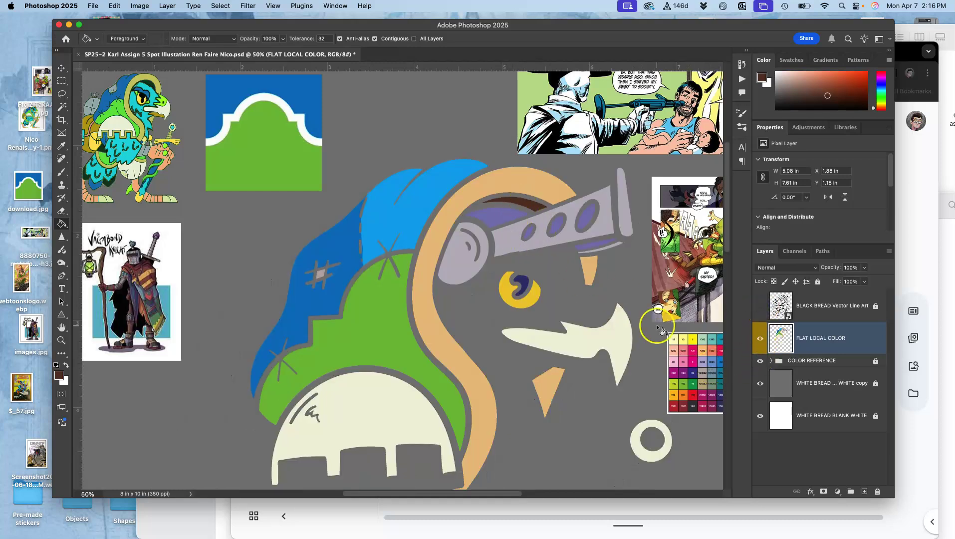
left_click(760, 383)
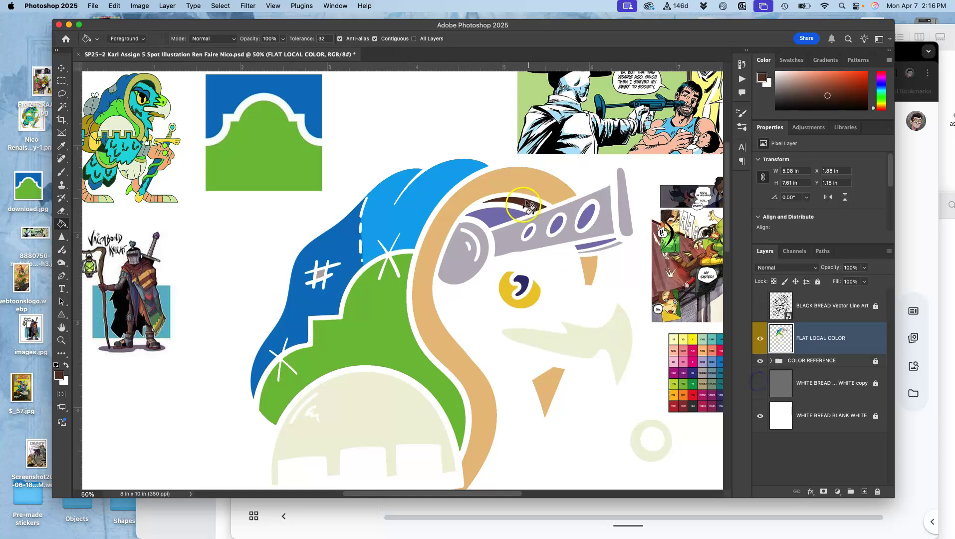
scroll(518, 249, "down", 2)
scroll(518, 249, "right", 2)
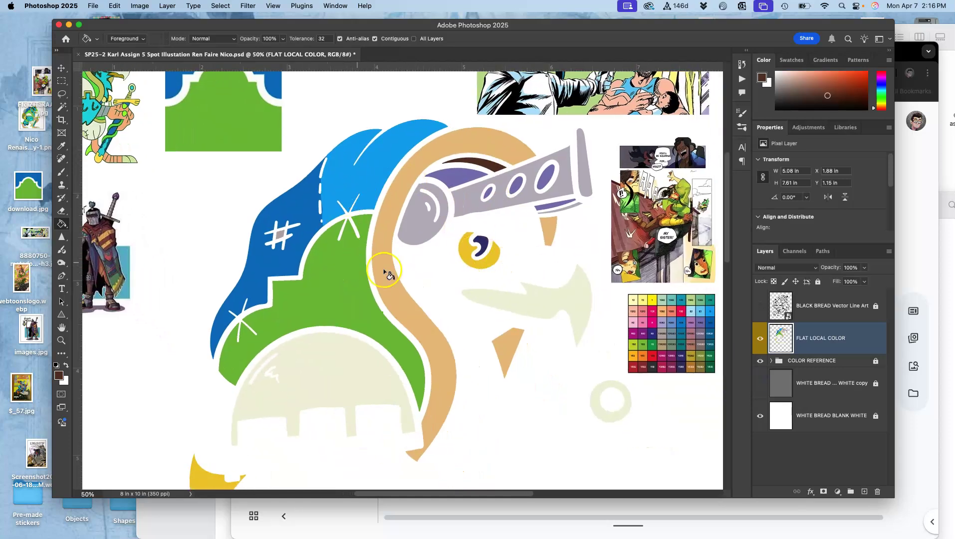
scroll(455, 365, "down", 2)
scroll(454, 364, "right", 3)
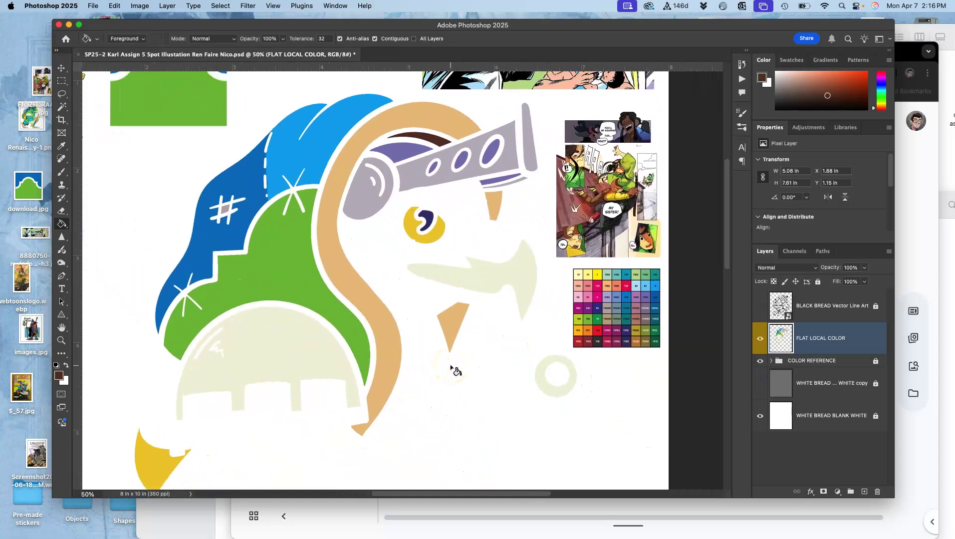
scroll(454, 369, "up", 1)
scroll(454, 369, "right", 1)
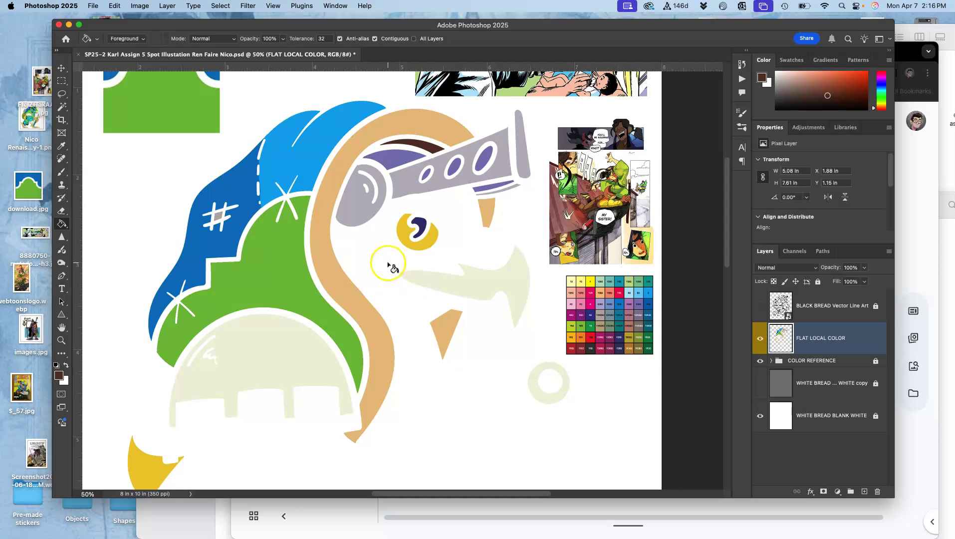
left_click(760, 306)
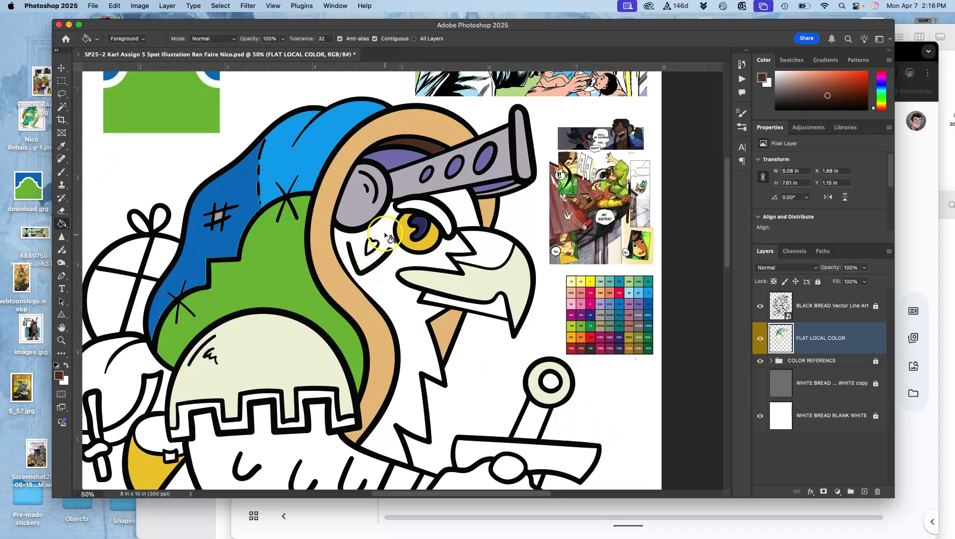
Step: Lasso the cheek patch around the heart mark and fill it with a light blue from the color chart on the FLAT LOCAL COLOR layer
left_click(61, 94)
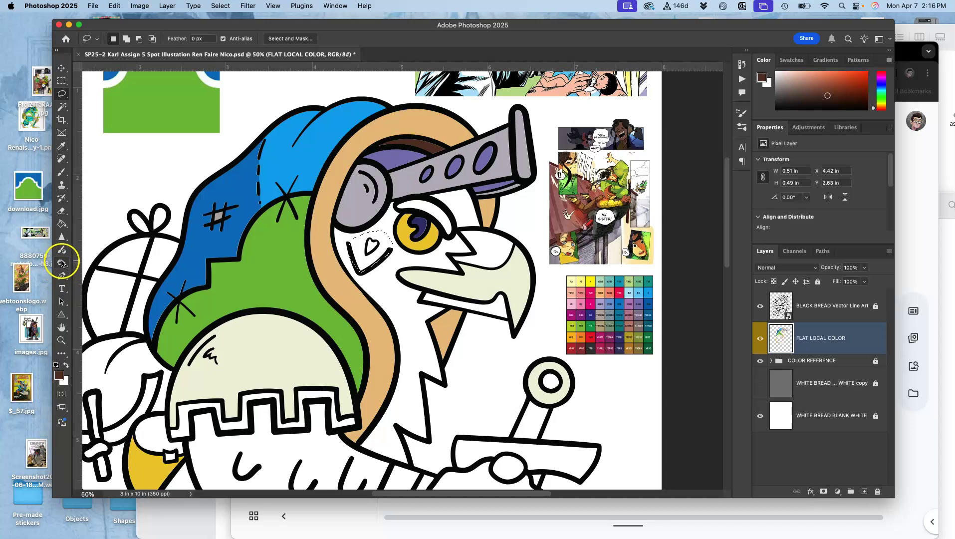
left_click(63, 224)
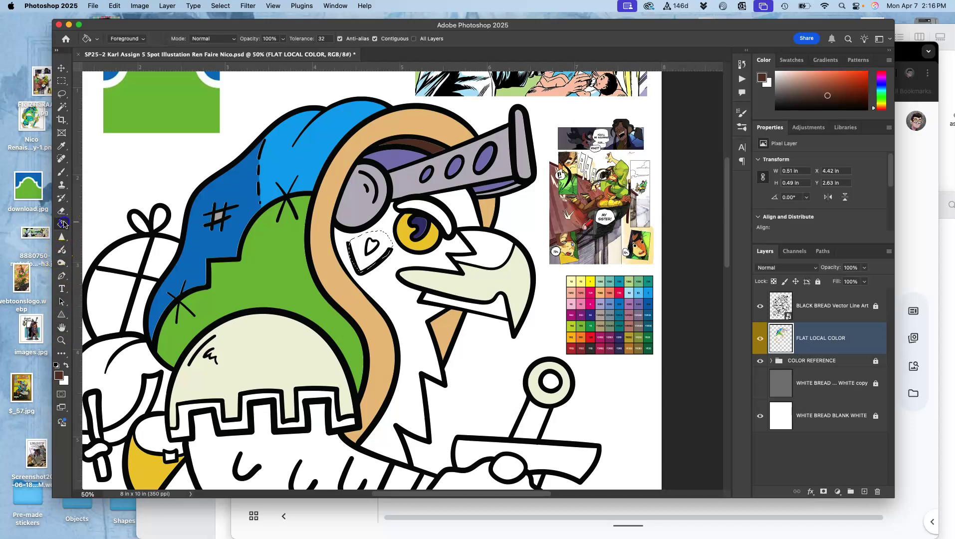
left_click(384, 256)
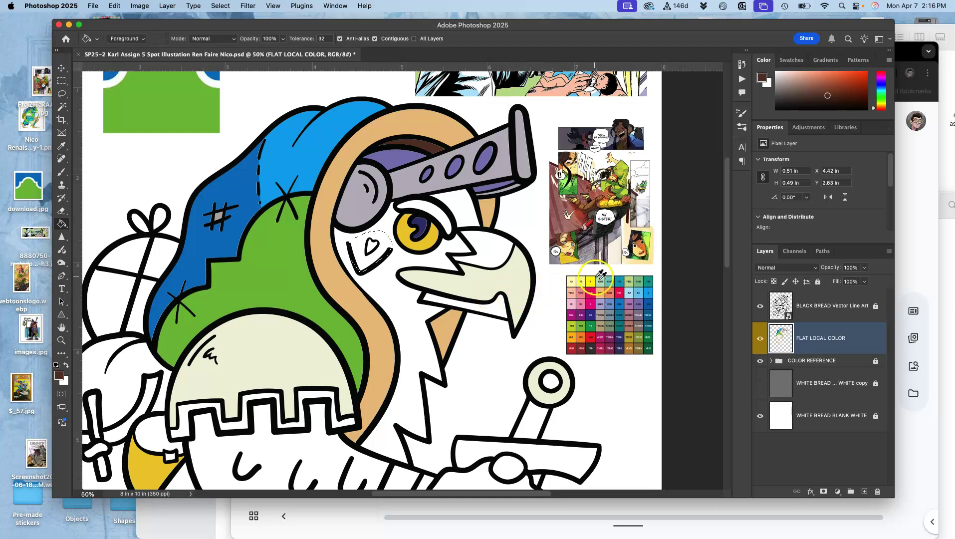
left_click(629, 291, "alt")
left_click(364, 252)
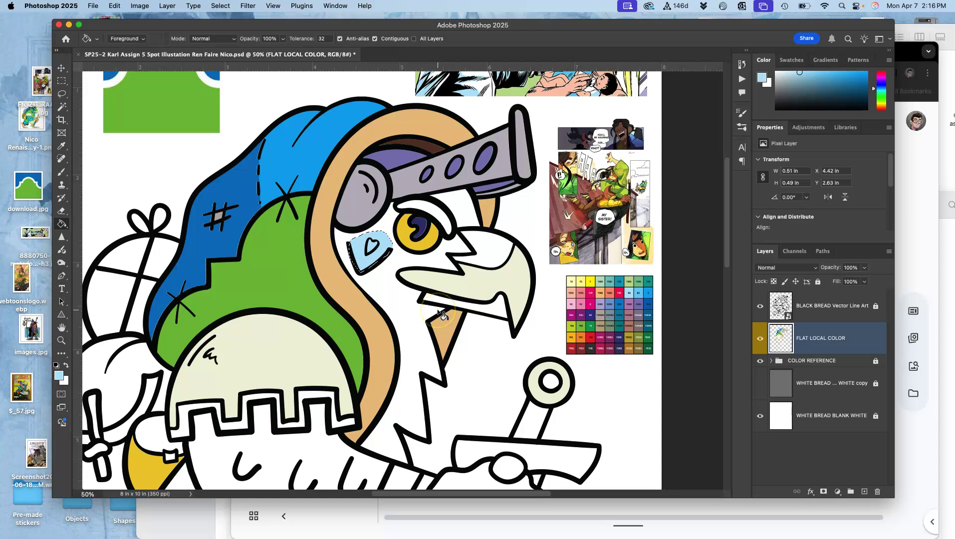
Step: On the line art layer, select the bird's face, forehead and neck with the Magic Wand
left_click(820, 316)
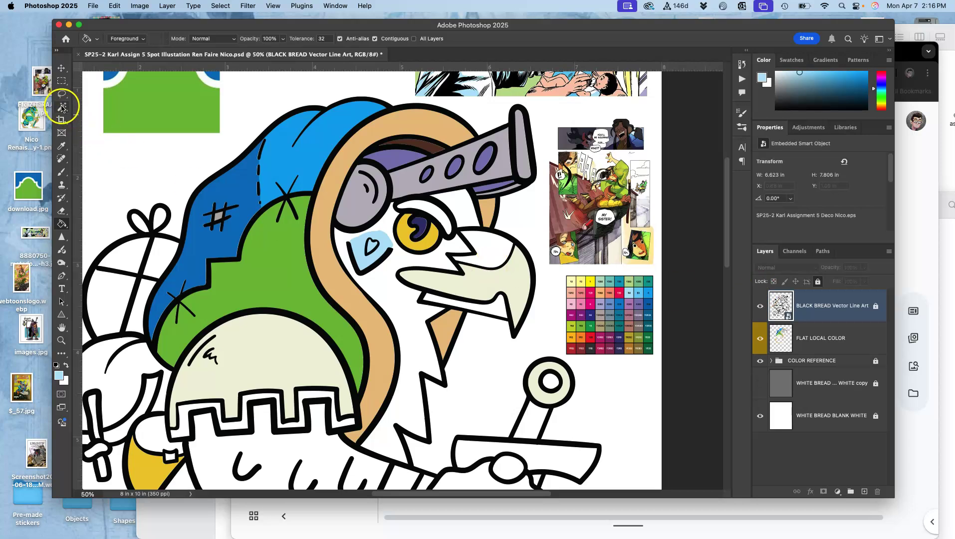
left_click(61, 106)
left_click(398, 256)
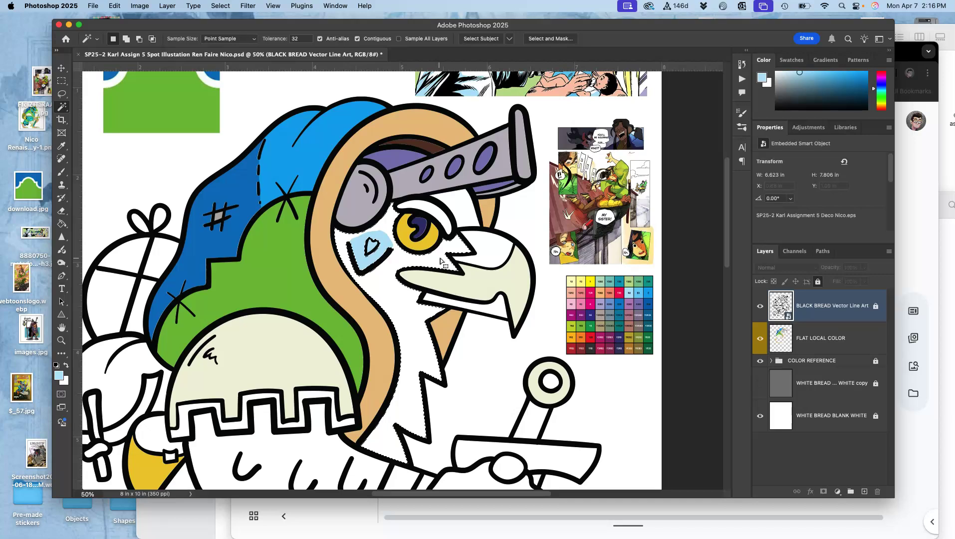
scroll(298, 245, "up", 5)
scroll(299, 245, "left", 5)
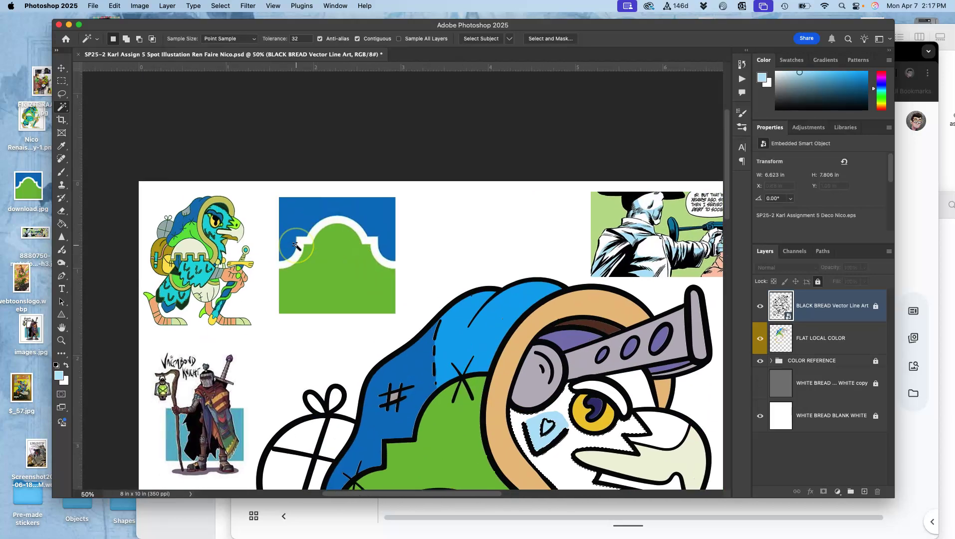
scroll(296, 246, "down", 5)
scroll(296, 245, "right", 5)
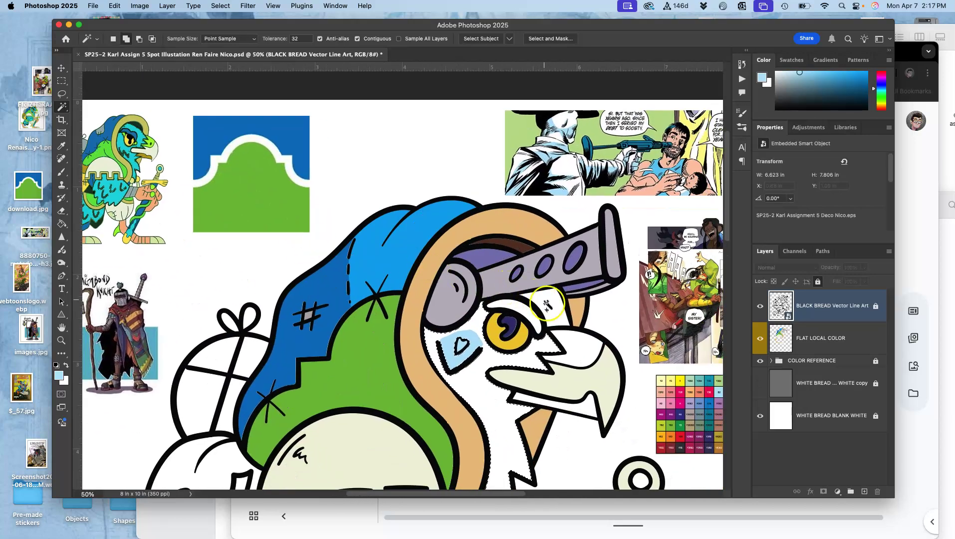
scroll(551, 312, "down", 5)
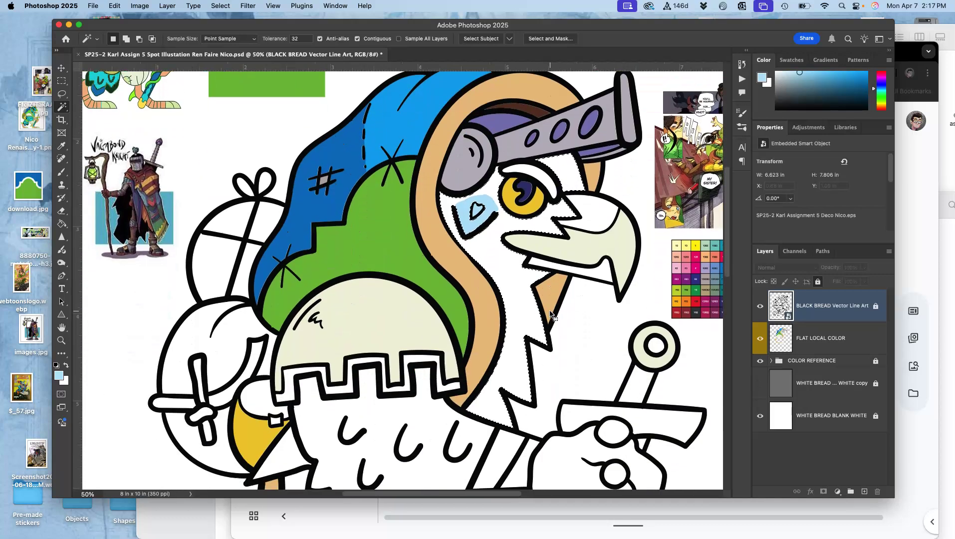
Step: Add the wing feathers below the notched shoulder armor and the upper leg feathers below the tan strap to the selection
left_click(377, 422, "shift")
scroll(376, 423, "down", 5)
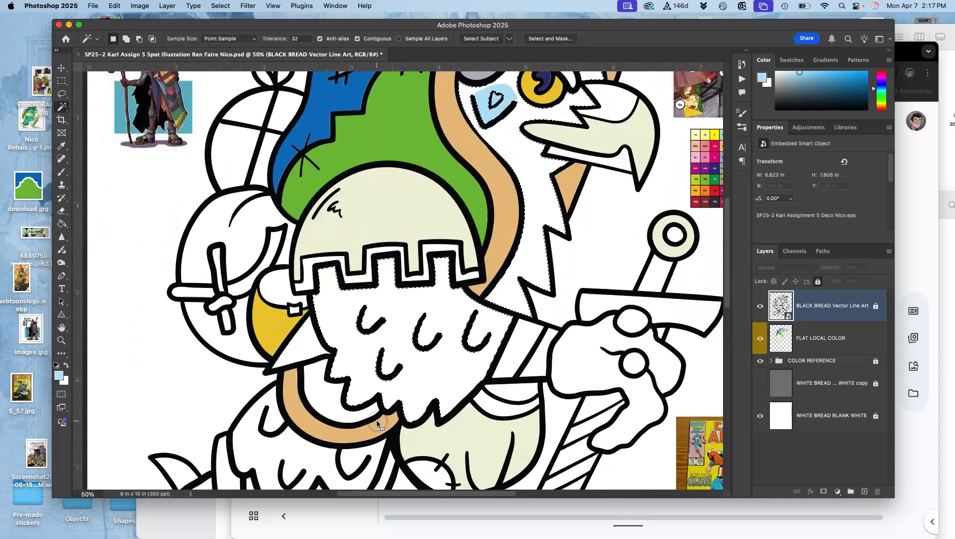
scroll(377, 423, "up", 4)
scroll(376, 423, "left", 3)
scroll(370, 409, "up", 1)
scroll(359, 389, "down", 5)
left_click(349, 370, "shift")
Step: Add the small link-shaped details on the sword blade to the selection
scroll(380, 350, "up", 12)
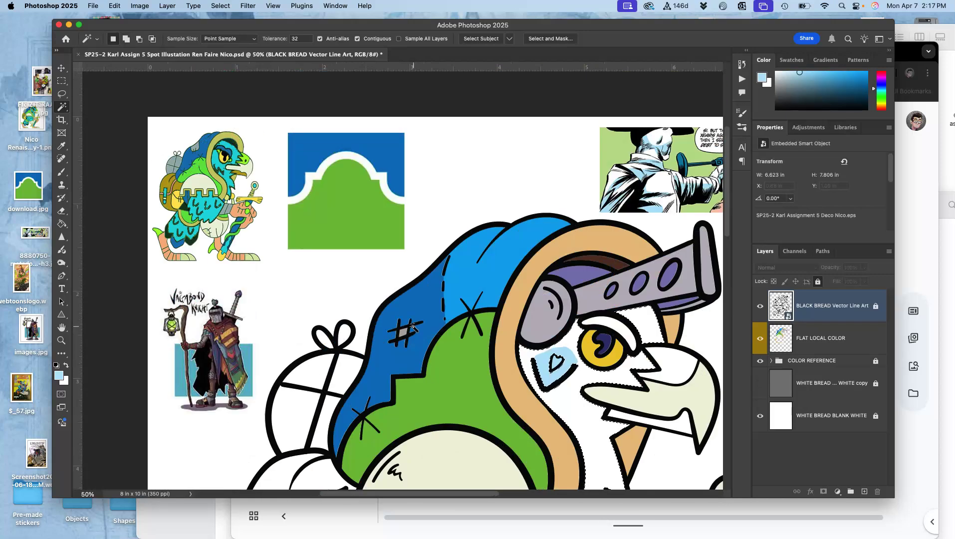
scroll(449, 370, "down", 10)
scroll(449, 369, "right", 2)
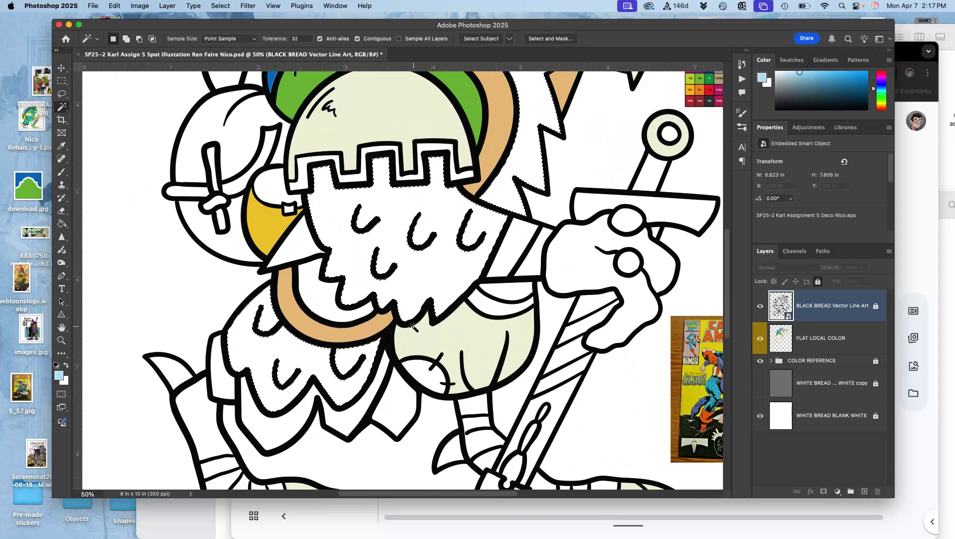
left_click(487, 407, "shift")
left_click(523, 403, "shift")
left_click(537, 381, "shift")
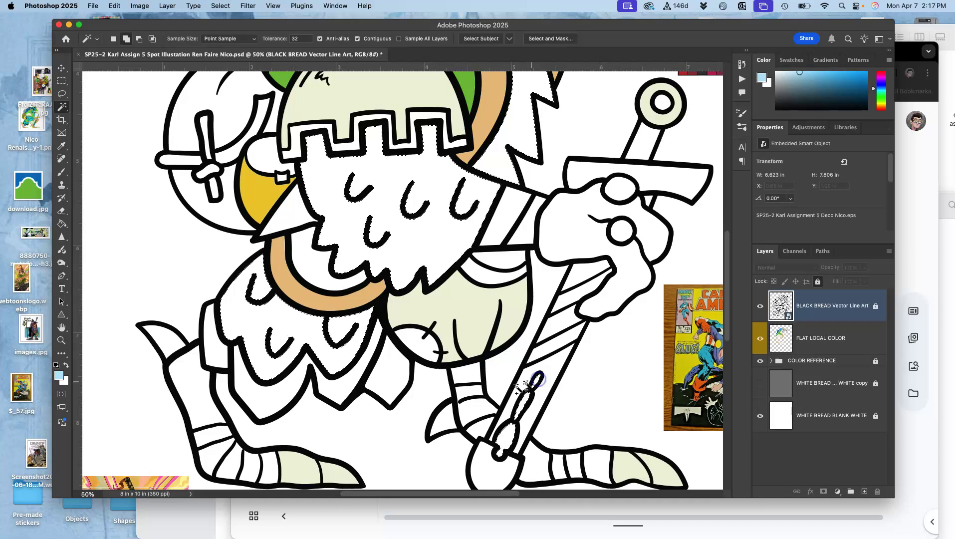
Step: Fill the selected face, neck, wing and leg feathers and sword details on the FLAT LOCAL COLOR layer with teal sampled from the Captain America cover
key("super+minus")
scroll(472, 364, "up", 3)
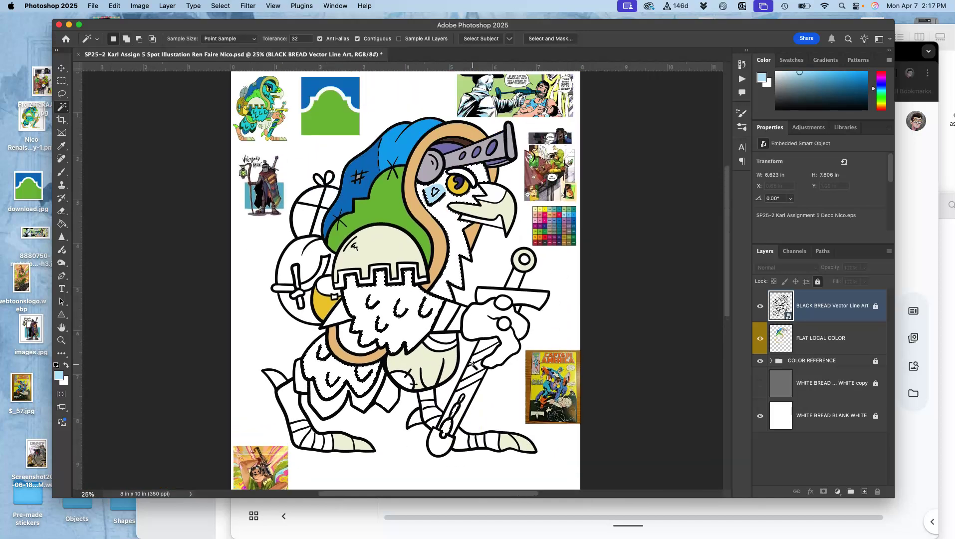
left_click(523, 344)
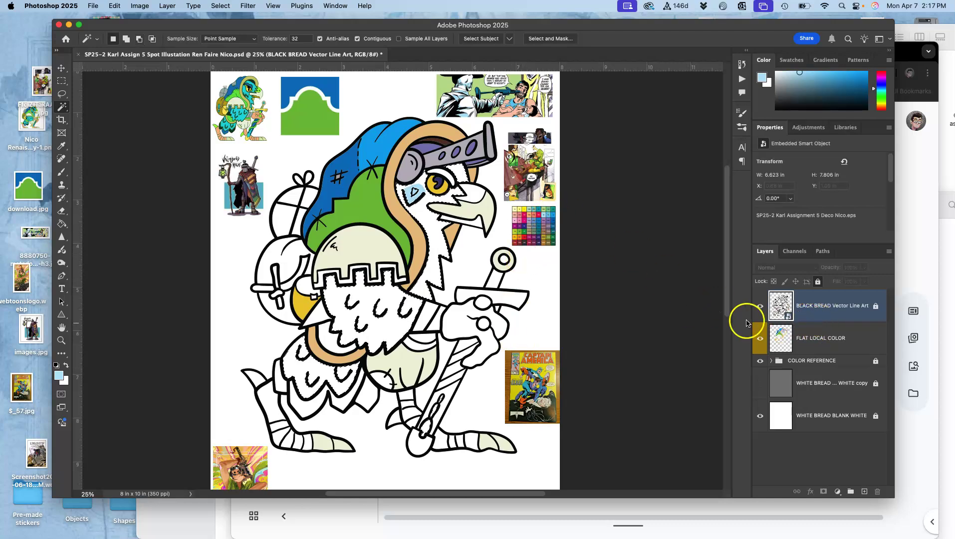
left_click(61, 224)
scroll(269, 299, "down", 5)
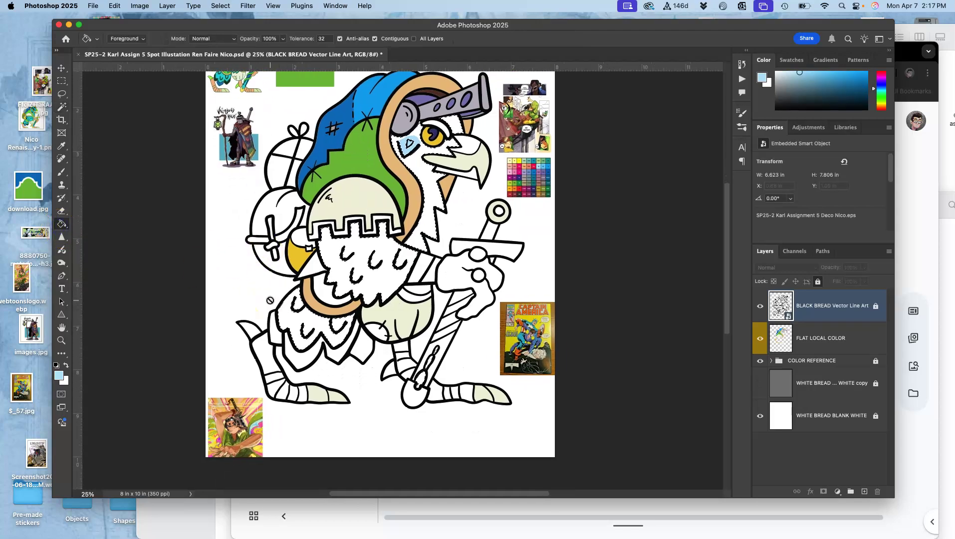
left_click(513, 333, "alt")
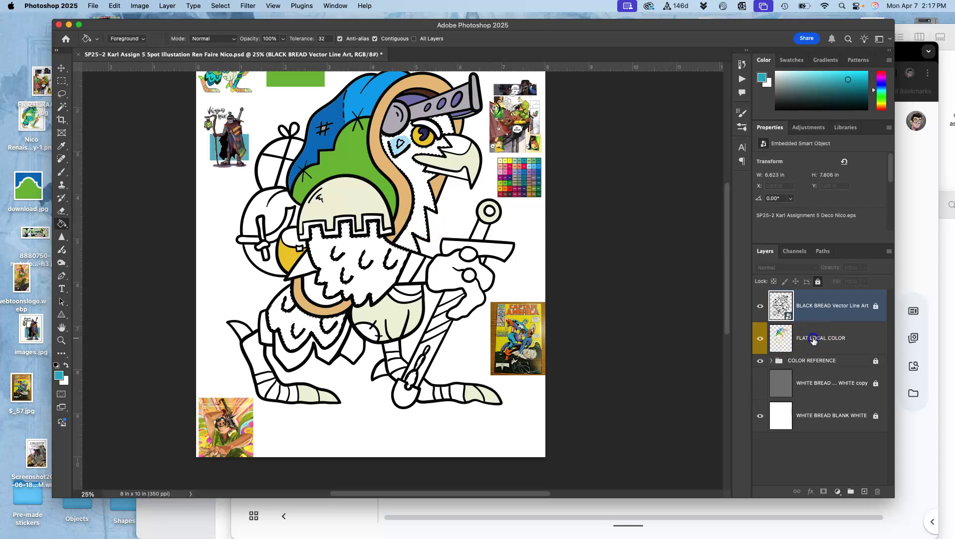
left_click(795, 343)
left_click(417, 223)
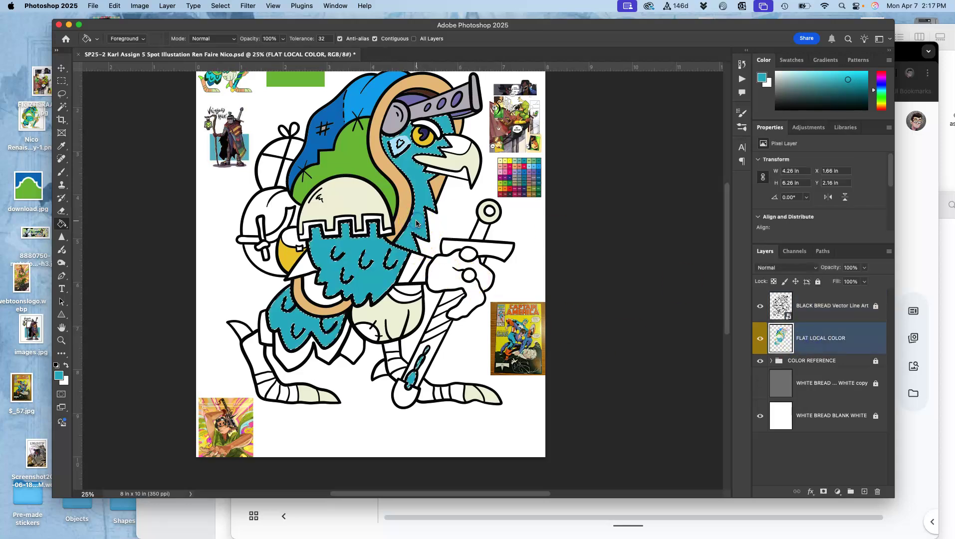
scroll(417, 223, "up", 5)
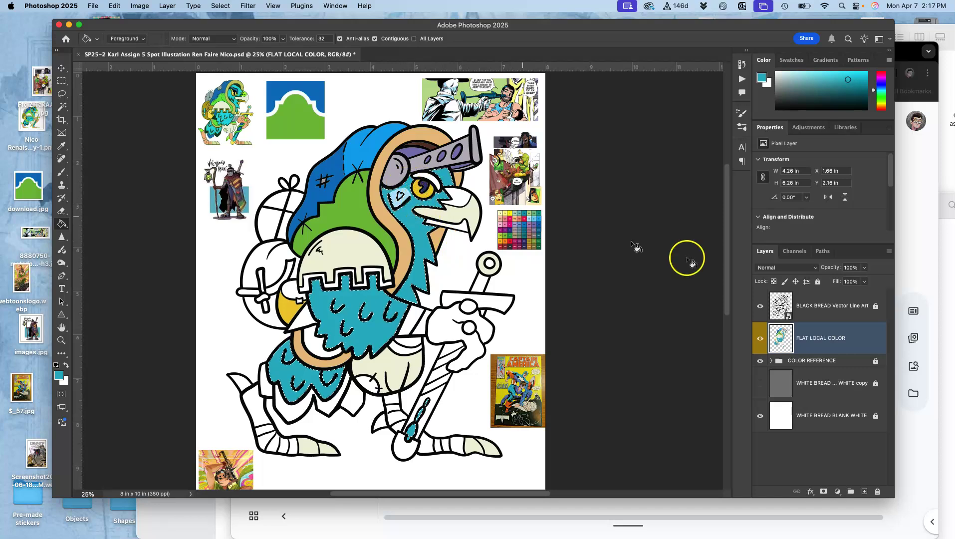
Step: Clear the selection and check the artwork with the flat color layer and the line art layer each hidden in turn
left_click(834, 312)
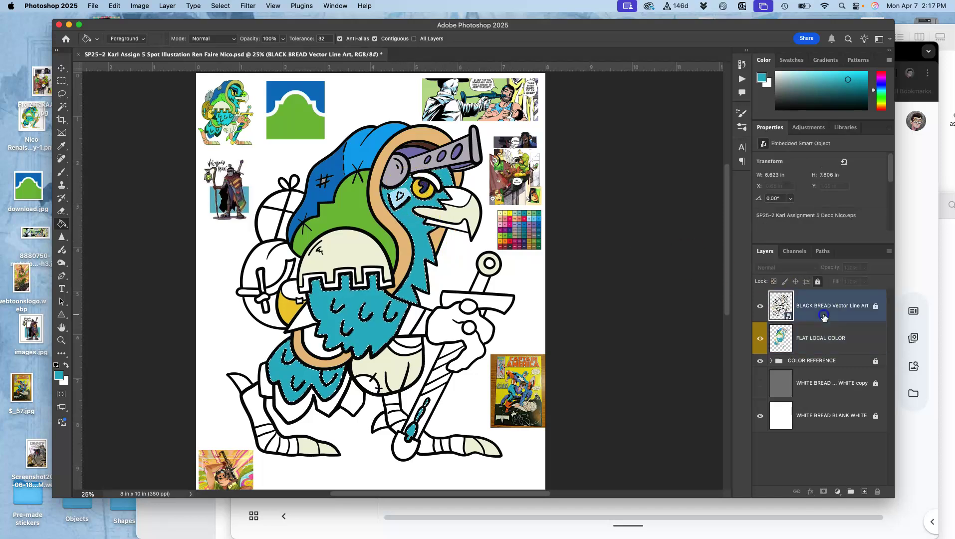
left_click(761, 338)
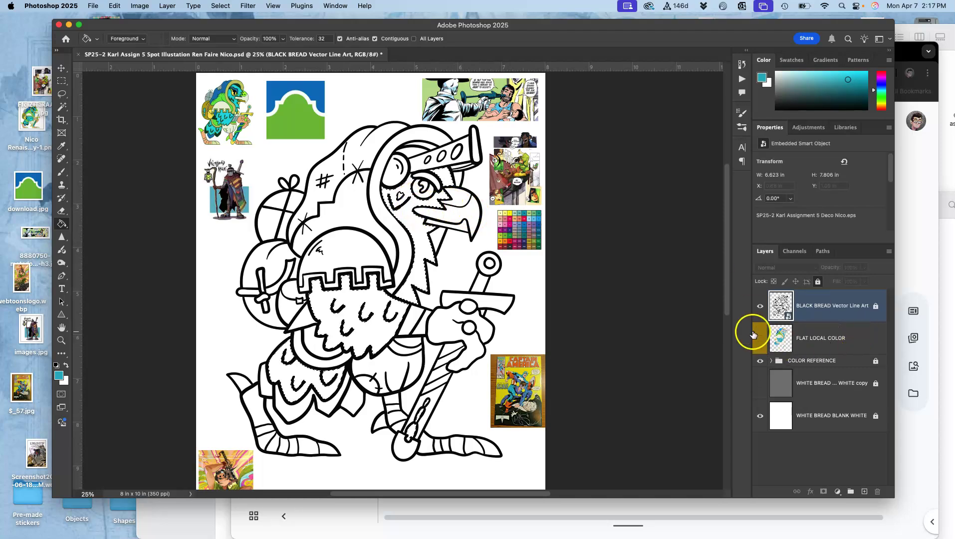
left_click(760, 338)
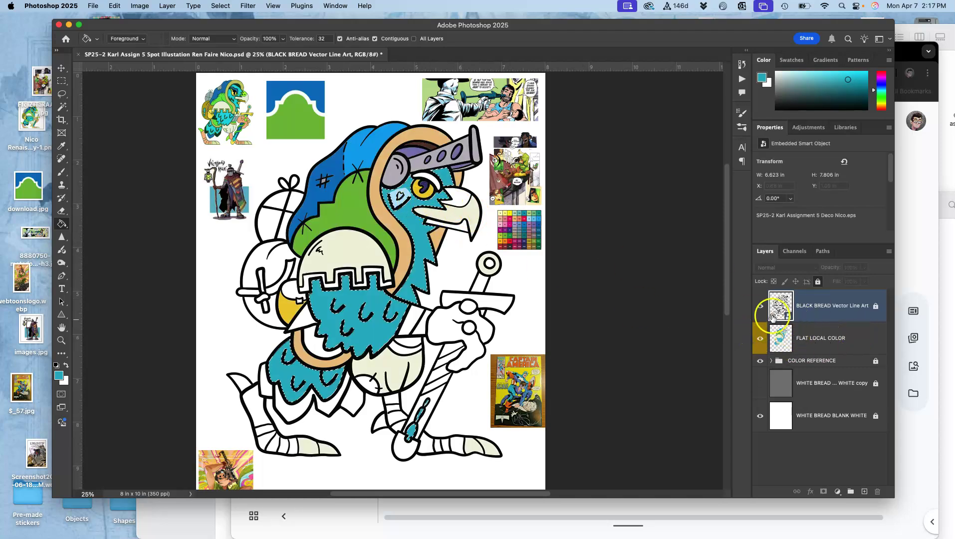
left_click(761, 306)
key("super+d")
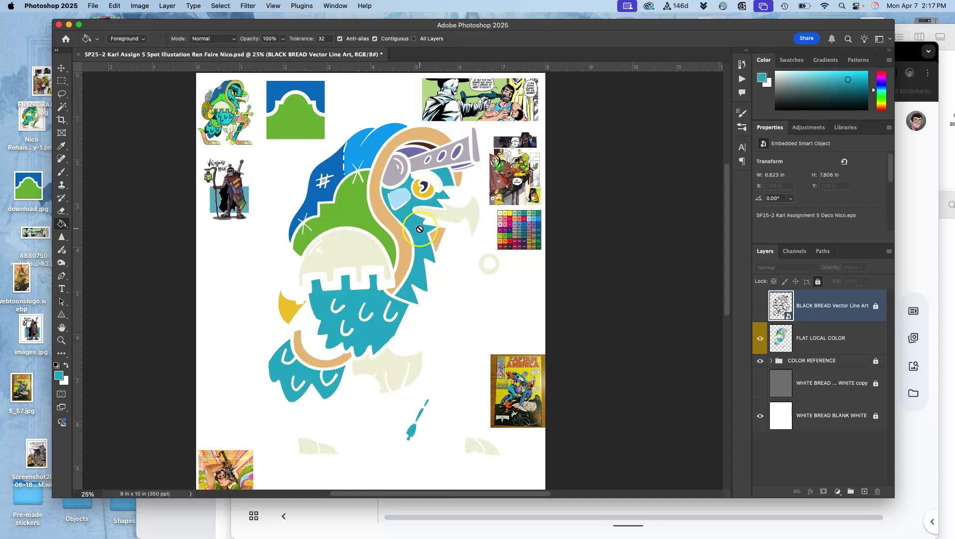
scroll(421, 230, "up", 3)
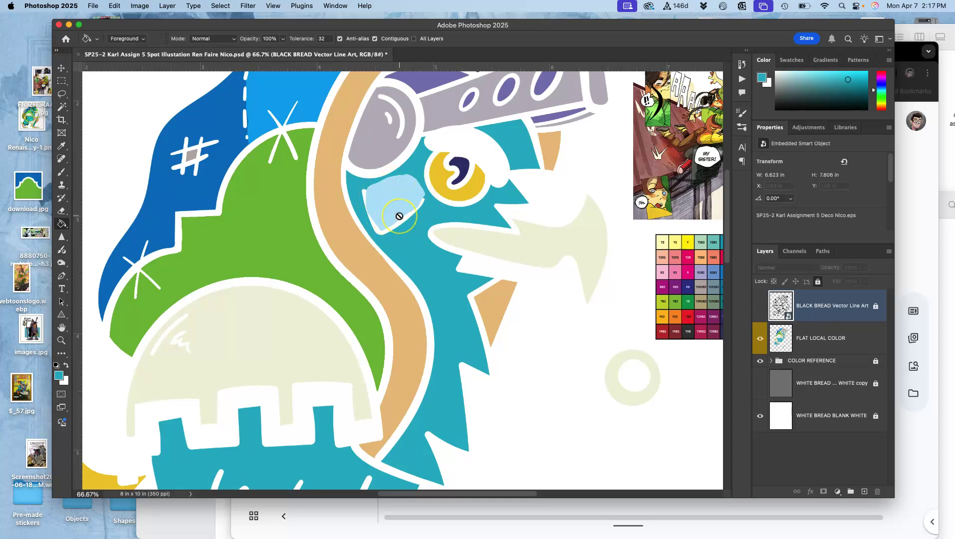
scroll(399, 217, "down", 3)
scroll(399, 250, "down", 3)
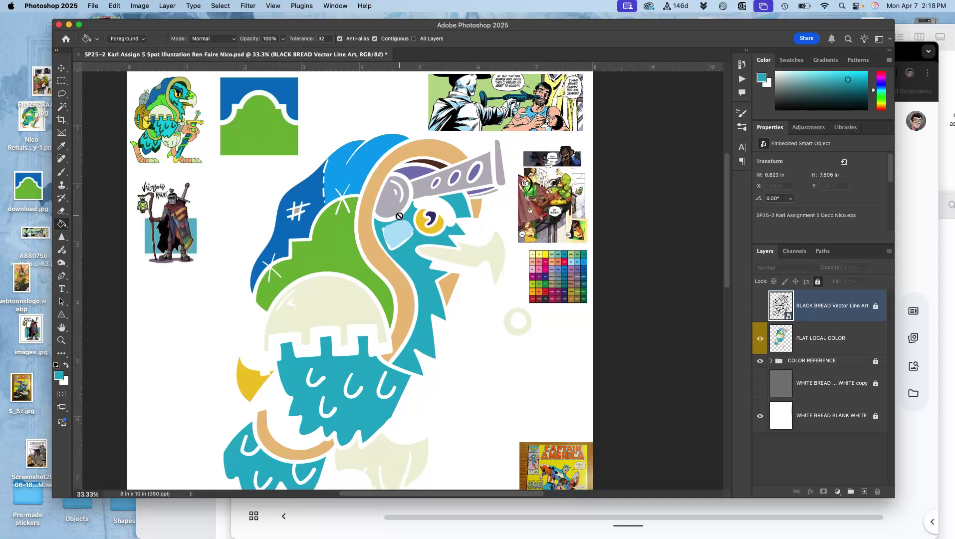
left_click(761, 305)
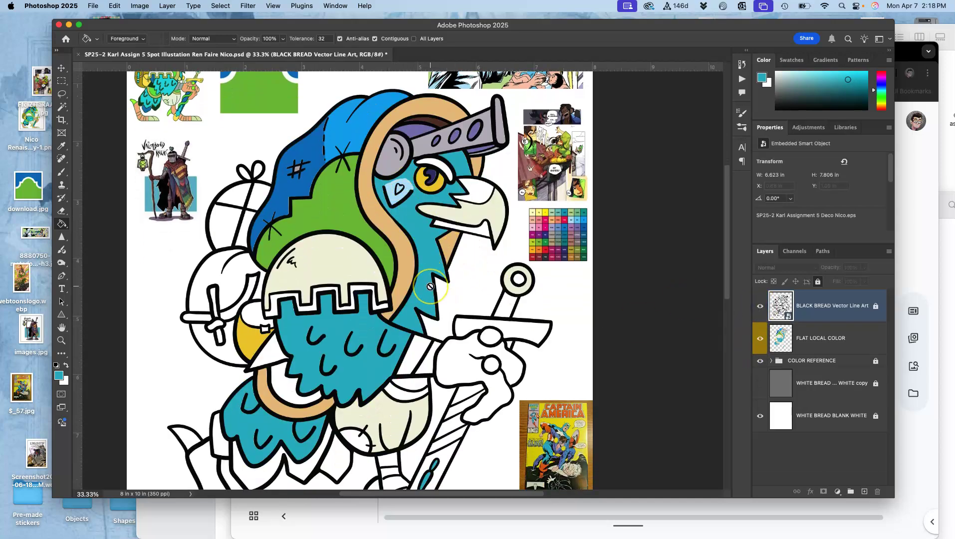
Step: On the line art layer, select the forearm bands, sword grip, rear backpack bundle sections and lower beak with the Magic Wand
scroll(430, 286, "down", 1)
scroll(431, 286, "left", 3)
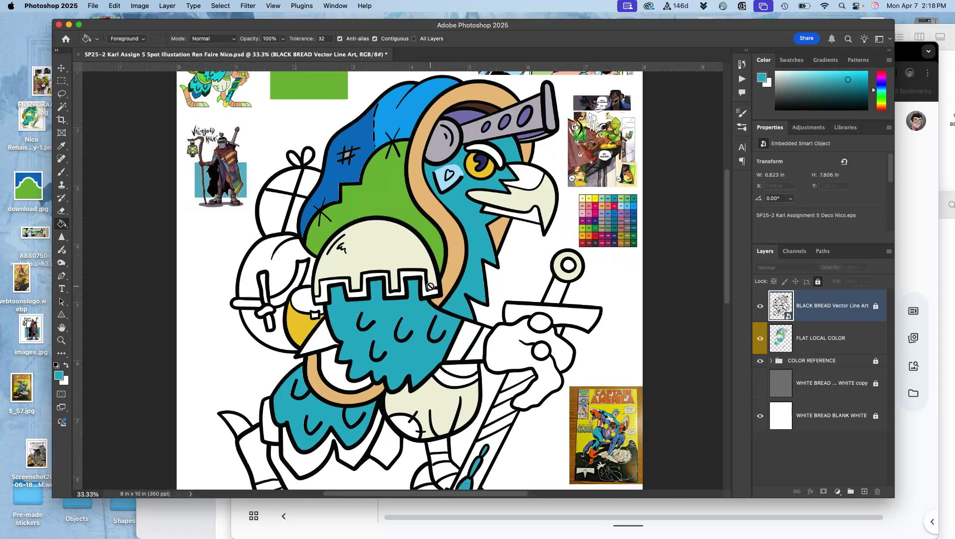
scroll(430, 286, "down", 4)
scroll(430, 287, "right", 3)
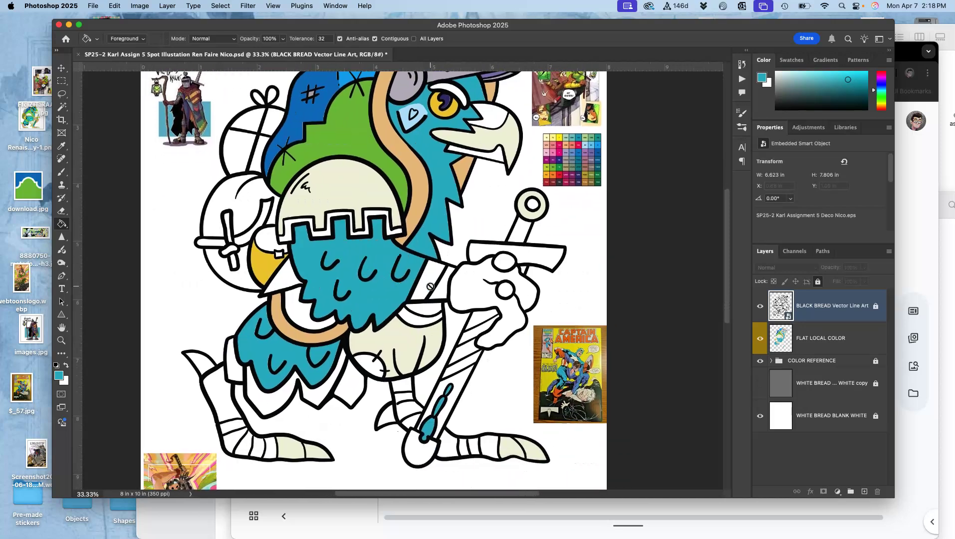
scroll(430, 286, "up", 5)
scroll(431, 286, "up", 1)
scroll(430, 287, "down", 3)
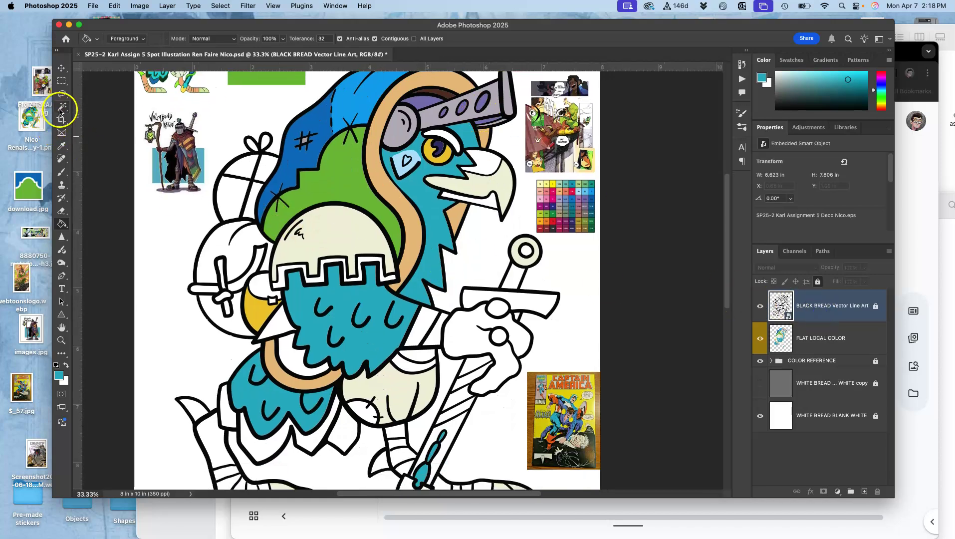
left_click(61, 106)
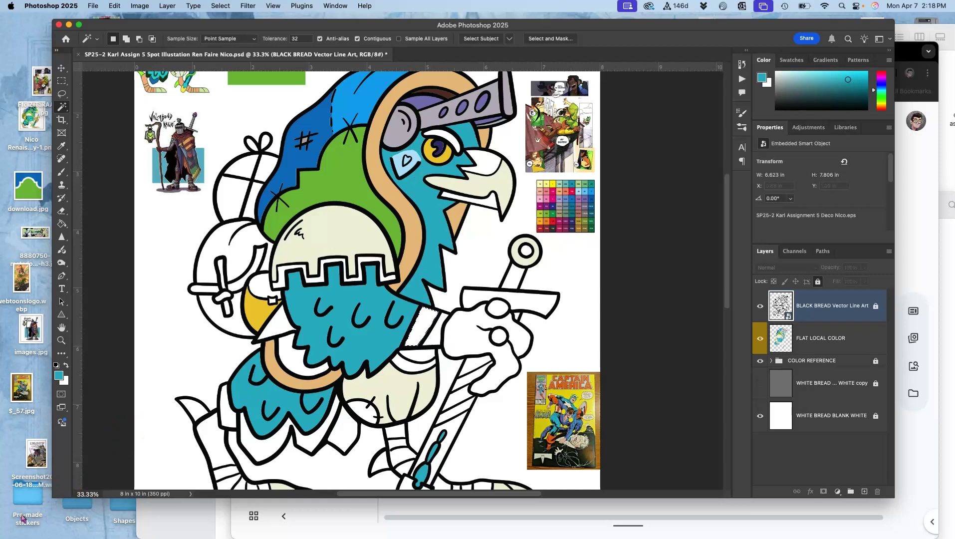
scroll(367, 267, "up", 5)
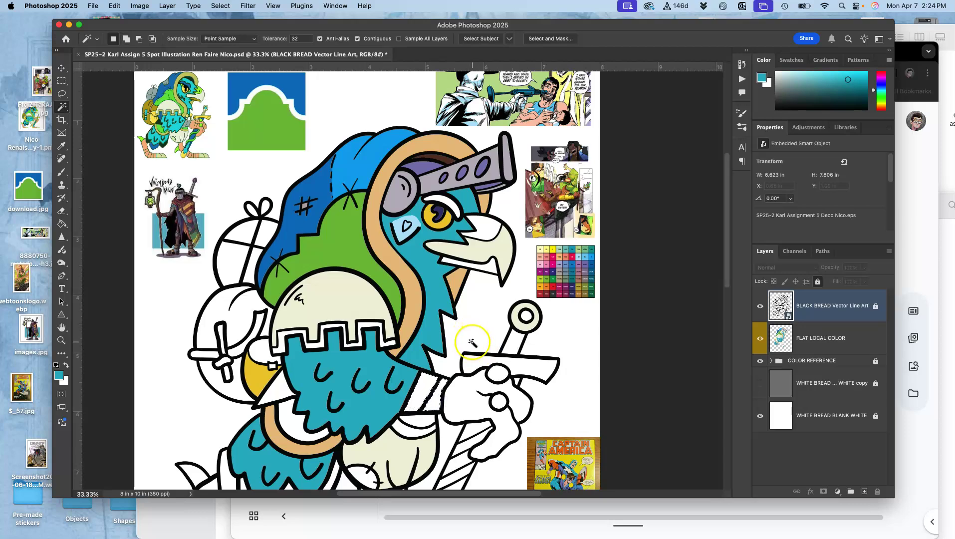
left_click(416, 330, "shift")
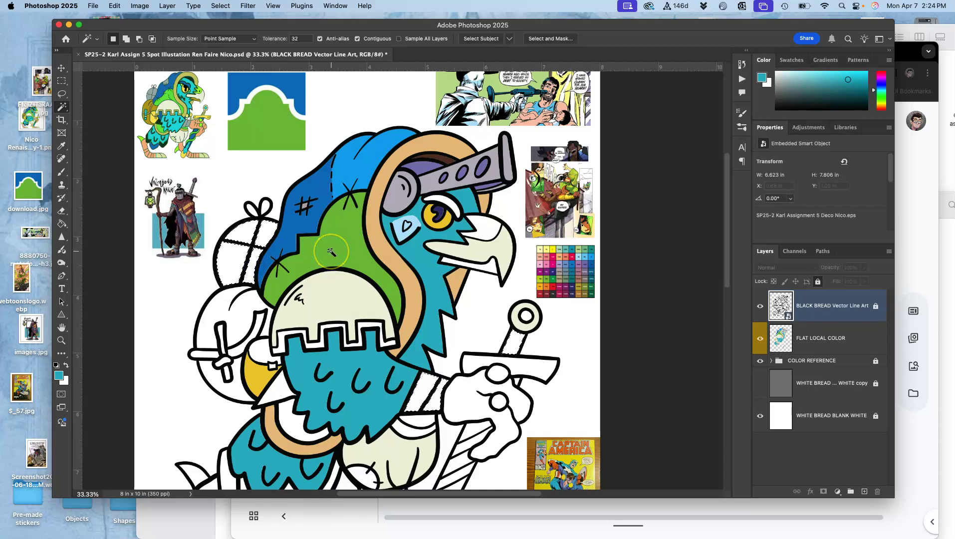
left_click(473, 256, "shift")
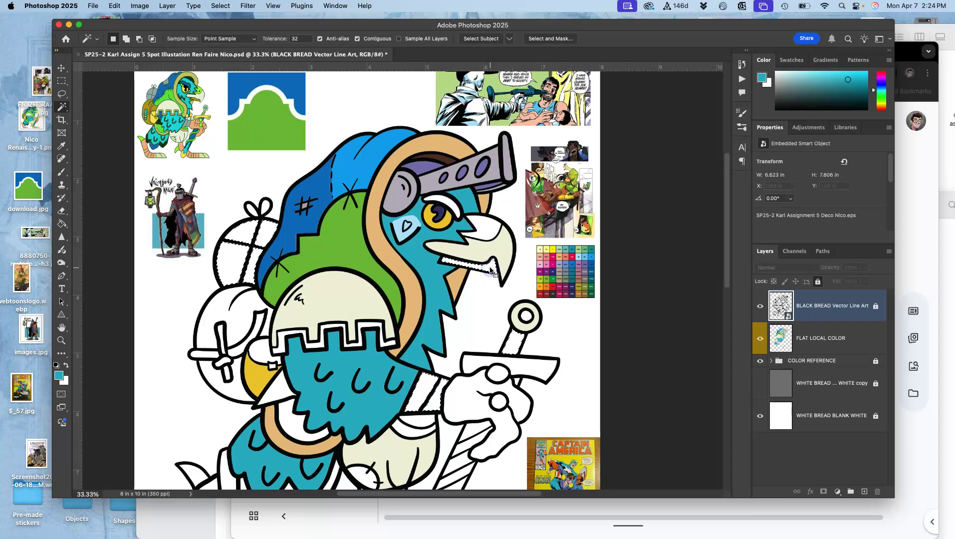
Step: Fill the selected areas on the FLAT LOCAL COLOR layer with the blue-gray sampled from the colored bird reference
left_click(798, 332)
left_click_drag(798, 332, 820, 346)
left_click(61, 225)
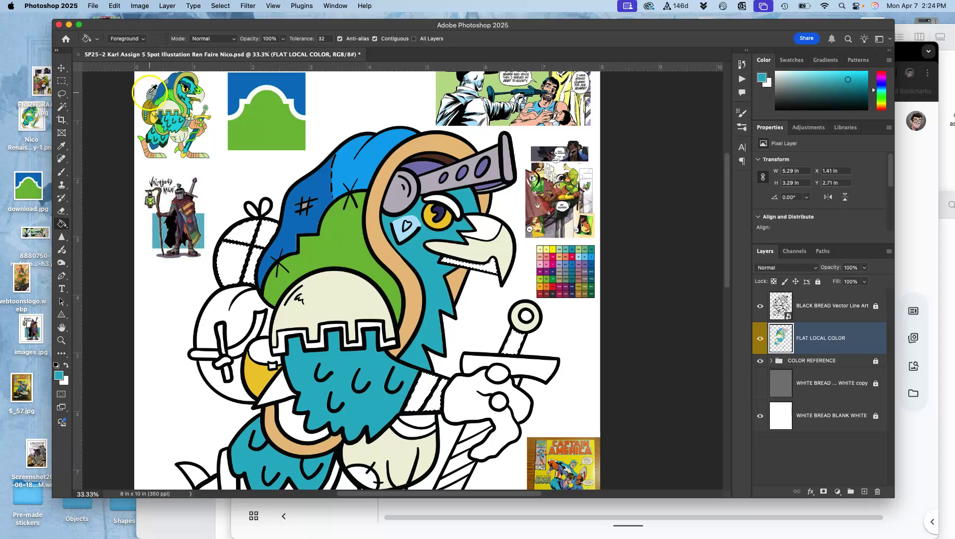
left_click(152, 90, "alt")
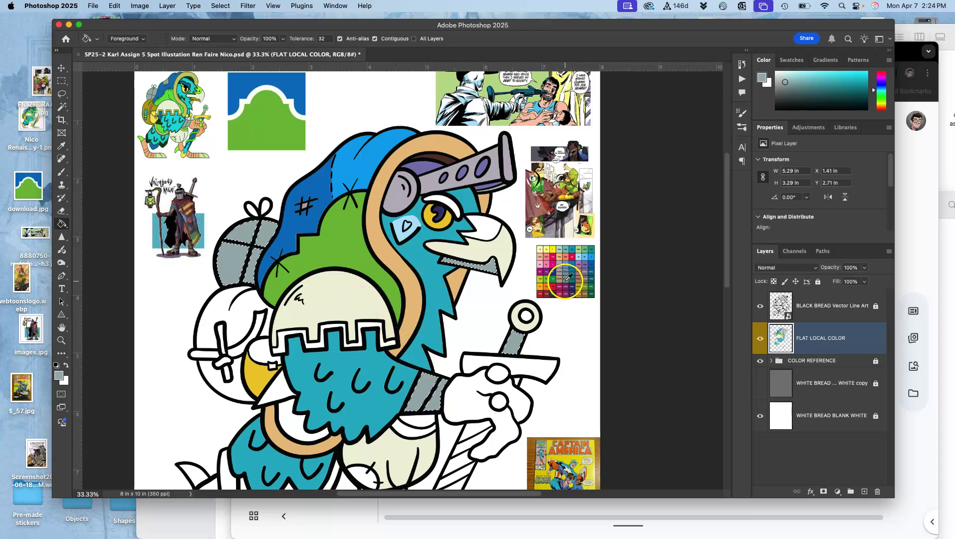
Step: Refill the selected forearm bands, sword grip, lower beak and bundle sections with a warm gray from the color chart
left_click(560, 271, "alt")
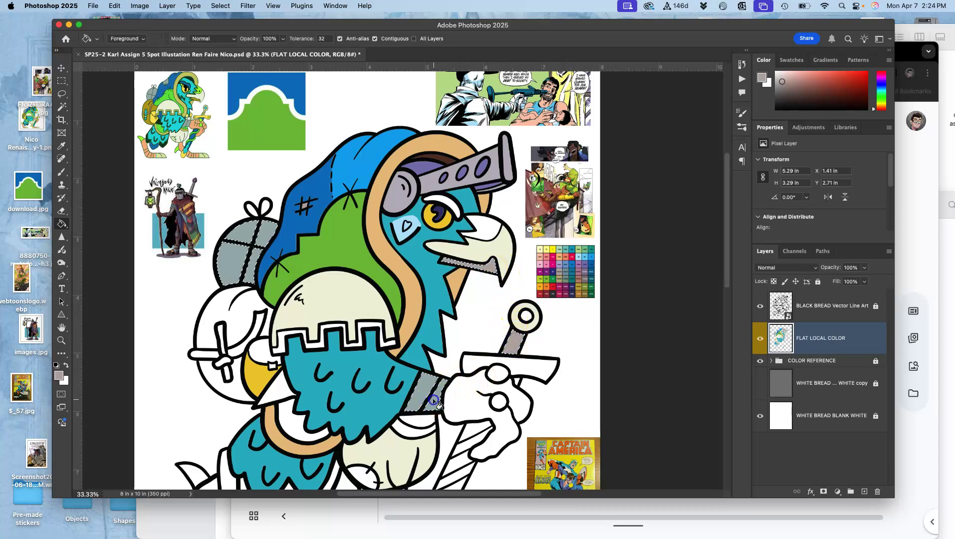
left_click(234, 270)
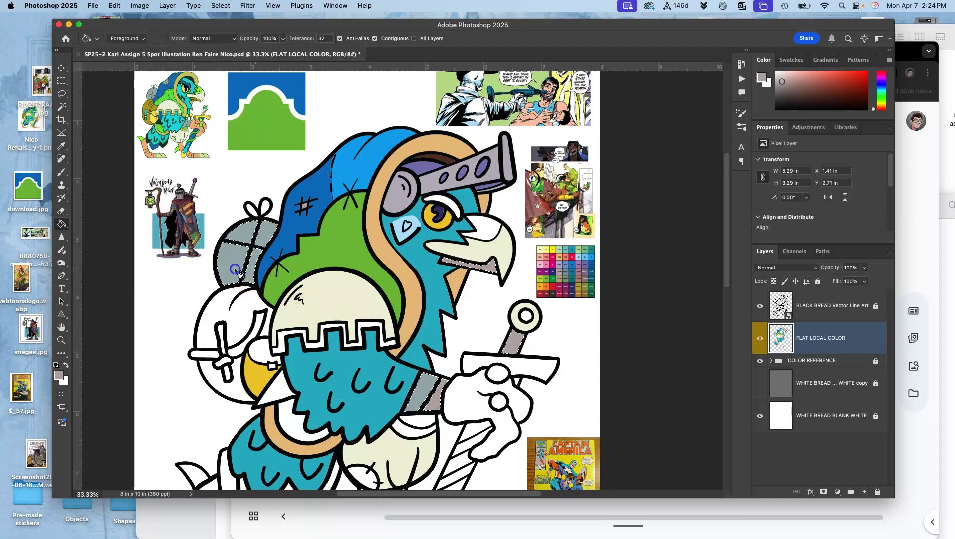
left_click(242, 233)
left_click(267, 232)
left_click(258, 268)
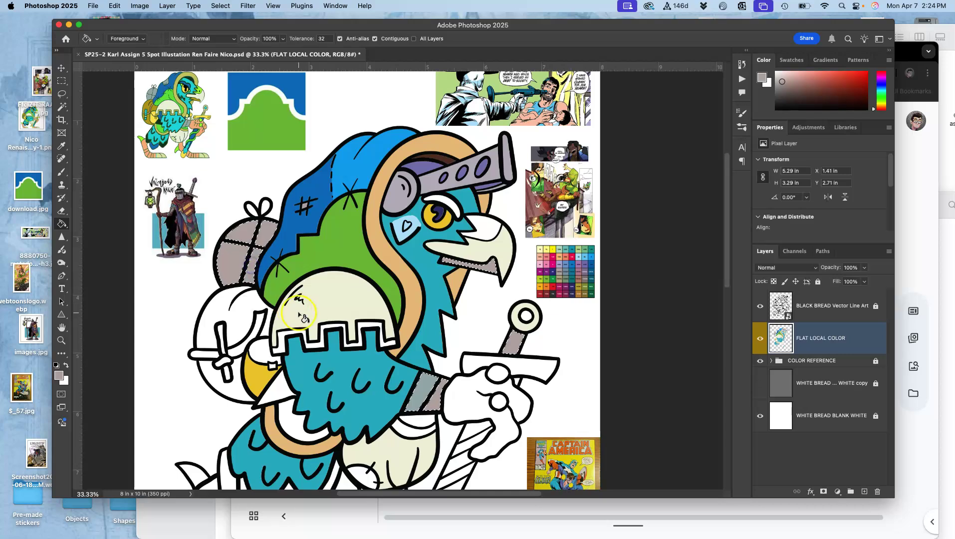
Step: Fill the forearm band nearest the wing with a tan from the color chart and clear the selection
scroll(298, 313, "down", 3)
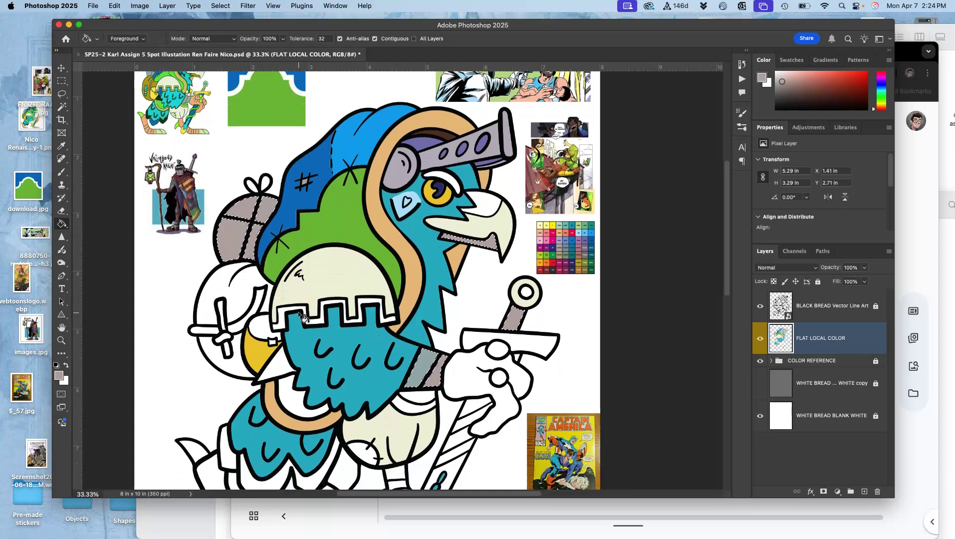
left_click_drag(354, 310, 563, 228)
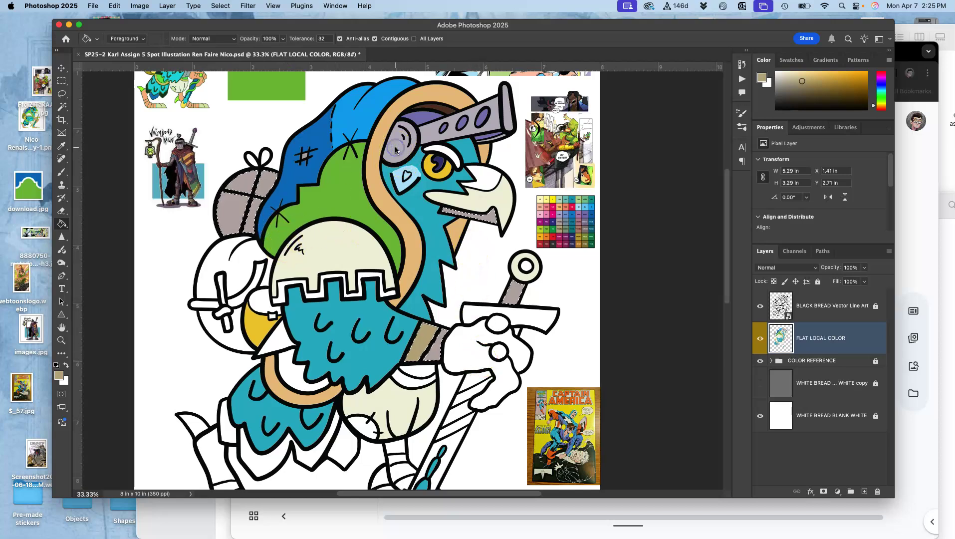
key("super+d")
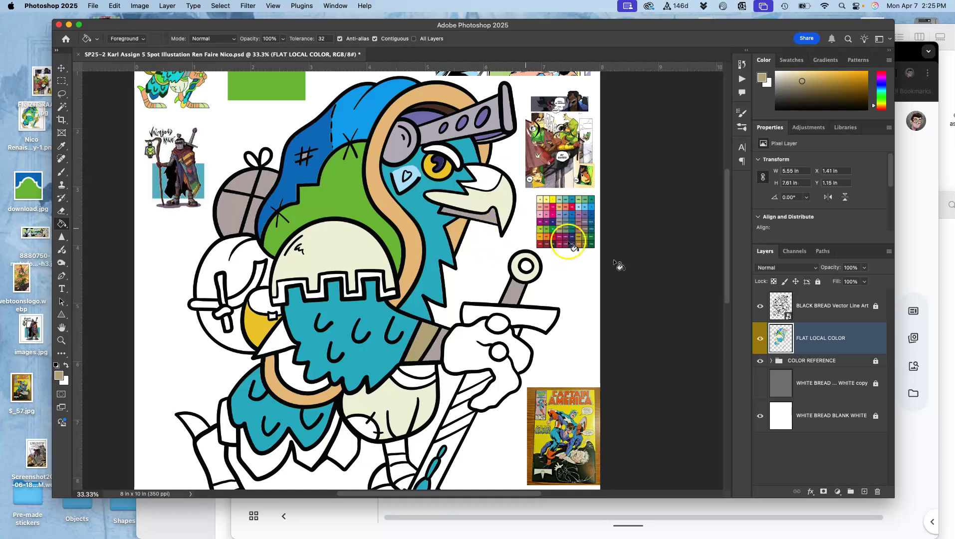
Step: Hide the line art, show the gray WHITE BREAD copy layer, and fill the spyglass's round eyepiece with the tan
left_click(758, 309)
left_click(757, 383)
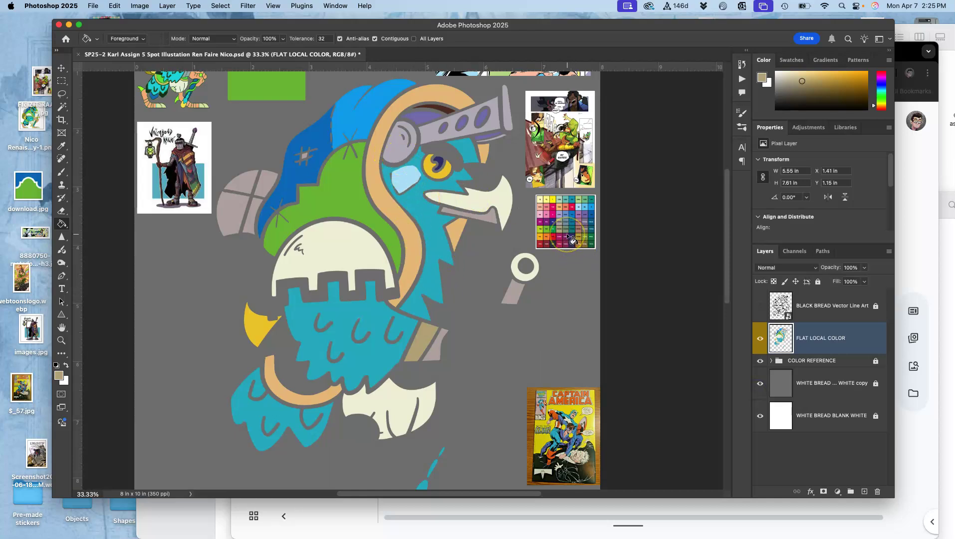
left_click(400, 143)
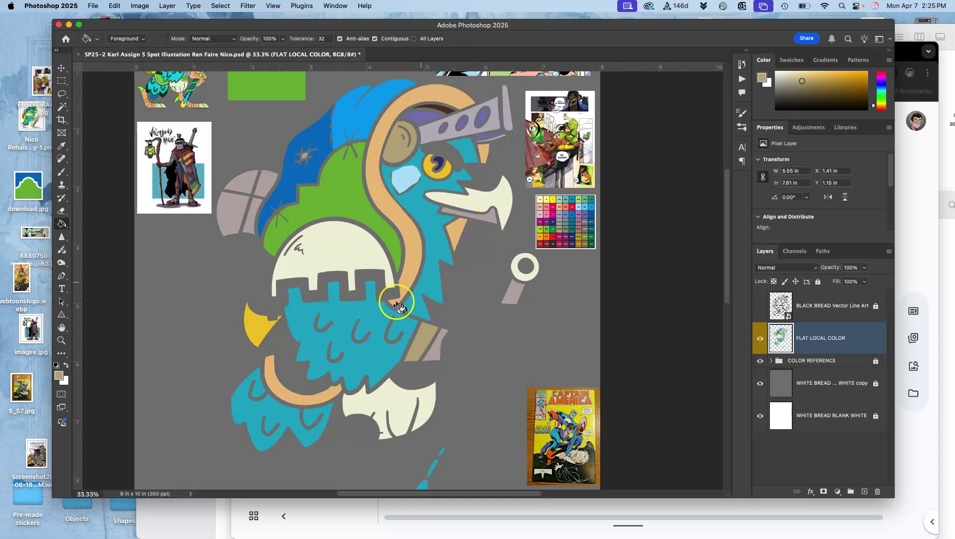
Step: Try the tan on the backpack bundle's sections against the line art, and undo the fill
left_click(243, 218)
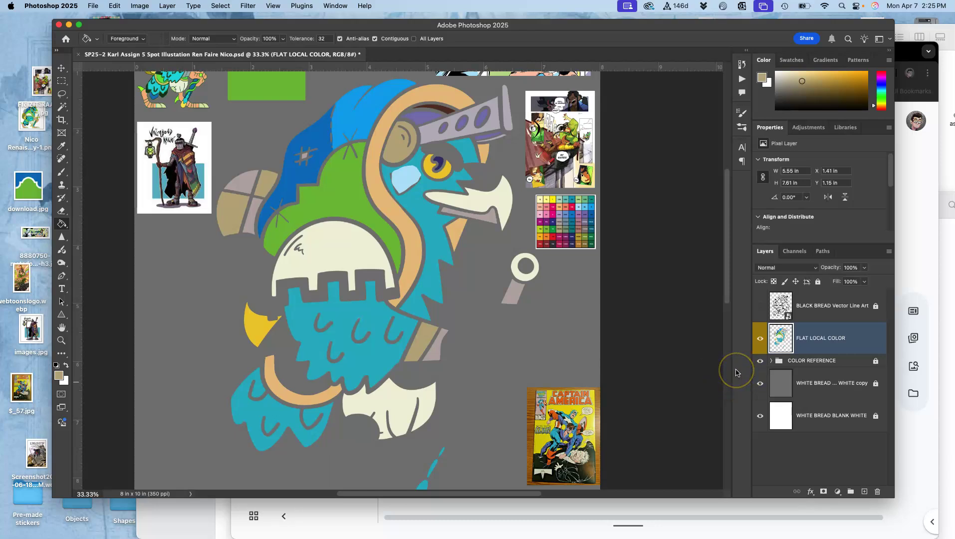
left_click(761, 306)
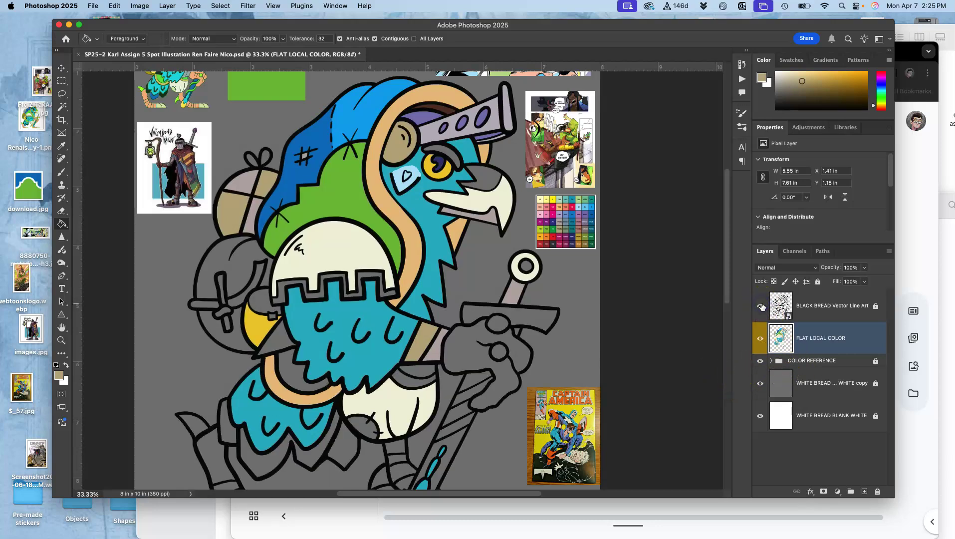
key("super+z")
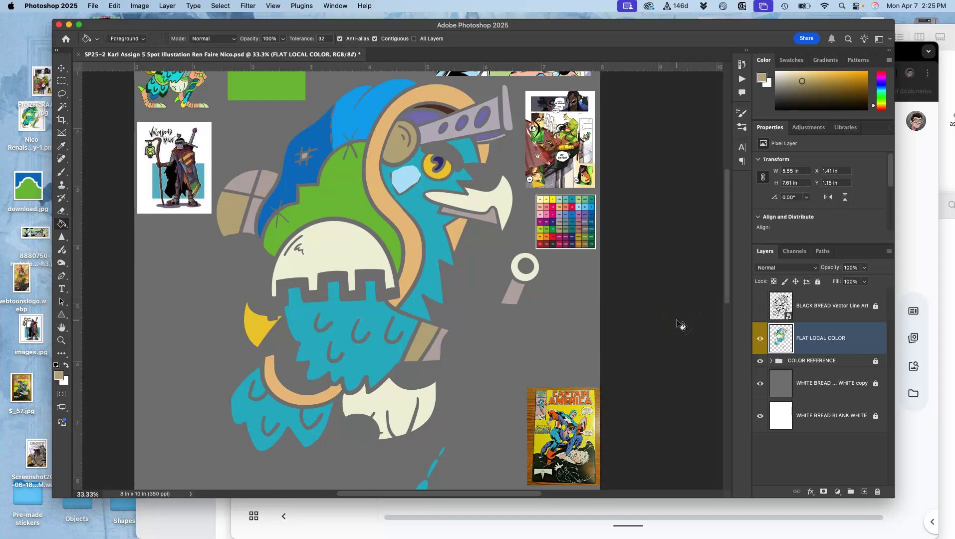
Step: Show the line art layer over the flat colors and gray background
left_click(761, 305)
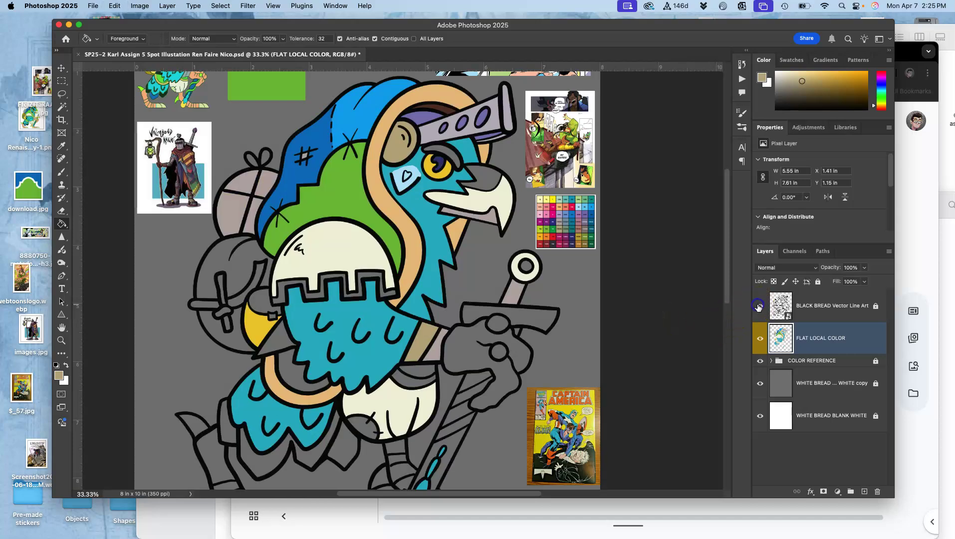
scroll(410, 255, "down", 3)
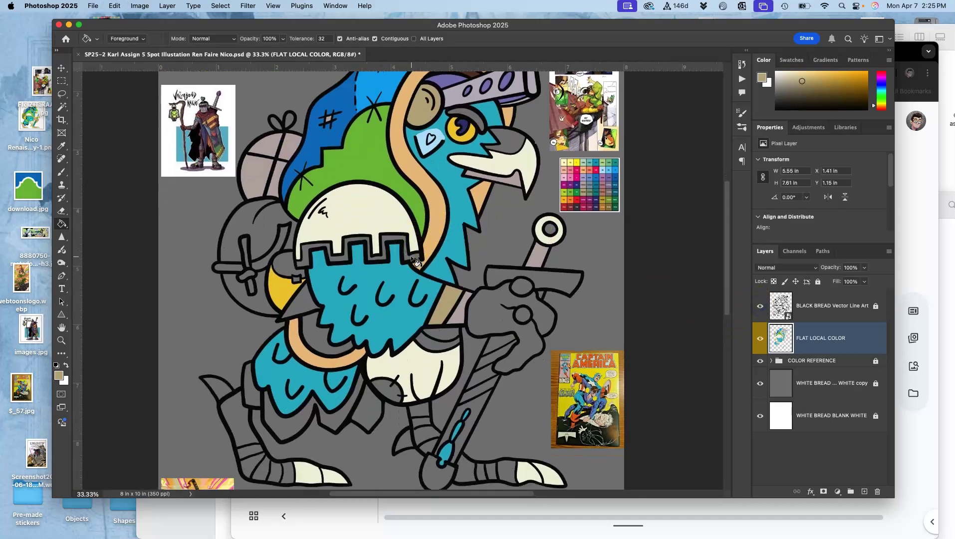